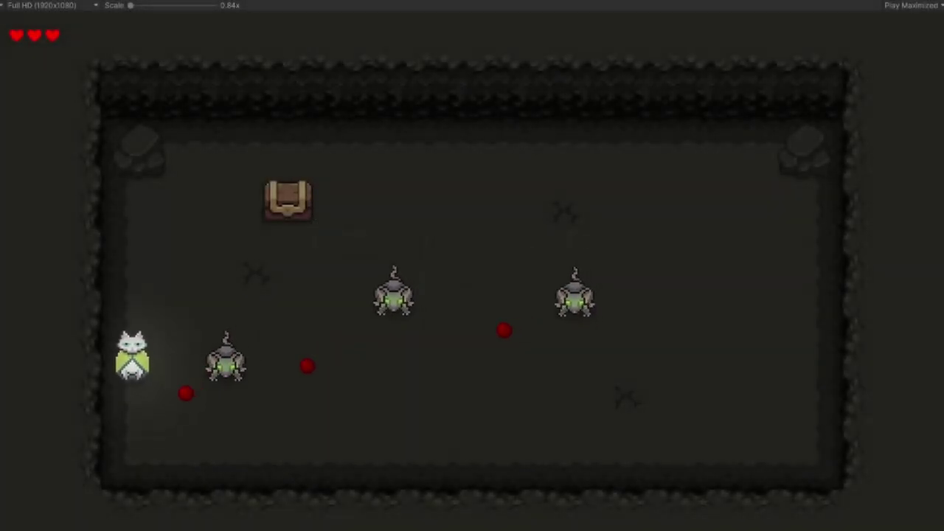
- Playtest the dungeon room by moving the cat around and attacking the three rats
key("d")
key("Down")
key("s")
key("d")
key("Up")
key("Left")
key("w")
key("Left")
key("Left")
key("d")
key("s")
key("Left")
key("d")
key("a")
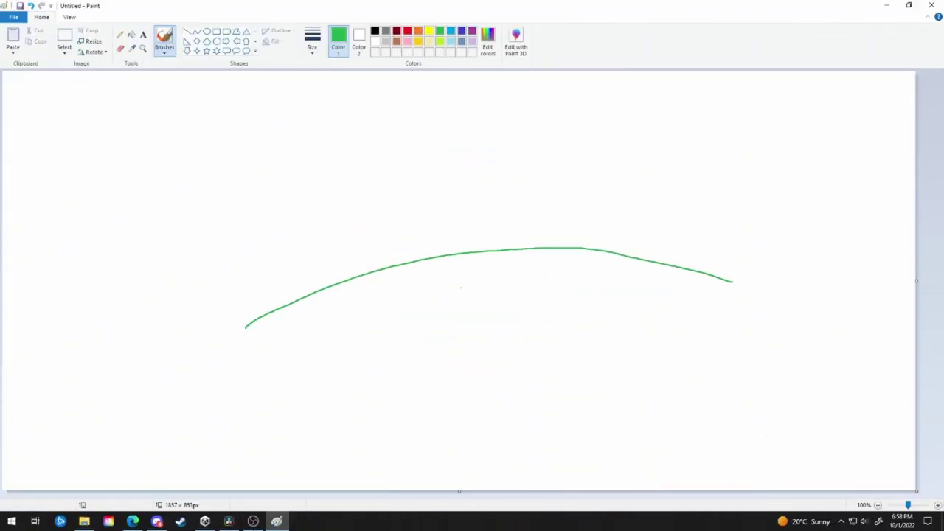
- Undo the green arc, draw a flatter ground line and sketch two green pine trees standing on it
key("ctrl+z")
mouse_move(224, 300)
left_mouse_down()
mouse_move(620, 272)
mouse_move(702, 278)
left_mouse_up()
left_click_drag(332, 261, 354, 211)
key("ctrl+z")
mouse_move(377, 156)
left_mouse_down()
mouse_move(436, 223)
mouse_move(374, 156)
left_mouse_up()
mouse_move(380, 227)
left_mouse_down()
mouse_move(381, 277)
mouse_move(414, 281)
left_mouse_up()
mouse_move(574, 233)
left_mouse_down()
mouse_move(572, 272)
mouse_move(604, 271)
left_mouse_up()
mouse_move(573, 168)
left_mouse_down()
mouse_move(537, 235)
mouse_move(569, 170)
left_mouse_up()
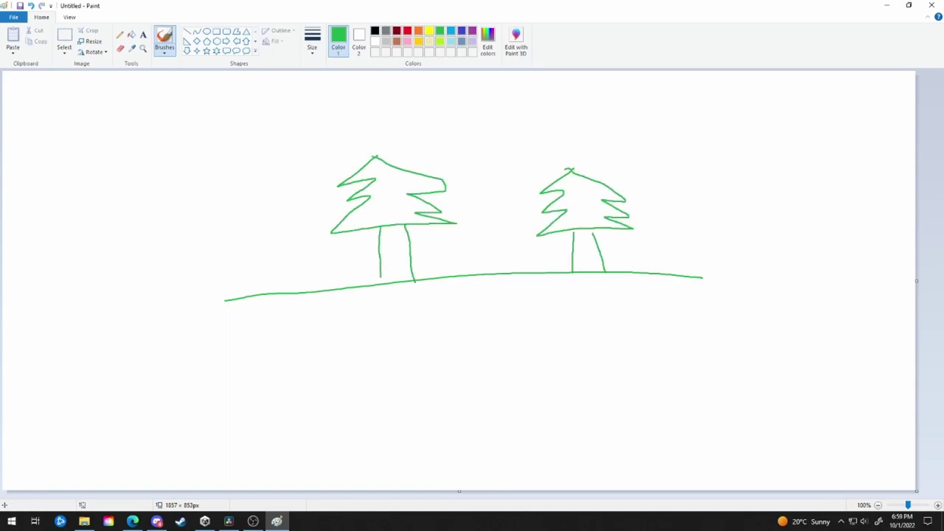
- Draw a black shape on the ground line between the two trees and fill it with black
left_click(374, 30)
mouse_move(462, 274)
left_mouse_down()
mouse_move(463, 252)
mouse_move(539, 273)
left_mouse_up()
left_click(131, 34)
left_click(499, 250)
left_click(119, 34)
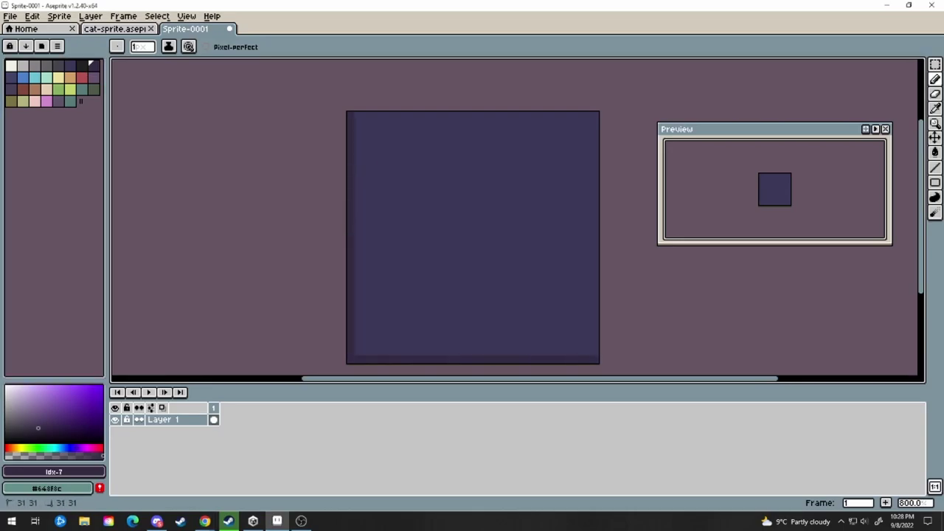
- Draw dark mortar lines along the tile's remaining edges, down the top row's centre and between the brick rows
left_click_drag(595, 328, 595, 115)
left_click_drag(595, 115, 350, 115)
left_click_drag(468, 123, 468, 194)
left_click_drag(468, 194, 359, 194)
left_click_drag(359, 281, 586, 281)
left_click_drag(476, 194, 587, 194)
key("ctrl+z")
- Draw the vertical mortar joints of the middle and bottom brick rows in the dark colour
left_click_drag(398, 202, 397, 273)
left_click_drag(547, 202, 547, 273)
left_click_drag(468, 289, 468, 351)
left_click(476, 186)
left_click(390, 273)
- Repaint both outer edges of the middle row in the brick colour so its bricks run to the tile borders
left_click(70, 66)
left_click_drag(595, 202, 594, 273)
left_click_drag(351, 273, 350, 202)
- Widen the central mortar joints of the top and bottom rows in the dark colour, undoing the surplus last stroke
left_click(94, 65)
left_click_drag(476, 131, 476, 186)
left_click_drag(476, 295, 476, 346)
left_click_drag(461, 288, 461, 344)
key("ctrl+z")
- Thicken the middle row's joints and the horizontal mortar lines with the sampled dark colour, and notch the brick corners
left_click(398, 236, "alt")
left_click_drag(406, 202, 407, 268)
left_click_drag(539, 268, 540, 206)
left_click_drag(350, 202, 594, 202)
left_click_drag(587, 288, 358, 289)
left_click(531, 210)
left_click(485, 296)
- Select narrow strips beside the central joint in the top and bottom brick rows
middle_click_drag(487, 236, 471, 222)
key("m")
left_click_drag(476, 109, 484, 172)
left_click_drag(476, 282, 484, 337)
scroll(556, 323, "down", 2)
scroll(478, 284, "up", 2)
- Paint lighter blue highlights along the top edges and upper corners of the bricks
left_click(11, 78)
key("b")
left_click_drag(398, 132, 484, 132)
left_click_drag(579, 305, 610, 306)
left_click(390, 313)
left_click(445, 227)
left_click(619, 139)
left_click(491, 313)
middle_click_drag(545, 310, 545, 294)
left_click(11, 90)
scroll(433, 246, "down", 1)
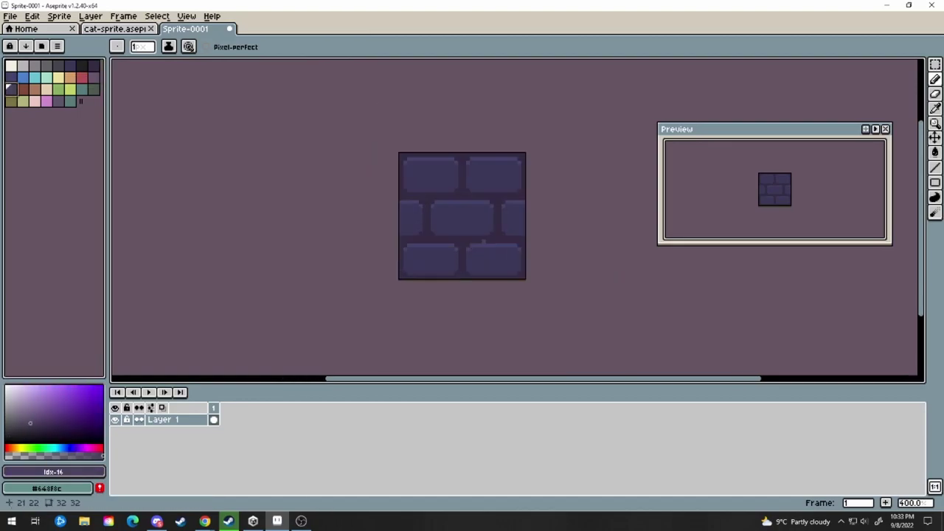
scroll(483, 255, "up", 3)
left_click(82, 66)
left_click(94, 77)
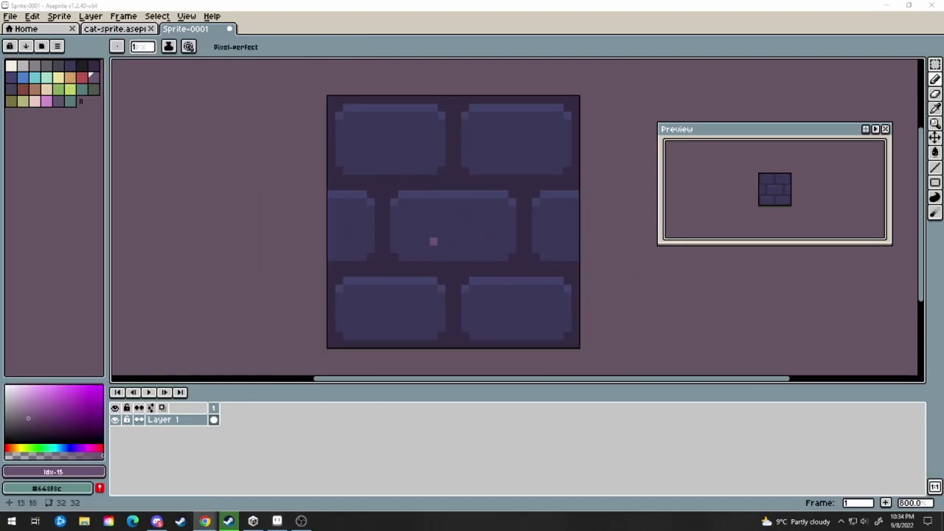
middle_click_drag(442, 221, 427, 225)
left_click(58, 77)
- Sample the highlight colour and thicken the highlights over the tops and upper sides of the middle and bottom row bricks
left_click(409, 197, "alt")
mouse_move(386, 205)
left_mouse_down()
mouse_move(489, 205)
mouse_move(497, 221)
left_mouse_up()
key("ctrl+z")
key("b")
left_click_drag(314, 205, 355, 221)
left_click_drag(536, 205, 559, 205)
left_click(378, 228)
left_click(496, 228)
mouse_move(324, 308)
left_mouse_down()
mouse_move(331, 292)
mouse_move(426, 314)
mouse_move(551, 315)
left_mouse_up()
left_click(323, 315)
- Paint the same thicker highlight around the tops and upper sides of the two top-row bricks
left_click(493, 308, "alt")
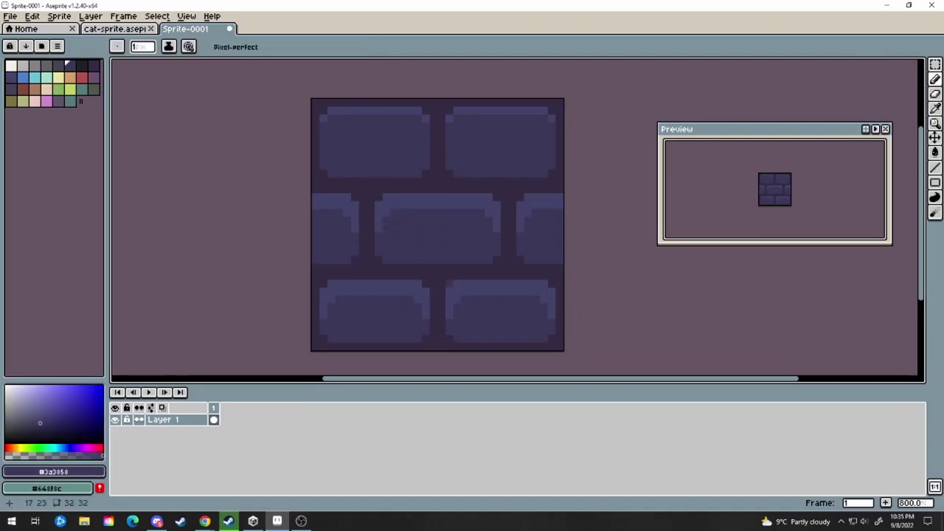
left_click(935, 65)
left_click(935, 79)
left_click(335, 111, "alt")
left_click_drag(324, 142, 426, 142)
mouse_move(449, 142)
left_mouse_down()
mouse_move(457, 126)
mouse_move(552, 143)
left_mouse_up()
left_click(11, 101)
left_click_drag(324, 118, 426, 118)
key("ctrl+z")
- Mix the gray #434344 from the highlight colour and paint it along the top edges of the bricks
left_click(11, 77)
left_click(53, 472)
left_click(53, 472)
left_click(11, 77)
left_click(53, 472)
left_click_drag(115, 437, 81, 436)
left_click_drag(324, 118, 425, 118)
left_click_drag(449, 118, 552, 118)
left_click_drag(560, 196, 520, 205)
left_click_drag(497, 205, 394, 197)
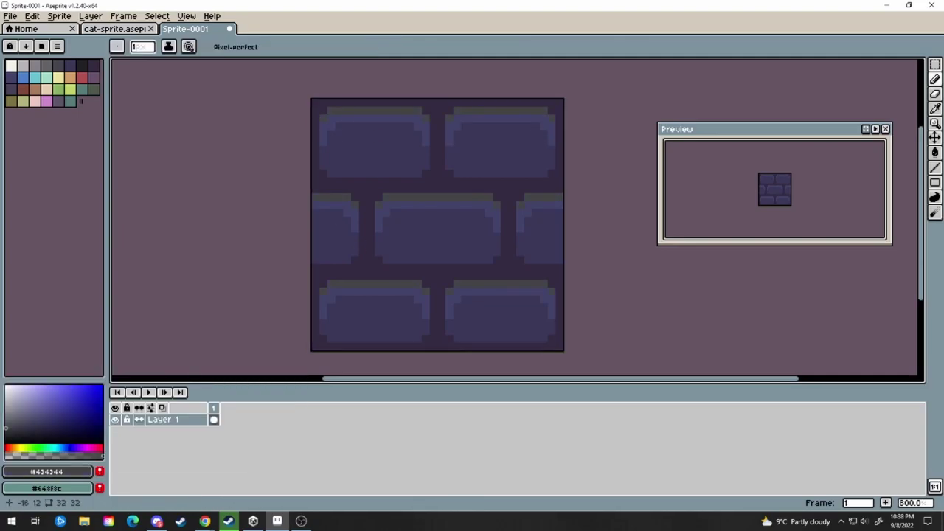
- Sample the brick colour, adjust its shade and paint it along the lower edges of the bottom-row bricks
left_click(54, 472)
left_click(402, 236, "alt")
left_click(29, 425)
key("ctrl+z")
left_click(58, 448)
left_click_drag(323, 322, 425, 322)
left_click_drag(449, 322, 465, 345)
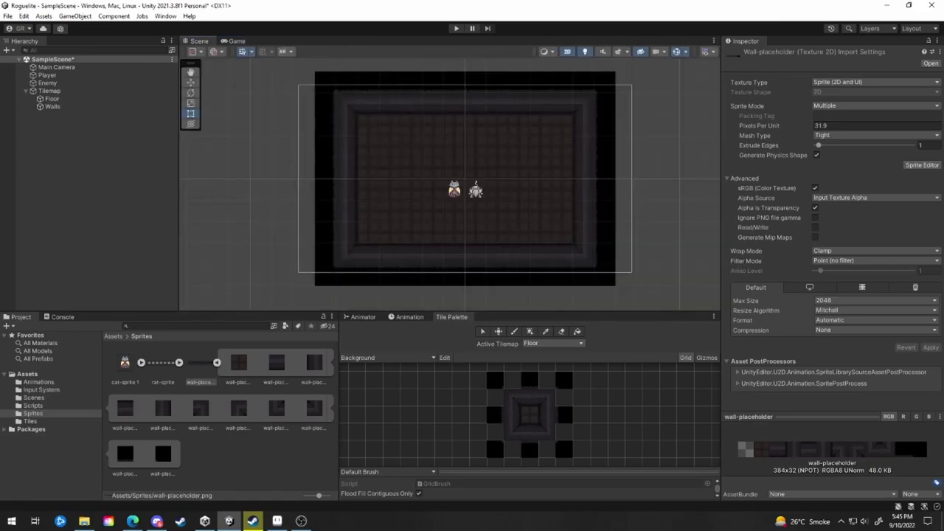
- Examine the Floor and Walls tilemaps and the wall colliders around the room
left_click(51, 99)
scroll(457, 184, "up", 1)
middle_click_drag(465, 179, 449, 195)
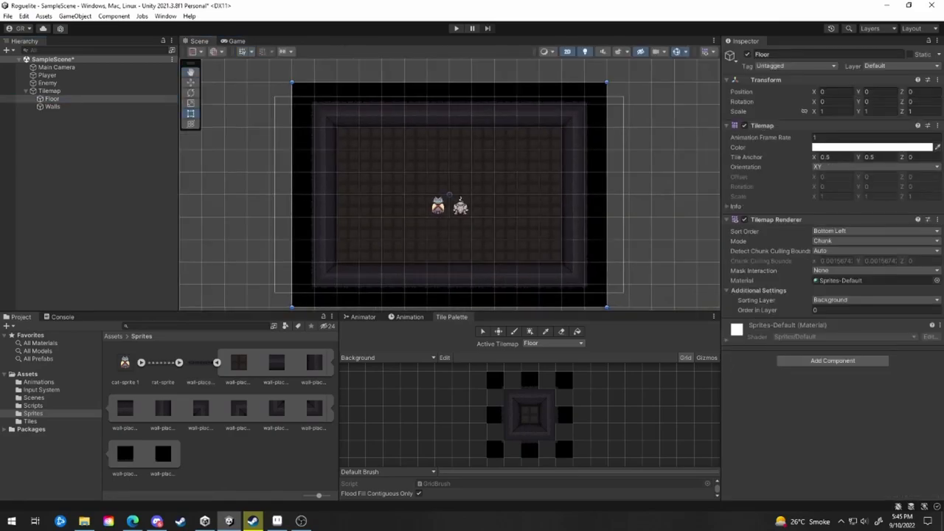
left_click(53, 107)
scroll(394, 180, "up", 3)
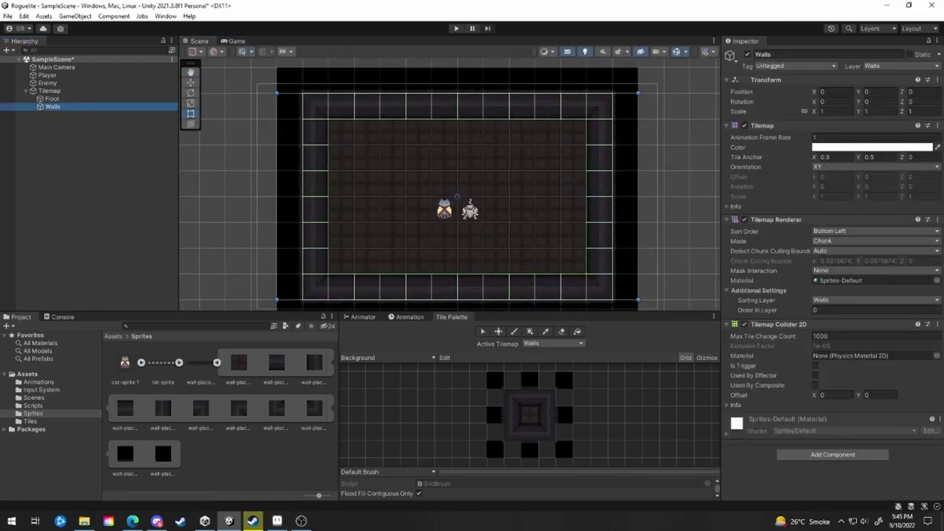
scroll(482, 217, "up", 8)
mouse_move(481, 217)
middle_mouse_down()
mouse_move(420, 108)
mouse_move(504, 192)
mouse_move(516, 190)
mouse_move(490, 224)
middle_mouse_up()
scroll(504, 192, "down", 1)
- Run the scene with the Floor tilemap selected and walk the cat around the room to test the walls
left_click(456, 29)
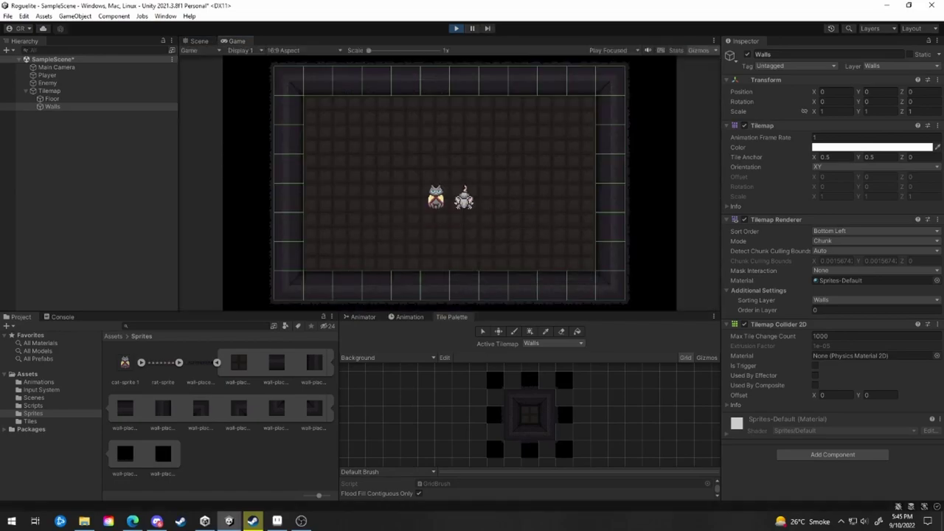
left_click(52, 99)
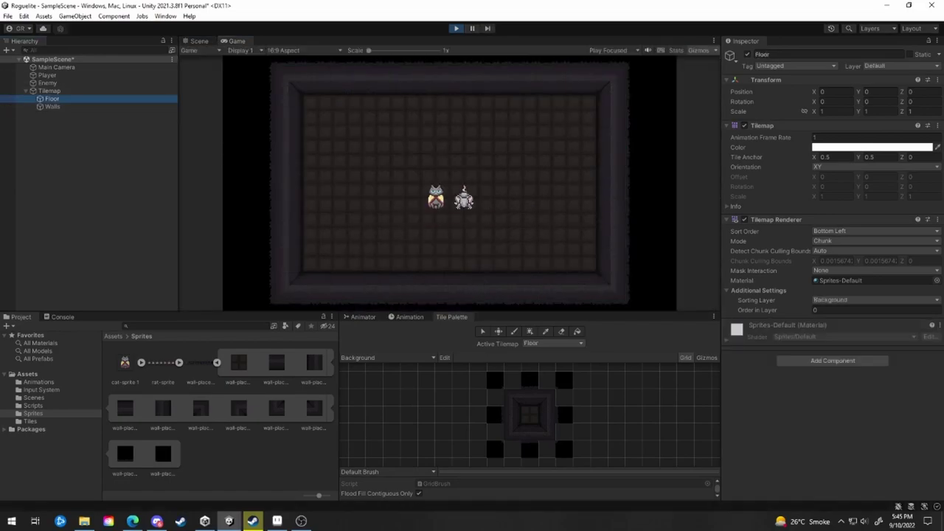
left_click(449, 184)
key("a")
key("w")
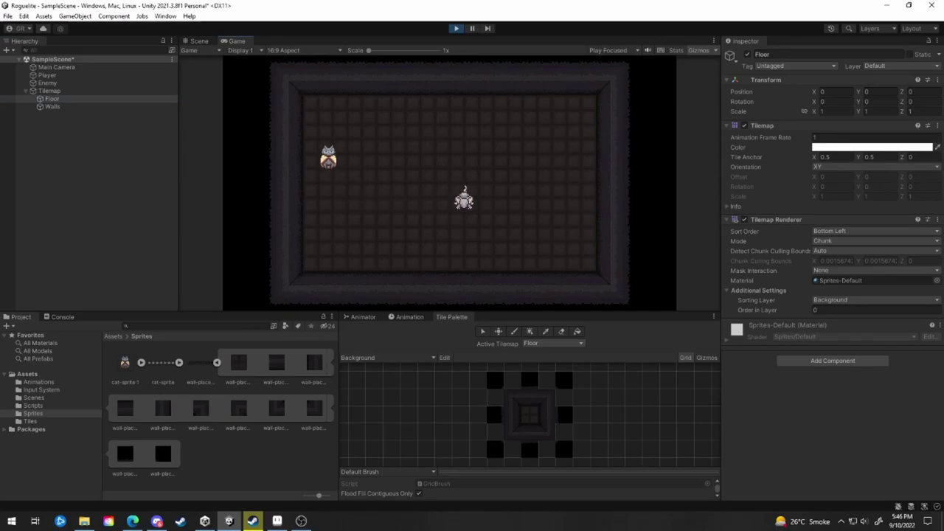
key("d")
key("s")
key("a")
key("d")
key("a")
key("d")
key("s")
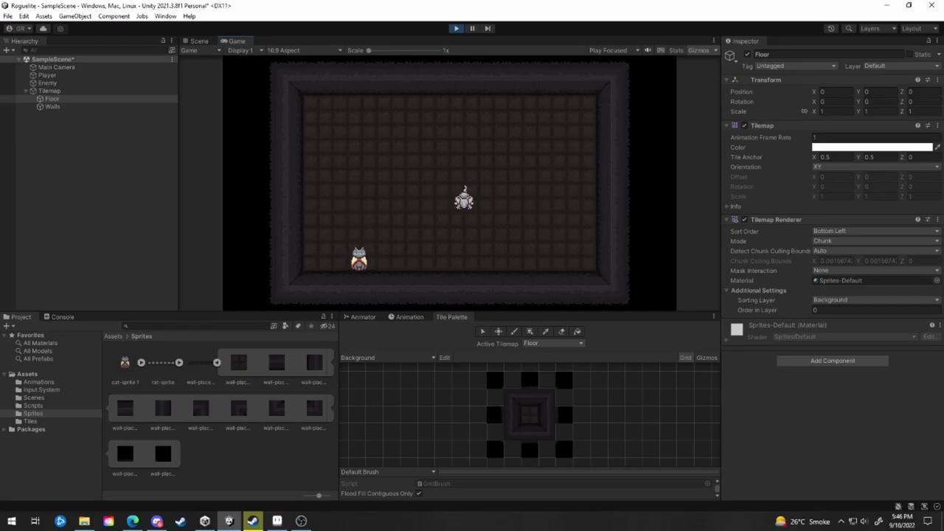
key("d")
key("d")
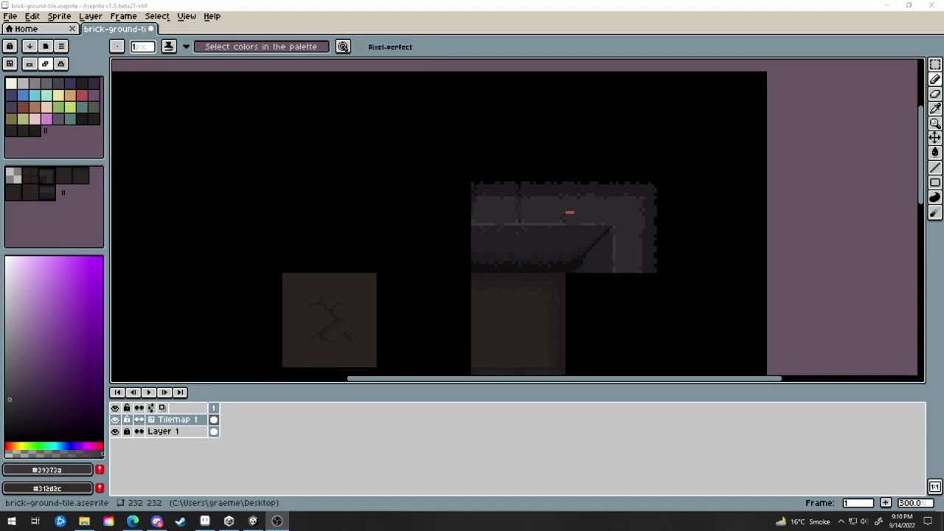
- Switch to the Unity editor and view the dungeon scene with the rats and the thumb item
left_click(253, 521)
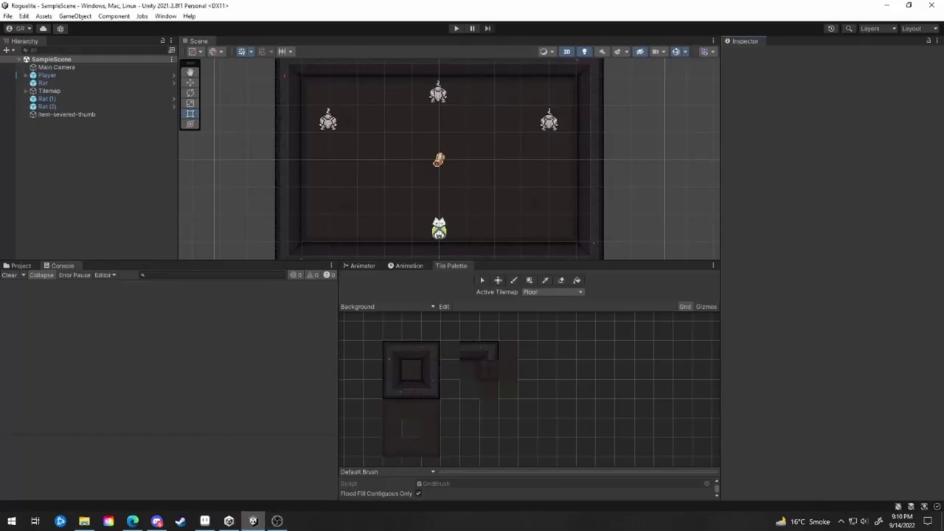
left_click_drag(0, 73, 454, 55)
left_click(618, 53)
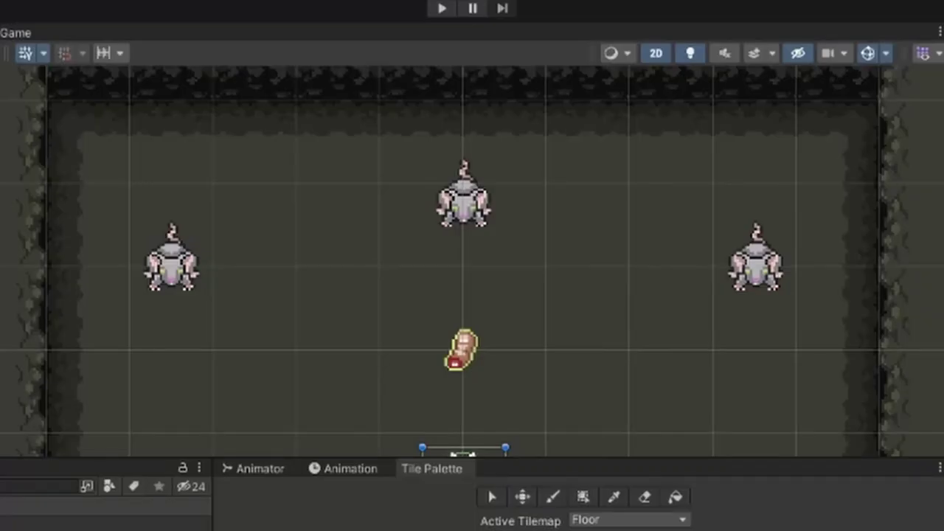
- Run the scene and move the cat left in the recoloured dungeon room
key("ctrl+p")
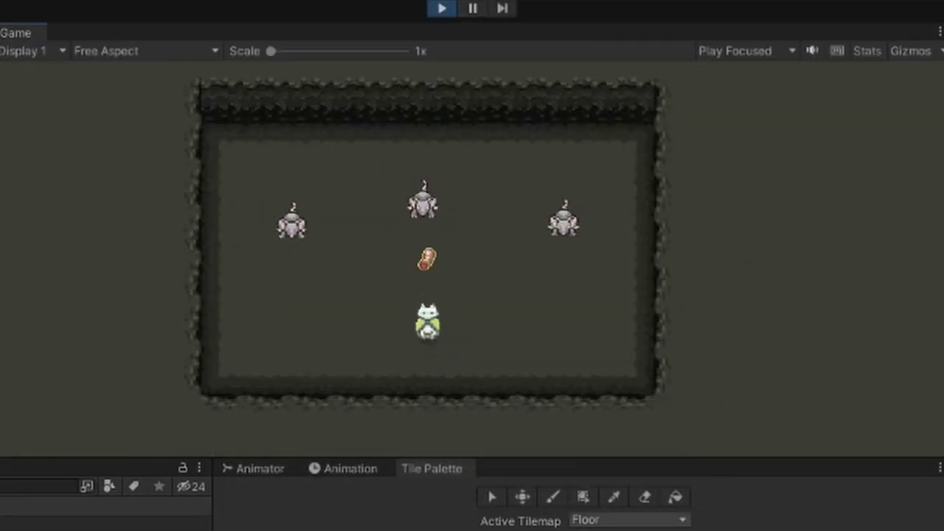
key("Left")
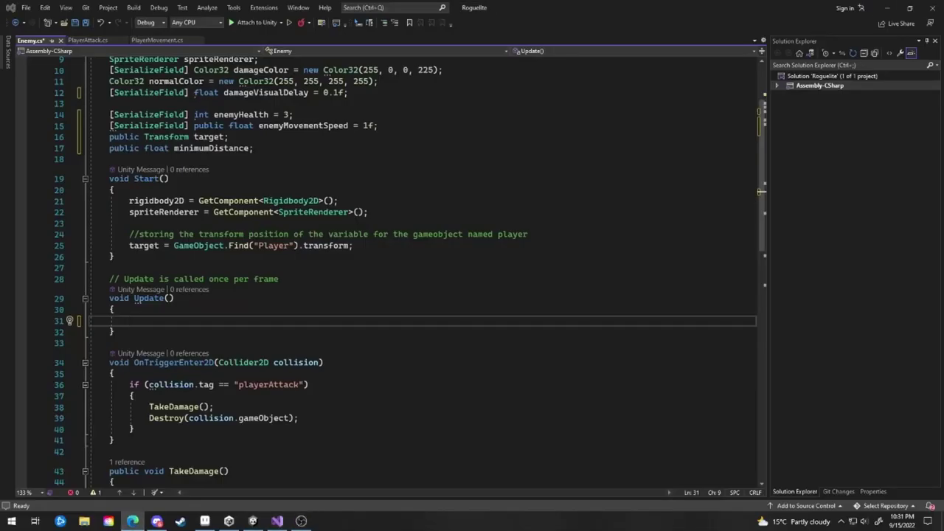
- In Enemy.cs Update(), add transform.position = Vector2.MoveTowards(transform.position, target.position, enemyMovementSpeed * Time.deltaTime);
type("transform.position = tra")
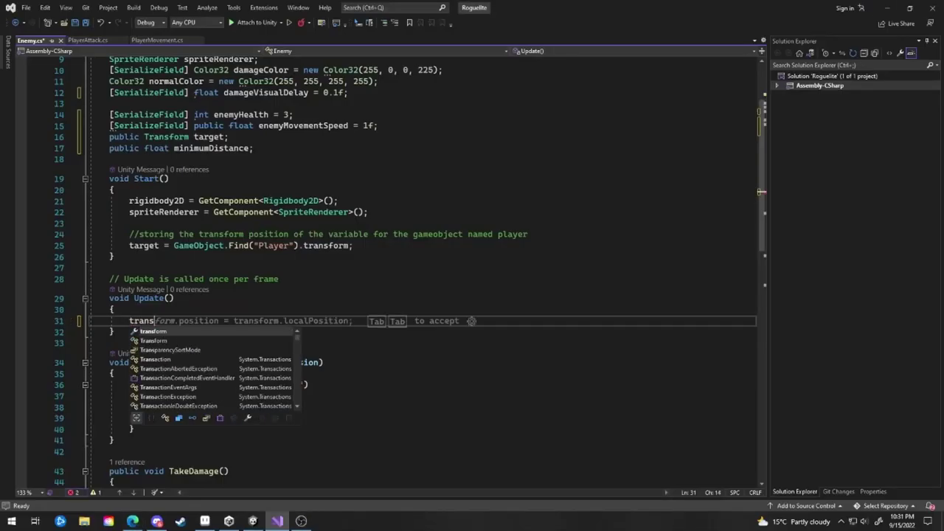
key("BackSpace")
key("BackSpace")
key("BackSpace")
type("Vector2.Move")
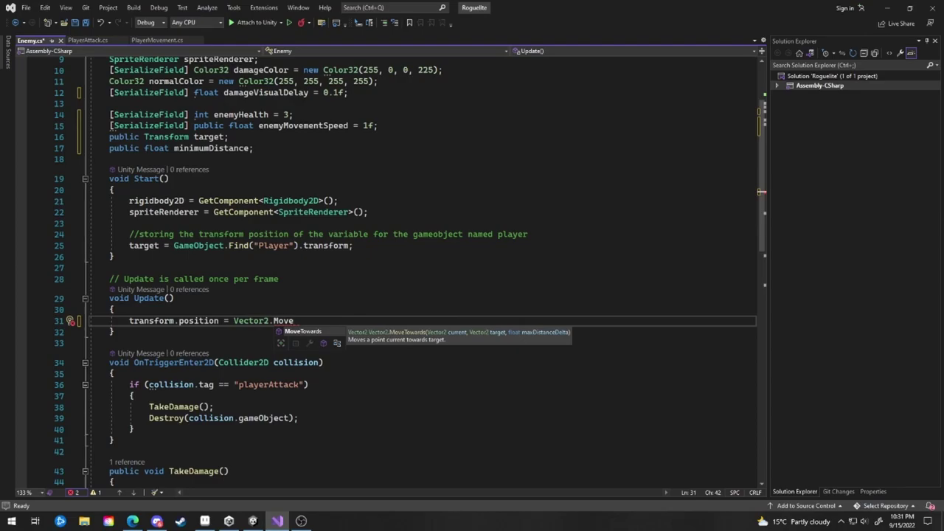
type("Towards(transform.position, target.position, enemyMovementSpeed * Time.deltaTime)")
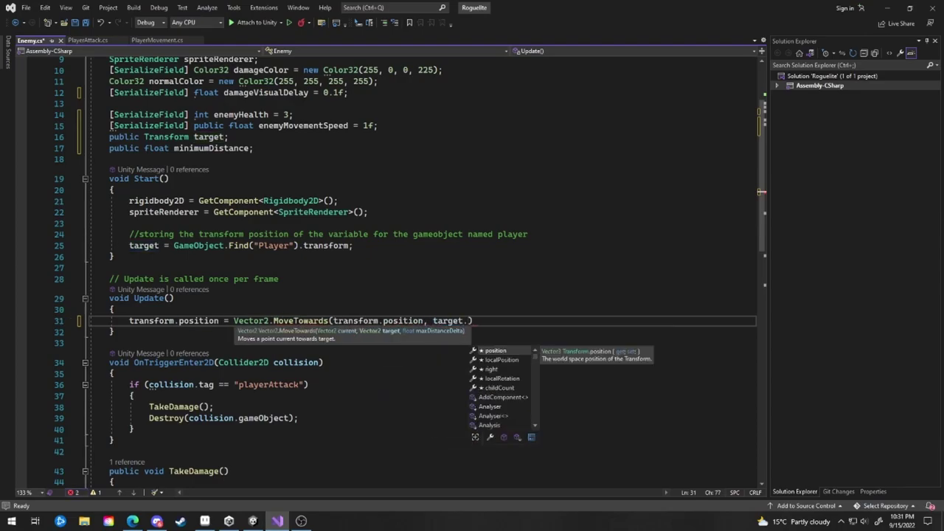
type(";")
key("Left")
key("Left")
type(", enemyMovementSpeed * Time.deltaTime")
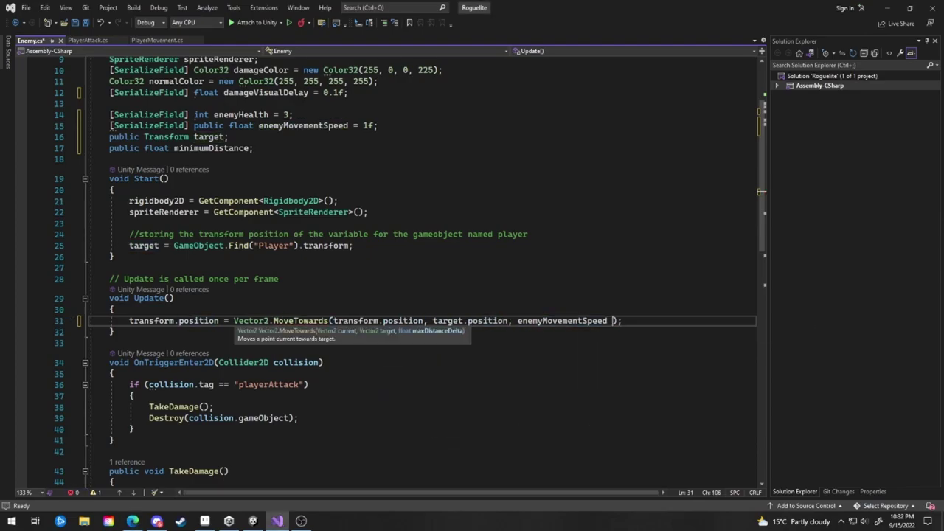
- Insert a new line above the MoveTowards statement in Update() and a closing brace below it
key("Up")
key("End")
key("Return")
key("Tab")
key("Down")
key("End")
key("Return")
type("}")
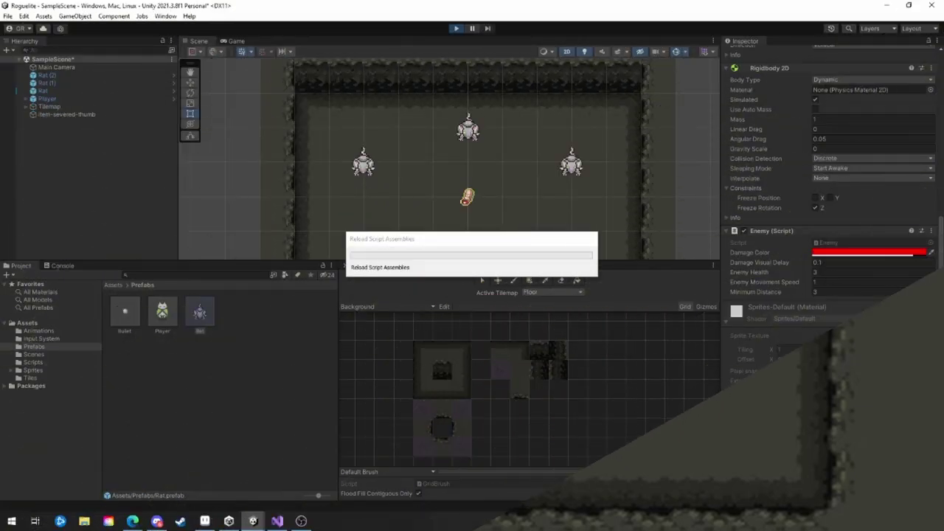
- Playtest the enemy movement in Unity by walking the cat up toward the rats
key("w")
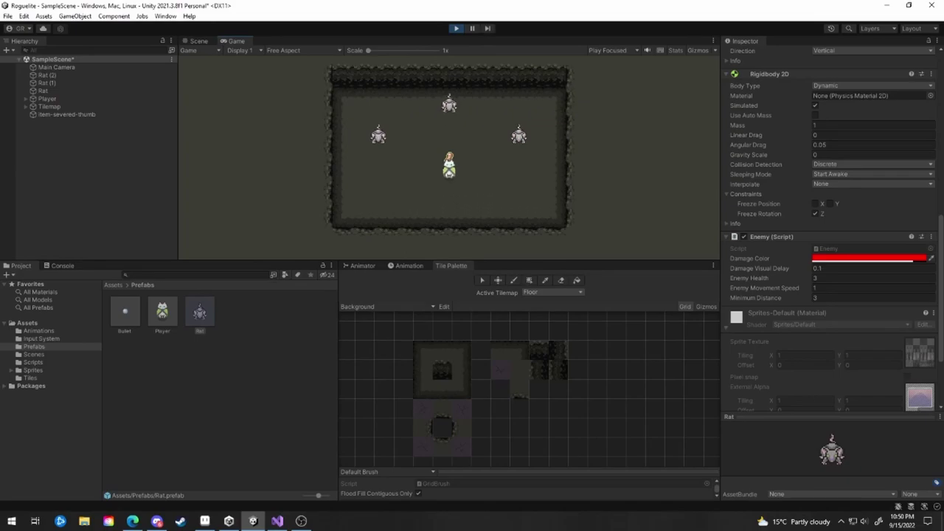
- Playtest the running scene by walking the cat up, right and left between the three rats
key("w")
key("d")
key("a")
key("a")
key("w")
key("w")
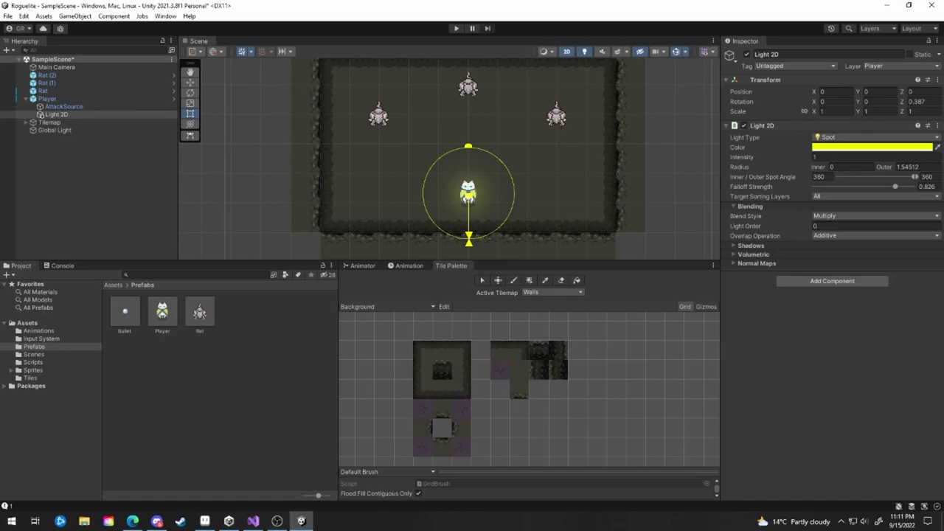
- Adjust the shape of the yellow Light 2D spot light around the player in the scene
mouse_move(468, 237)
left_mouse_down()
mouse_move(462, 254)
mouse_move(454, 232)
mouse_move(468, 231)
left_mouse_up()
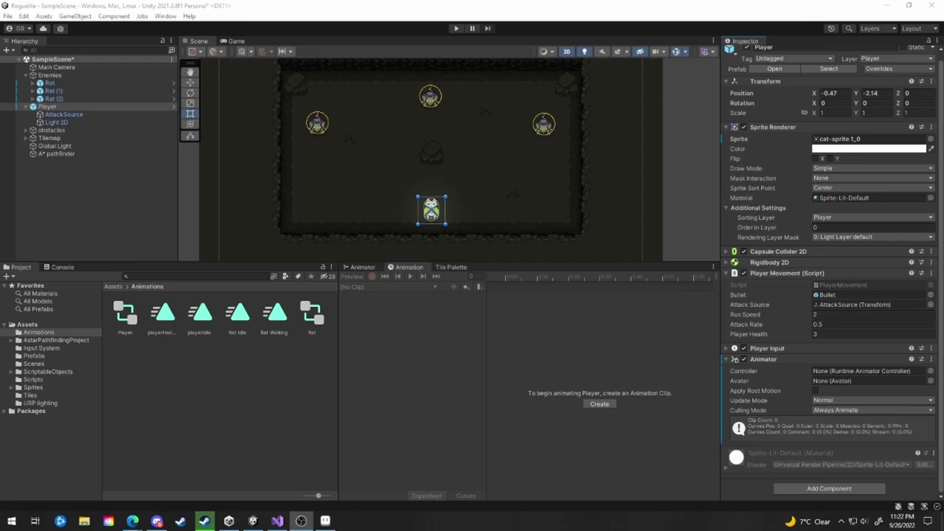
- Assign the Player animator controller to the Player object's Animator component and open the controller's state graph
left_click_drag(126, 314, 864, 371)
left_click(125, 314)
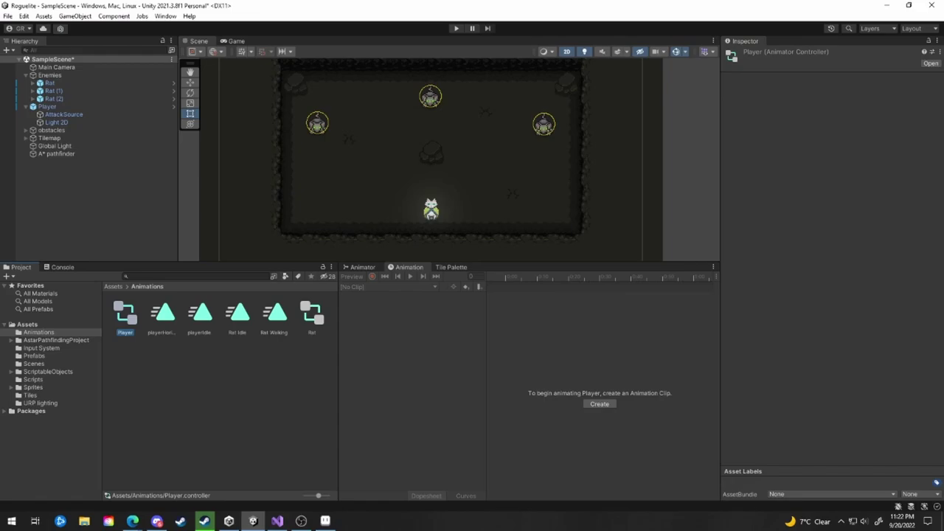
left_click(362, 266)
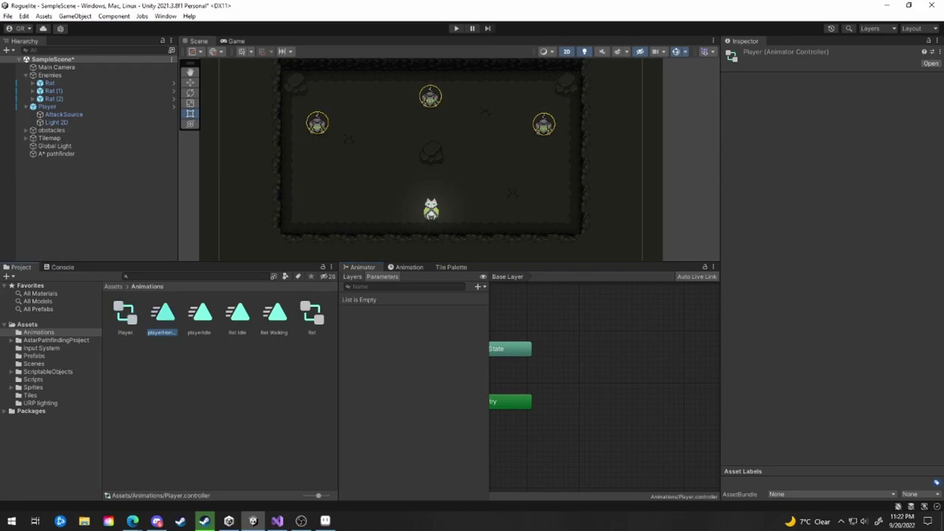
- Add playerIdle as the default state of the Player controller and enable Loop Time on its clip
left_click_drag(199, 313, 609, 398)
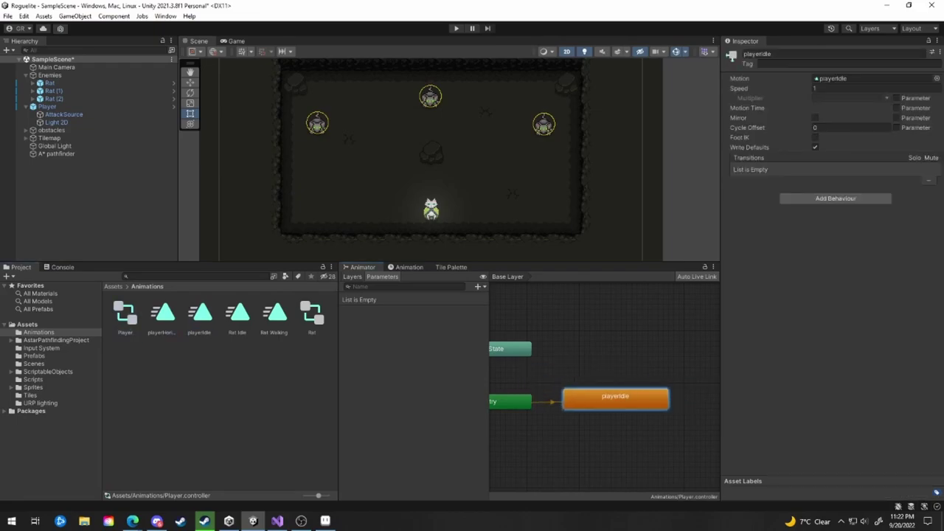
left_click(237, 314)
left_click(200, 315)
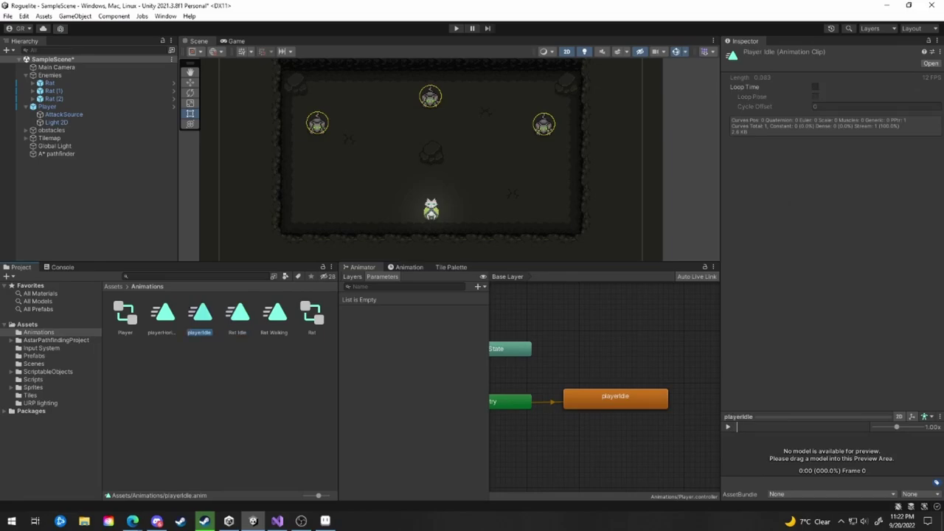
left_click(815, 87)
- Enable Loop Time on the playerHorizontalRunning clip and add it as a state below playerIdle
left_click(162, 315)
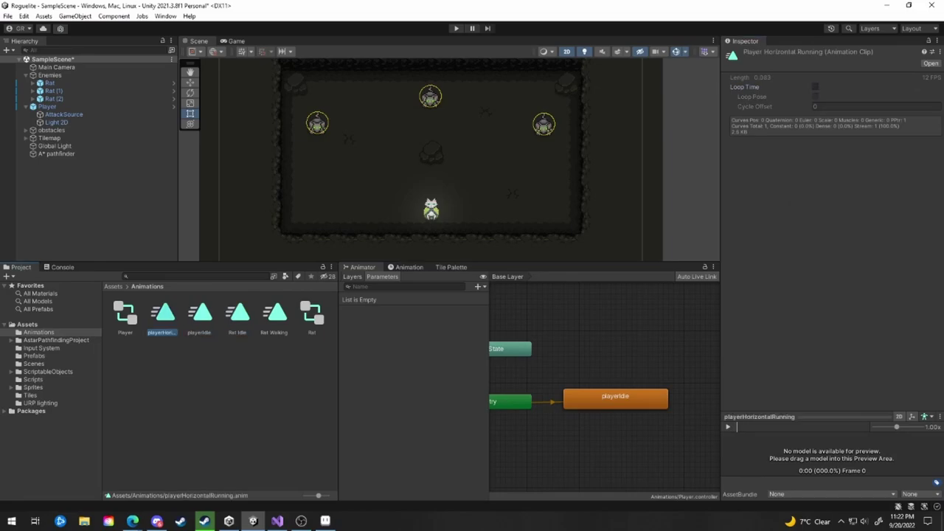
left_click(815, 87)
left_click_drag(163, 313, 626, 443)
- Make a transition from playerIdle to playerHorizontalRunning and open the choice of new animator parameter types
right_click(618, 393)
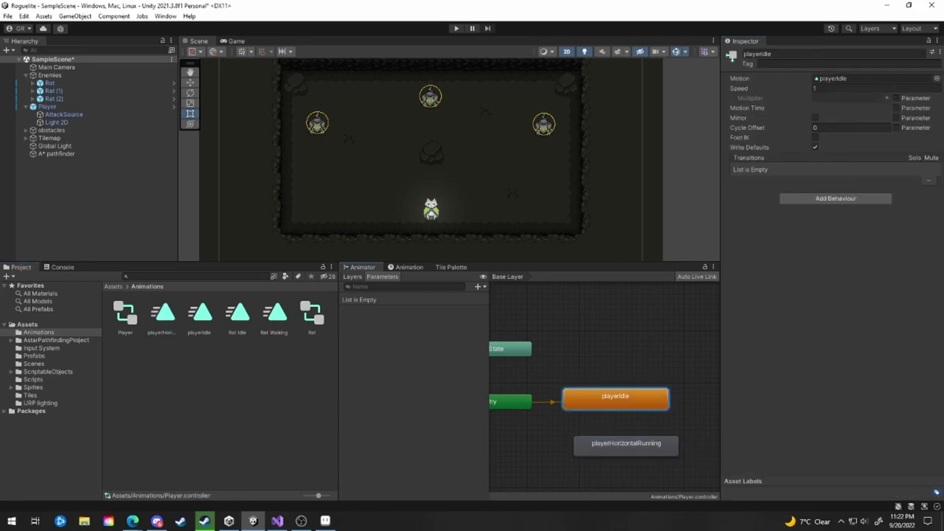
left_click(653, 401)
left_click(619, 443)
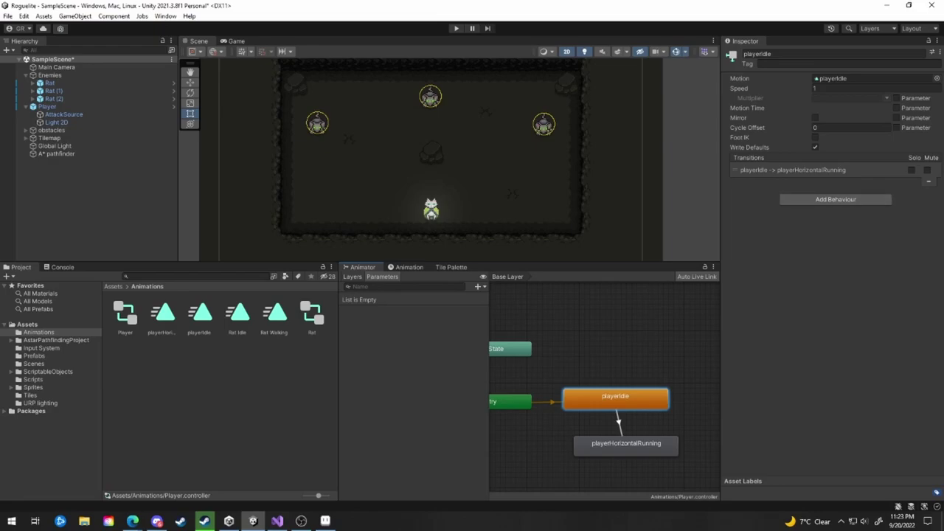
left_click(477, 286)
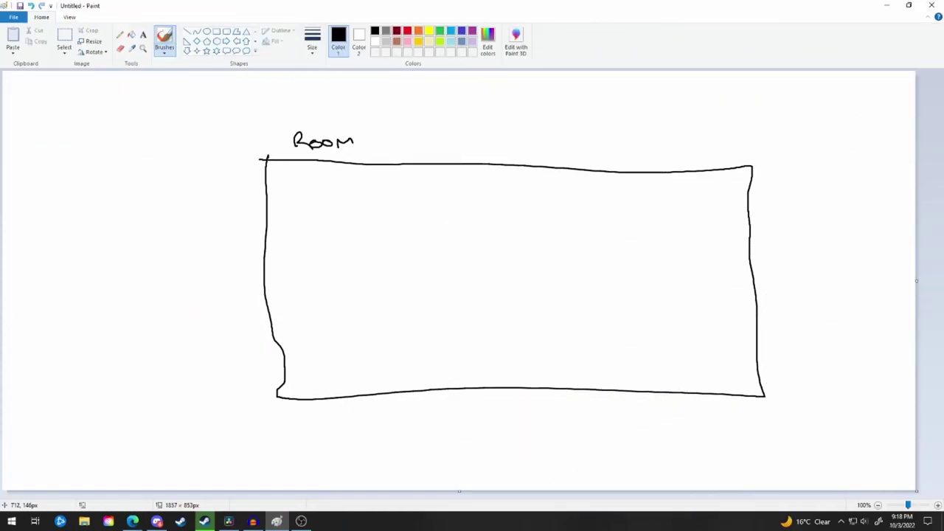
- In Paint, add small black handwritten strokes inside the upper part of the room sketch
left_click_drag(353, 143, 355, 146)
left_click_drag(288, 203, 283, 204)
left_click_drag(477, 286, 468, 285)
mouse_move(689, 213)
left_mouse_down()
mouse_move(704, 200)
mouse_move(690, 214)
left_mouse_up()
left_click_drag(692, 223, 699, 230)
left_click_drag(703, 226, 713, 230)
left_click_drag(715, 222, 729, 229)
- Draw green marks in the upper-left and upper-right areas of the room sketch
left_click(440, 30)
left_click_drag(398, 212, 399, 201)
left_click_drag(387, 216, 386, 219)
left_click_drag(392, 231, 392, 233)
mouse_move(418, 219)
left_mouse_down()
mouse_move(429, 218)
mouse_move(421, 223)
left_mouse_up()
left_click_drag(421, 225, 418, 231)
left_click_drag(397, 234, 413, 234)
left_click_drag(594, 214, 596, 214)
left_click_drag(621, 219, 613, 235)
left_click_drag(596, 206, 601, 213)
scroll(521, 217, "down", 1, "ctrl")
left_click_drag(460, 281, 923, 492)
scroll(424, 157, "up", 1, "ctrl")
- Draw an indigo mark in the lower middle of the room and green strokes beneath both green marks
left_click(462, 30)
left_click_drag(507, 327, 497, 335)
left_click_drag(531, 338, 531, 343)
left_click_drag(537, 337, 570, 344)
left_click(440, 31)
left_click_drag(414, 244, 441, 240)
left_click_drag(624, 243, 653, 236)
- Mark the room sketch in red with strokes near its upper area and lines along all four walls
left_click(407, 30)
mouse_move(461, 238)
left_mouse_down()
mouse_move(548, 293)
mouse_move(490, 246)
left_mouse_up()
left_click_drag(657, 185, 675, 187)
left_click_drag(272, 173, 276, 177)
left_click_drag(273, 216, 295, 386)
left_click_drag(742, 236, 748, 394)
left_click_drag(296, 392, 758, 378)
left_click_drag(344, 175, 664, 179)
- Draw dashed black paths from both green marks toward the indigo mark and add black strokes beside the right-hand path
left_click(375, 30)
left_click_drag(590, 248, 588, 258)
left_click_drag(583, 264, 579, 272)
left_click_drag(577, 279, 567, 289)
left_click_drag(560, 298, 548, 308)
left_click_drag(546, 313, 522, 320)
left_click_drag(414, 260, 420, 275)
left_click_drag(425, 280, 447, 300)
left_click_drag(453, 303, 482, 320)
left_click_drag(585, 283, 601, 296)
left_click_drag(605, 286, 661, 291)
mouse_move(615, 313)
left_mouse_down()
mouse_move(619, 303)
mouse_move(649, 309)
left_mouse_up()
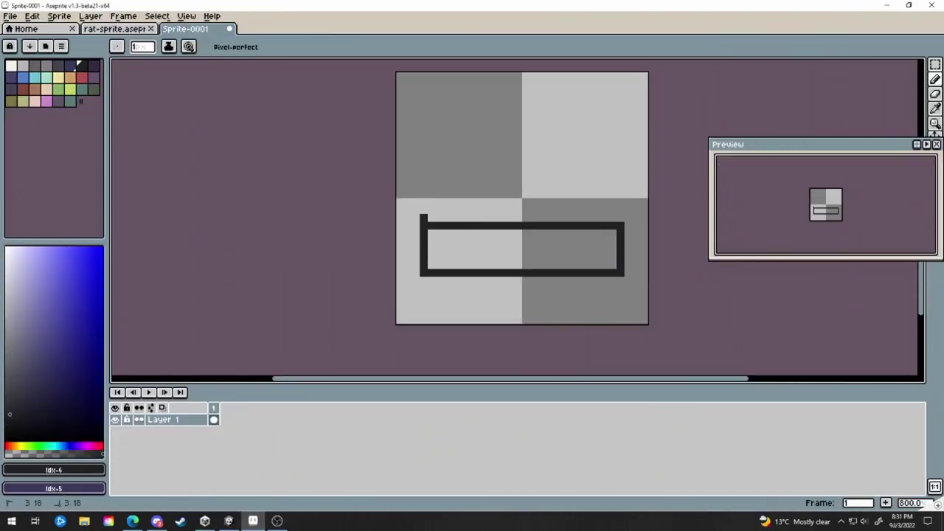
- In Aseprite, draw the dark outline of a bag with a body, a flap, side straps and a central buckle
mouse_move(624, 274)
left_mouse_down()
mouse_move(422, 131)
mouse_move(423, 97)
left_mouse_up()
left_click_drag(613, 147, 431, 147)
left_click_drag(510, 233, 509, 242)
left_click_drag(447, 108, 447, 202)
mouse_move(447, 202)
left_mouse_down()
mouse_move(589, 202)
mouse_move(597, 108)
left_mouse_up()
- Fill the bag's outlined areas with beige, brown, orange and dark red
left_click(522, 136)
left_click(522, 186)
left_click(522, 256)
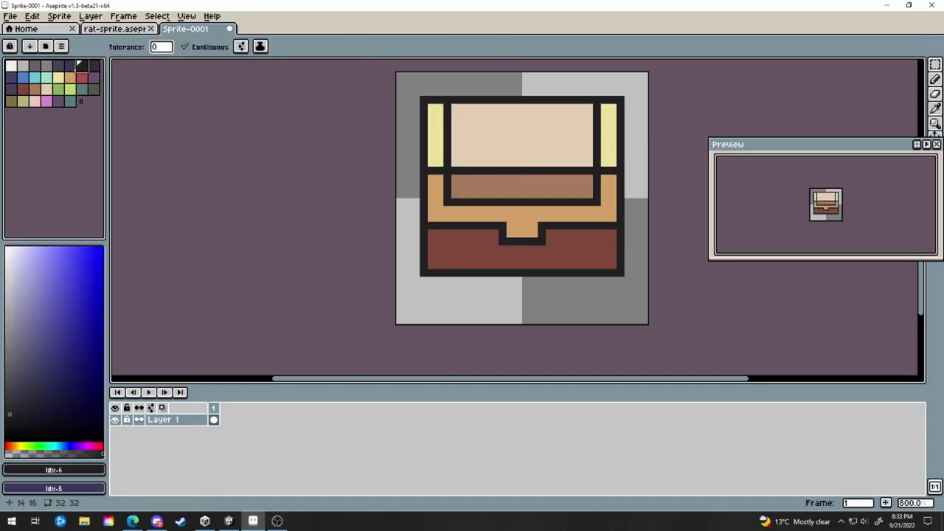
- Round the corners of the bag's outline and paint over the dark horizontal line across the flap in brown
left_click(23, 89)
left_click(82, 65)
left_click(621, 100)
left_click(522, 214, "alt")
left_click_drag(455, 178, 589, 170)
left_click(522, 147, "alt")
left_click(494, 249, "alt")
left_click(522, 214, "alt")
left_click(935, 65)
left_click(935, 79)
left_click_drag(455, 177, 589, 178)
left_click(935, 108)
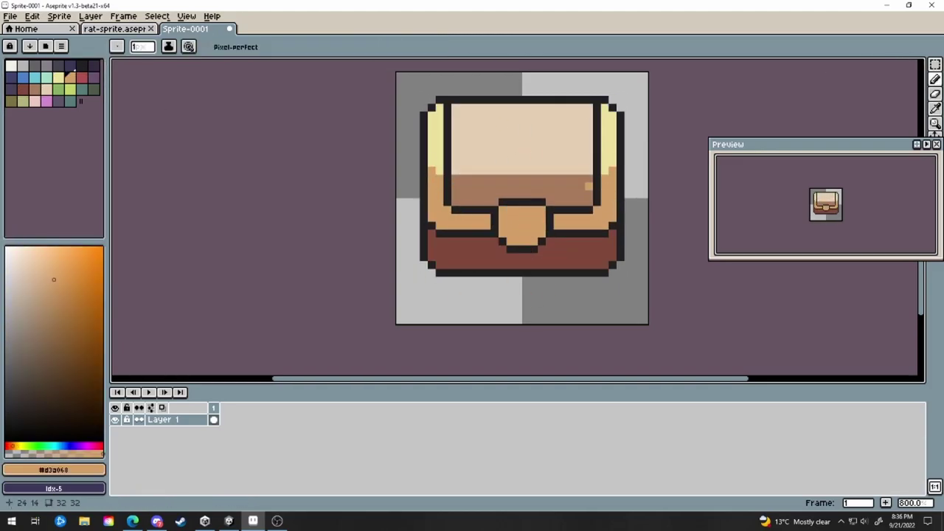
- Recolour the flap brown with a dark red lower band and enlarge the bag by shifting selected parts down and outward
left_click(522, 139)
left_click(522, 191)
left_click(935, 64)
left_click_drag(522, 265, 522, 289)
left_click(546, 284)
left_click_drag(669, 326, 604, 94)
left_click_drag(634, 214, 642, 213)
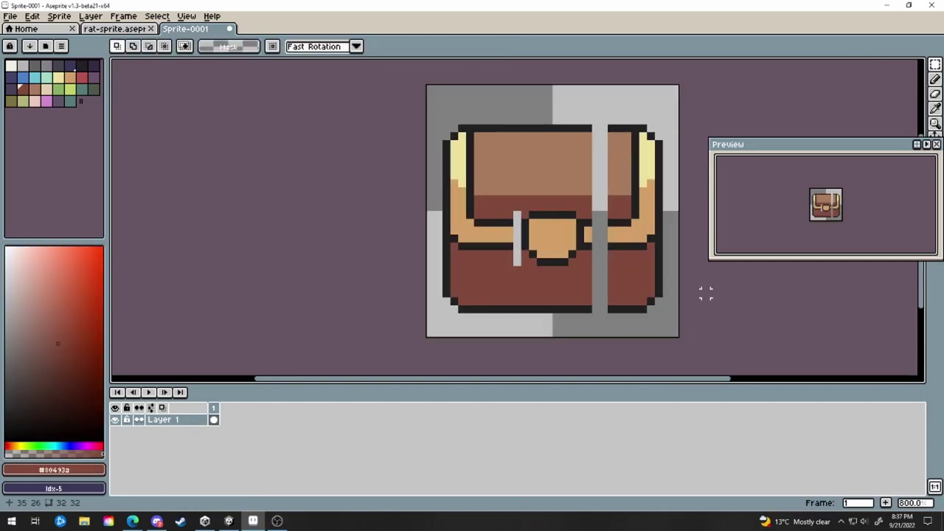
- Move both straps inward, redraw the bag's side outlines and fill the side areas with dark red
left_click_drag(446, 129, 502, 250)
left_click_drag(462, 184, 486, 184)
left_click(493, 222)
left_click_drag(446, 144, 446, 247)
left_click_drag(643, 128, 658, 246)
left_click_drag(606, 131, 639, 249)
left_click(458, 192)
left_click(552, 236)
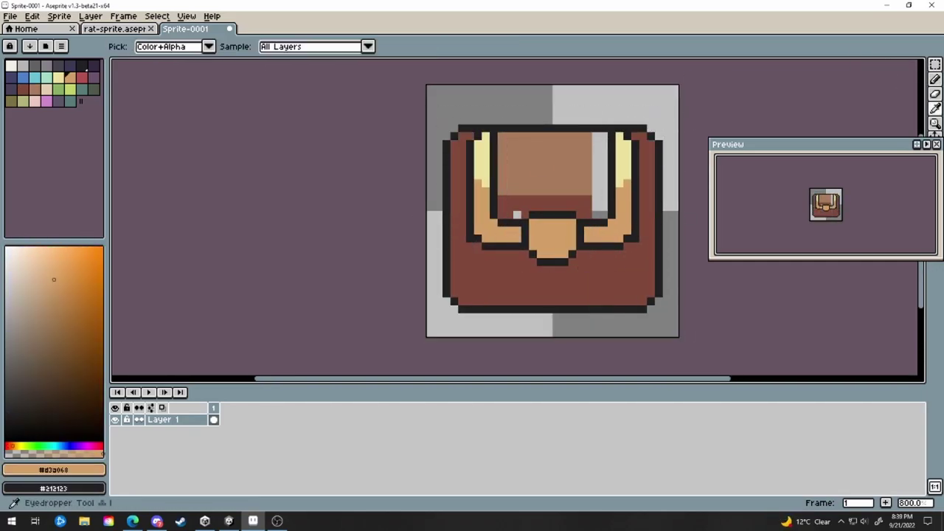
- Colour the upper side panels brown and shift the lower straps and buckle down one pixel, filling the gap above
left_click(588, 191, "alt")
left_click(646, 162)
left_click(458, 162)
left_click(643, 238)
left_click_drag(454, 230, 634, 262)
key("Down")
left_click_drag(502, 215, 604, 214)
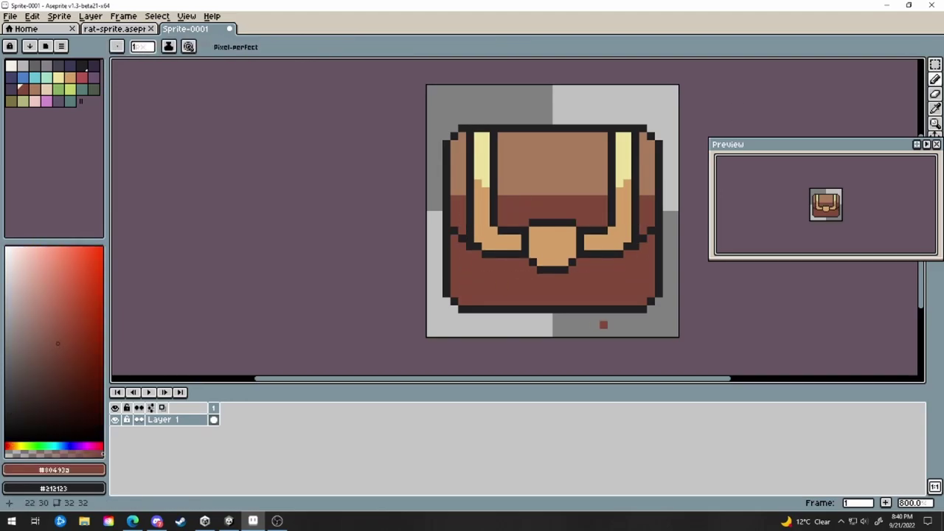
- Add light brown dashes across the bag's lower body and dark red dashes across the flap
left_click(553, 170, "alt")
left_click(454, 278)
left_click_drag(643, 278, 651, 278)
left_click(553, 210, "alt")
left_click_drag(454, 167, 462, 168)
left_click_drag(501, 136, 509, 136)
left_click(553, 180, "alt")
left_click_drag(502, 199, 510, 200)
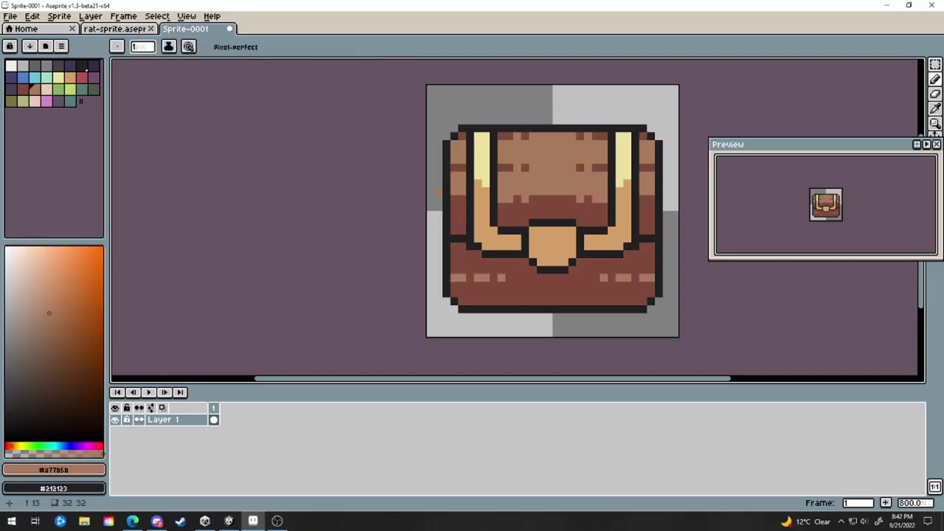
- Shade the bag's bottom edge and the areas beneath the straps and buckle with a darker red-brown
left_click(553, 210, "alt")
left_click(553, 181, "alt")
left_click(58, 358)
left_click_drag(462, 301, 643, 301)
left_click_drag(486, 262, 525, 262)
left_click_drag(635, 254, 580, 262)
left_click_drag(541, 278, 564, 278)
- Highlight the buckle's top edge in light yellow and shade the strap's lower corner in brown
left_click(553, 210, "alt")
left_click(553, 247, "alt")
left_click(481, 155, "alt")
left_click_drag(532, 230, 572, 230)
left_click(553, 180, "alt")
left_click_drag(478, 238, 485, 246)
- Extend the dark red-brown shading along the bag's bottom and paint over the light dashes on the lower body
left_click(553, 301, "alt")
middle_click_drag(553, 287, 553, 293)
left_click_drag(470, 300, 557, 300)
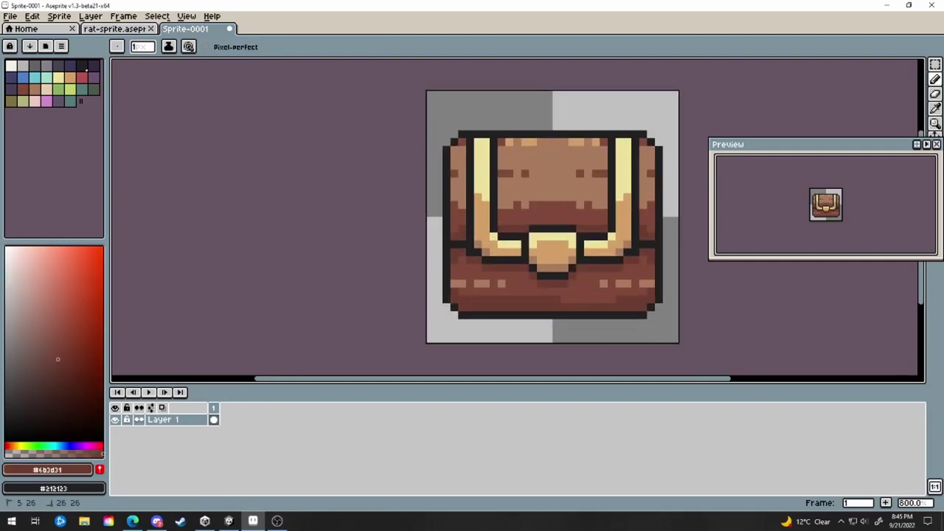
left_click_drag(454, 283, 486, 283)
left_click_drag(604, 283, 651, 283)
left_click_drag(478, 299, 635, 300)
- Sample the flap's brown and undo the last three strokes on the bag, restoring one of them
left_click(553, 181, "alt")
left_click(553, 214, "alt")
left_click(553, 180, "alt")
key("ctrl+z")
key("ctrl+z")
key("ctrl+z")
key("ctrl+y")
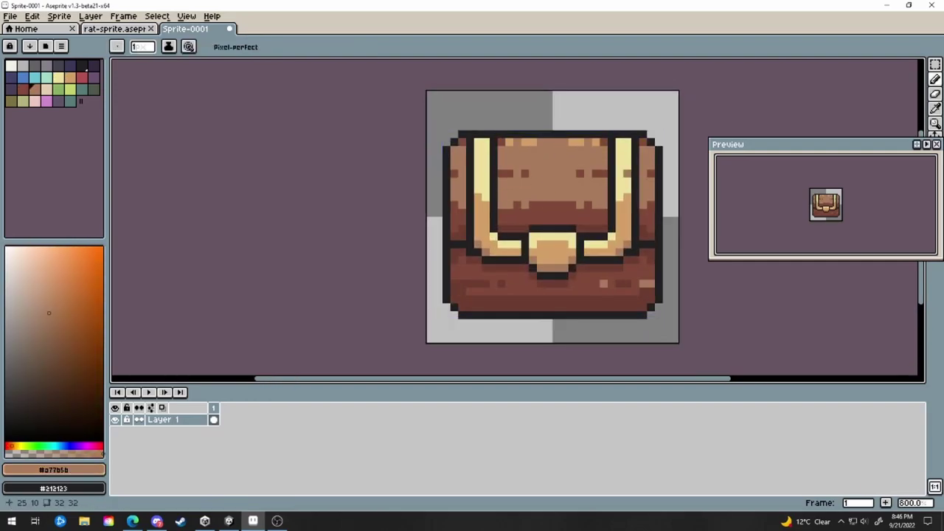
- Paint dark red along the lower body, add a dark red dash mid-flap and a light brown dash at the flap's top centre
left_click(553, 210, "alt")
left_click_drag(470, 300, 635, 299)
left_click_drag(548, 174, 556, 174)
left_click(529, 143, "alt")
left_click_drag(548, 143, 557, 142)
- Mix a deeper red-brown for the bag's shaded areas and sample the shading below the left strap
left_click_drag(826, 205, 844, 210)
left_click(55, 371)
key("g")
key("b")
scroll(843, 207, "up", 1)
left_click(483, 268, "alt")
- Add white highlight pixels to both straps' top ends and to the left strap where its shading begins
mouse_move(553, 221)
middle_mouse_down()
mouse_move(485, 234)
mouse_move(515, 211)
middle_mouse_up()
scroll(813, 188, "down", 1)
left_click(11, 65)
left_click_drag(440, 179, 447, 187)
scroll(829, 199, "up", 1)
left_click_drag(581, 132, 589, 132)
left_click_drag(440, 132, 447, 132)
- Paint a soft translucent shadow around the bag's base using the near-black #212123
middle_click_drag(514, 211, 505, 221)
left_click(82, 65)
left_click_drag(391, 284, 611, 331)
middle_click_drag(514, 221, 473, 194)
scroll(496, 104, "down", 1)
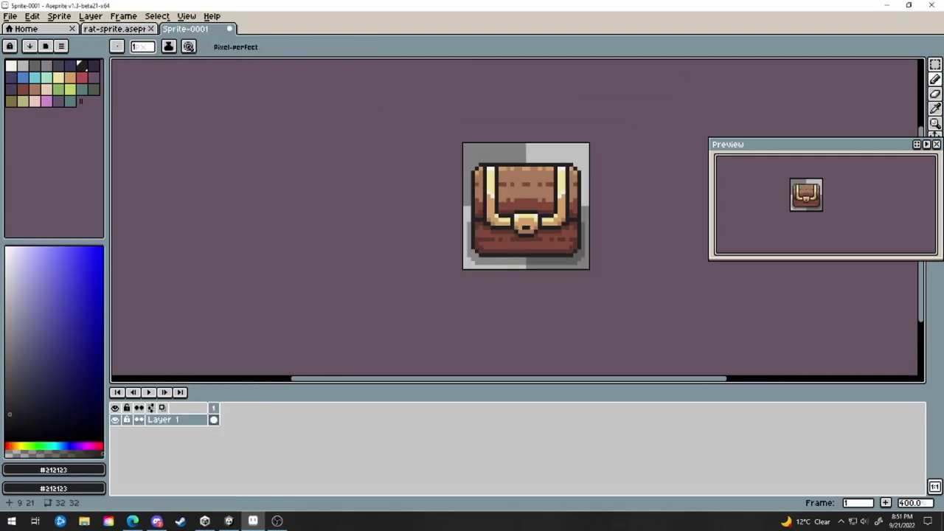
- Save the sprite as chest and export it as an image
scroll(499, 234, "down", 1)
key("ctrl+s")
type("chest")
key("ctrl+alt+shift+s")
- Switch to Unity, add the chest sprite to the scene, adjust its layer settings and reposition it
left_click(229, 521)
left_click_drag(238, 314, 52, 132)
left_click(899, 66)
left_click(874, 216)
left_click(836, 269)
left_click_drag(501, 166, 524, 166)
left_click(831, 286)
left_click(26, 99)
left_click(56, 107)
scroll(481, 171, "up", 2)
- Run the Unity scene briefly to check how the chest looks in the room
left_click(253, 521)
left_click(527, 203, "alt")
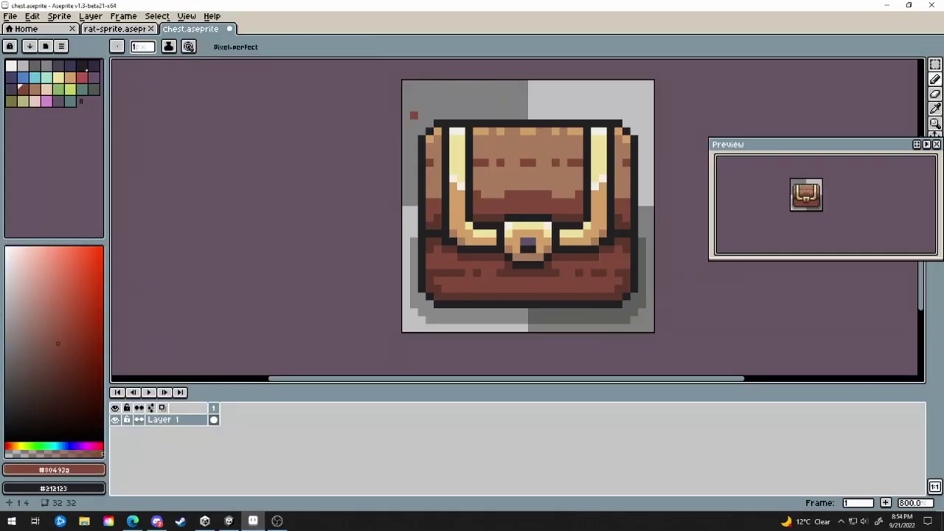
left_click(229, 521)
left_click(459, 28)
left_click(459, 27)
left_click(42, 137)
- Return to Aseprite and try filling the chest's lower body with the dark brown sampled below the buckle
left_click(253, 520)
left_click(527, 273, "alt")
key("g")
left_click(527, 284)
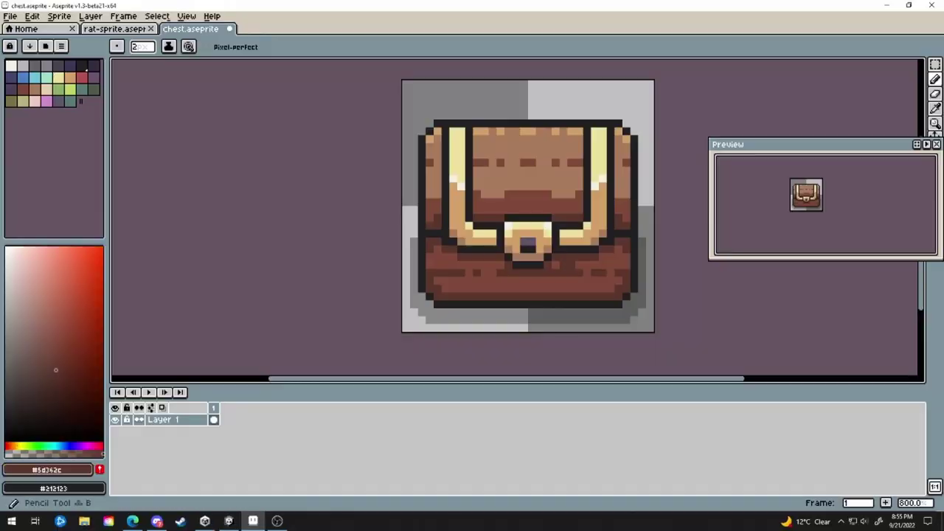
- Paint over the centre dashes on the chest's lower body and rework the dash beside them near the left edge
key("b")
scroll(494, 199, "down", 8)
scroll(496, 198, "up", 8)
left_click(513, 177, "alt")
left_click(498, 298, "alt")
left_click(530, 309, "alt")
left_click_drag(541, 298, 485, 298)
left_click(437, 298, "alt")
left_click_drag(423, 298, 415, 298)
- Touch up the right strap's lower edge and the upper end of the left strap, comparing with the other window
left_click(583, 177, "alt")
left_click_drag(587, 203, 580, 211)
key("alt+Tab")
key("alt+Tab")
left_click_drag(469, 141, 476, 141)
left_click(485, 148, "alt")
key("alt+Tab")
key("alt+Tab")
- Recolour the black outline along the straps' upper sides in the dark red #80493a
left_click(487, 254, "alt")
scroll(504, 231, "down", 1)
scroll(494, 233, "up", 1)
left_click(494, 223, "alt")
left_click_drag(443, 190, 451, 167)
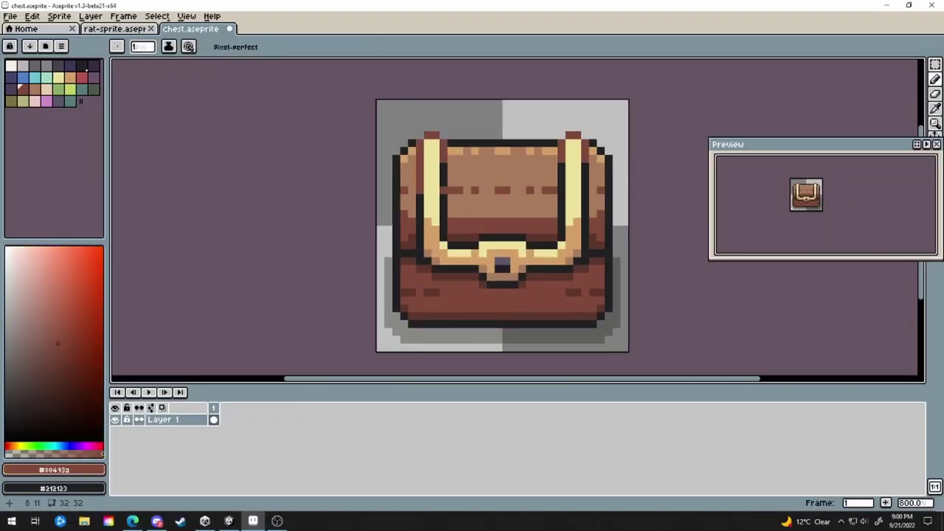
left_click_drag(561, 167, 562, 214)
- Repaint the side edges of both straps with the darker brown sampled from the lower body
left_click(573, 292, "alt")
left_click_drag(561, 143, 562, 214)
left_click_drag(420, 143, 420, 214)
key("alt+Tab")
key("alt+Tab")
- Shorten the left dash on the lower body by painting over it with the body's dark red #80493a
left_click(505, 328, "alt")
left_click(505, 308, "alt")
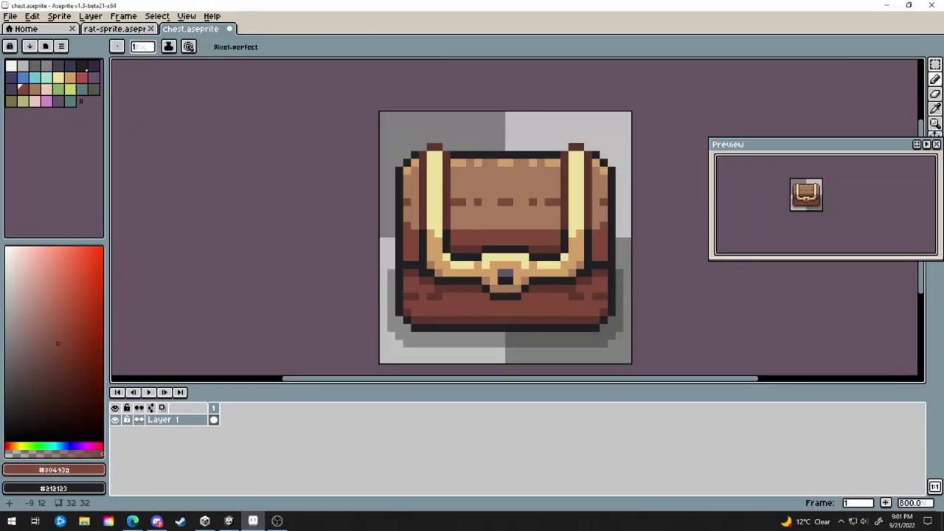
left_click(438, 297)
left_click(430, 296, "alt")
key("alt+Tab")
key("alt+Tab")
- Erase the flap's centre dark dash and the centre light dash at its top edge with the flap's brown
left_click(505, 184, "alt")
left_click_drag(501, 201, 510, 201)
left_click_drag(501, 162, 509, 162)
left_click(533, 162, "alt")
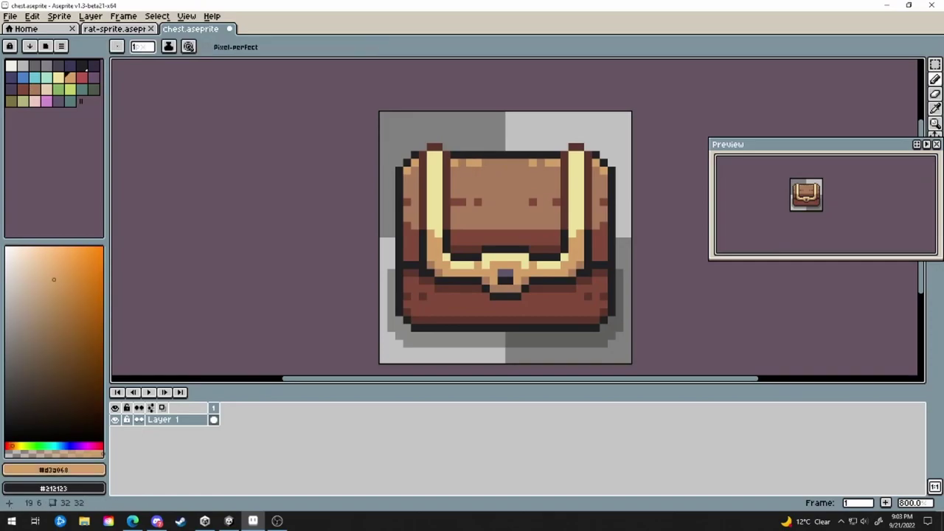
- Touch up the shading below the left strap and the lower-left dash pixels, undoing the last stroke
key("ctrl+z")
left_click(438, 280, "alt")
left_click(431, 280)
left_click(422, 296, "alt")
left_click(414, 304)
key("alt+Tab")
key("alt+Tab")
key("ctrl+z")
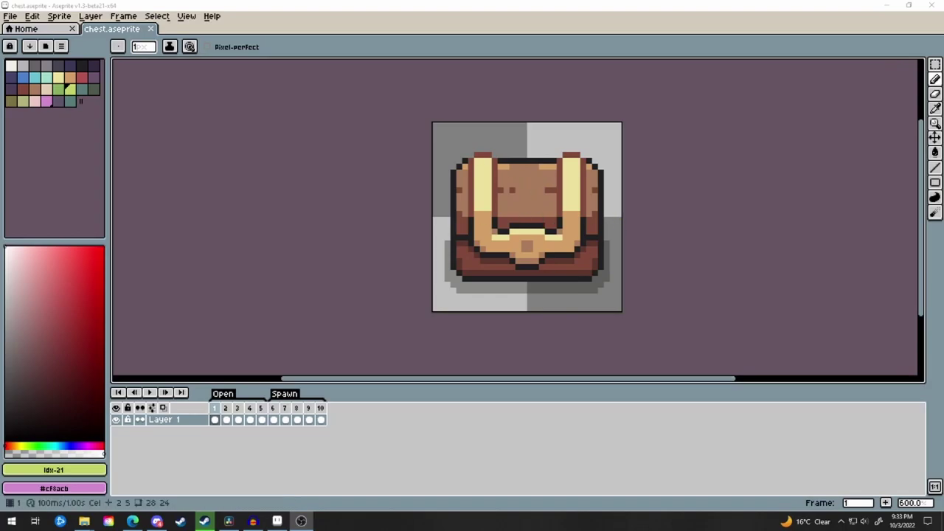
- Play the chest's animation from frame 1, stop it and play it again to review the Open and Spawn frames
left_click(215, 408)
left_click(149, 392)
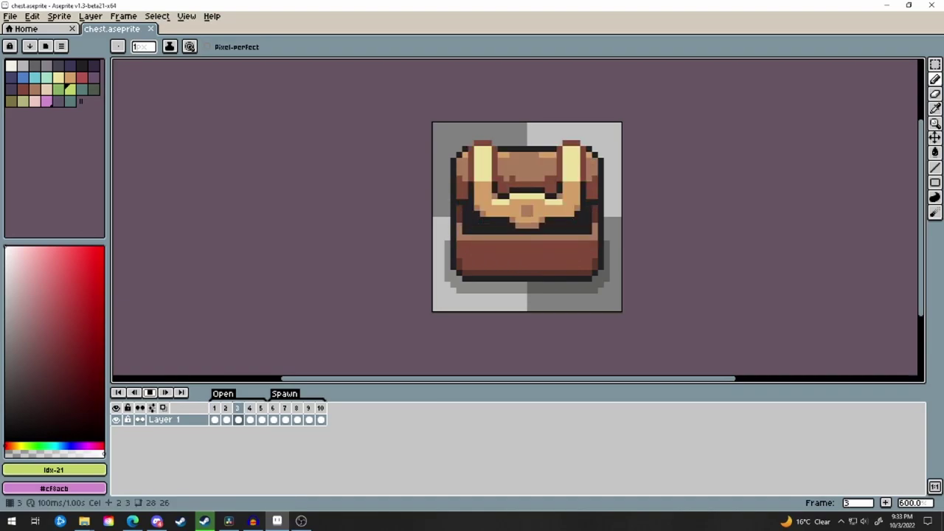
left_click(149, 391)
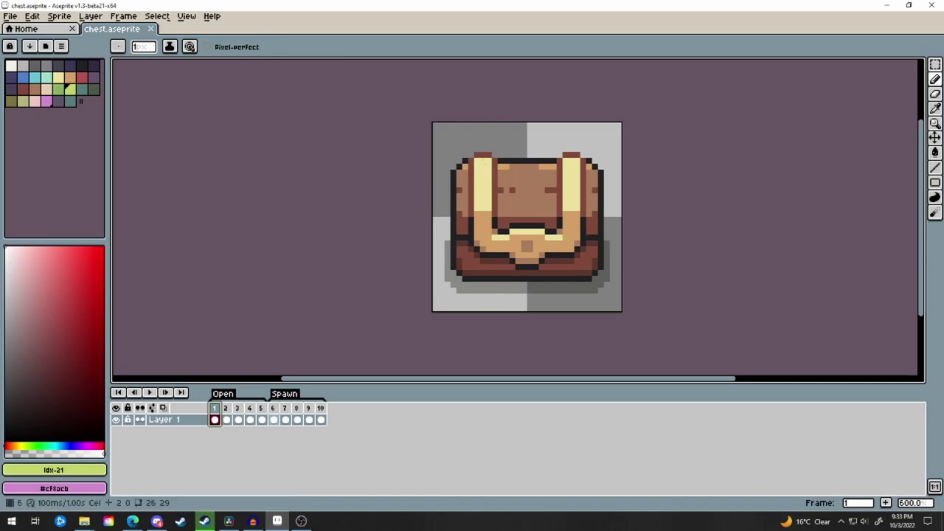
key("Return")
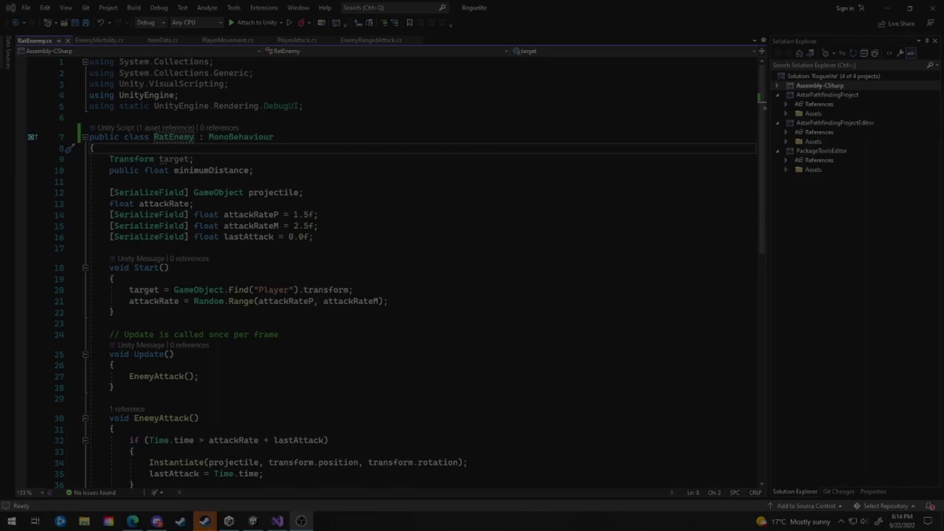
- Examine the TakeDamage method, the DamageIndicator coroutine and the damageVisualDelay field in EnemyMortality.cs
left_click(100, 40)
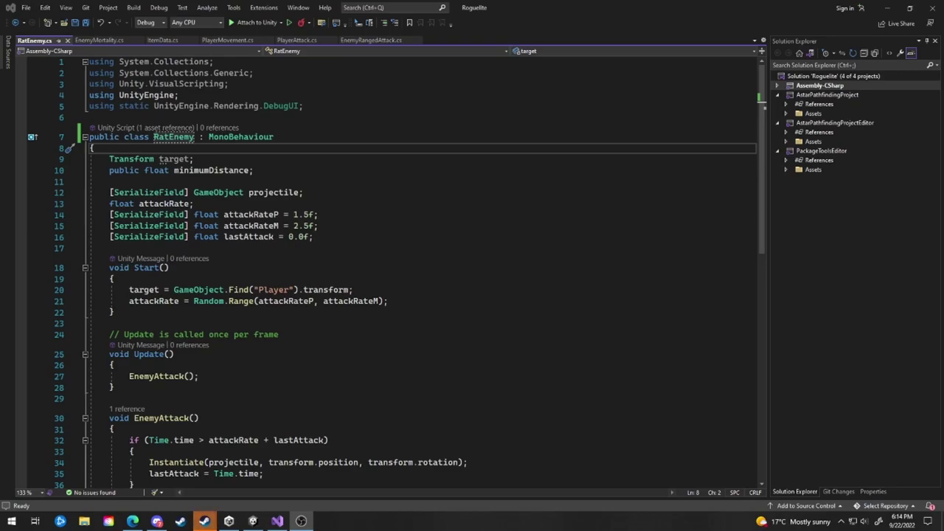
left_click(100, 41)
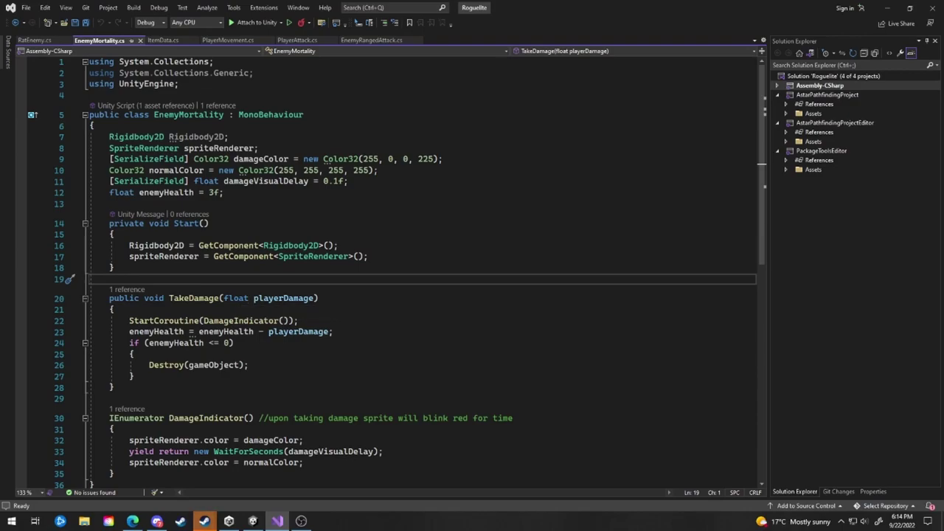
left_click_drag(109, 299, 115, 309)
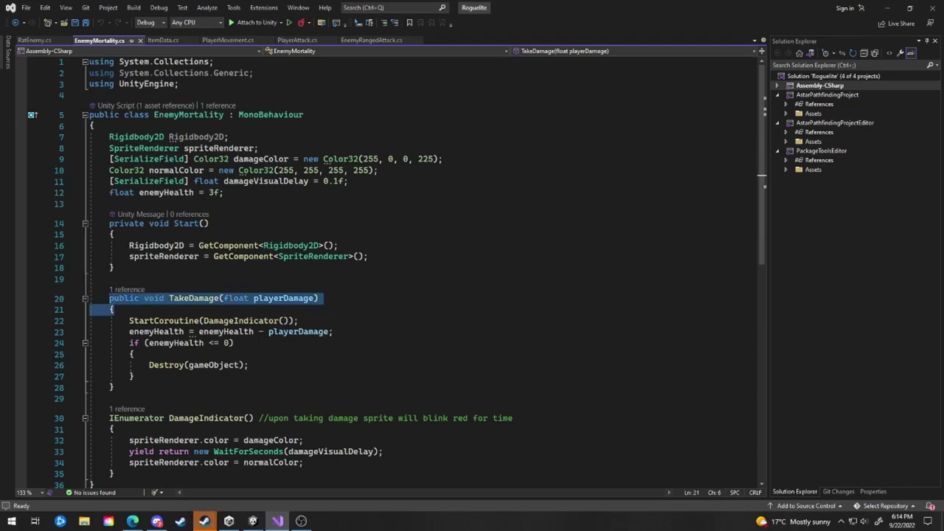
left_click_drag(109, 418, 115, 429)
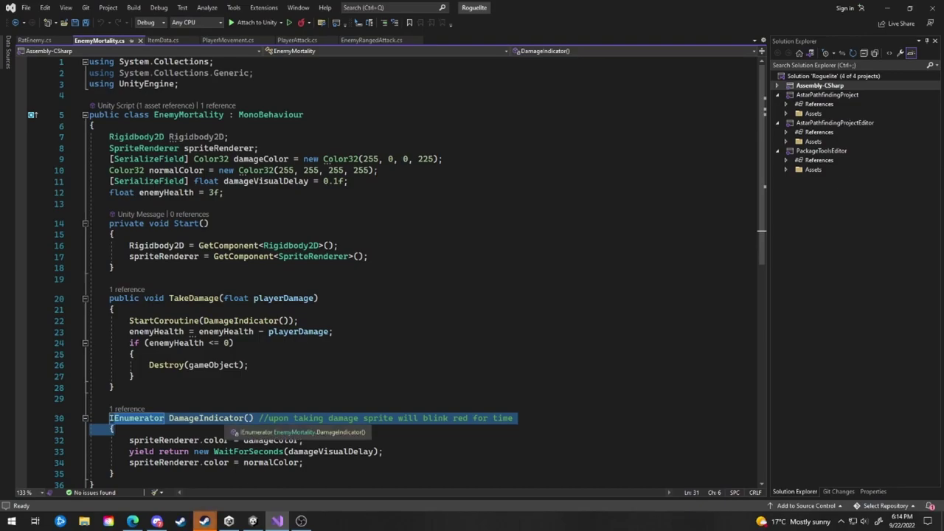
left_click(223, 418)
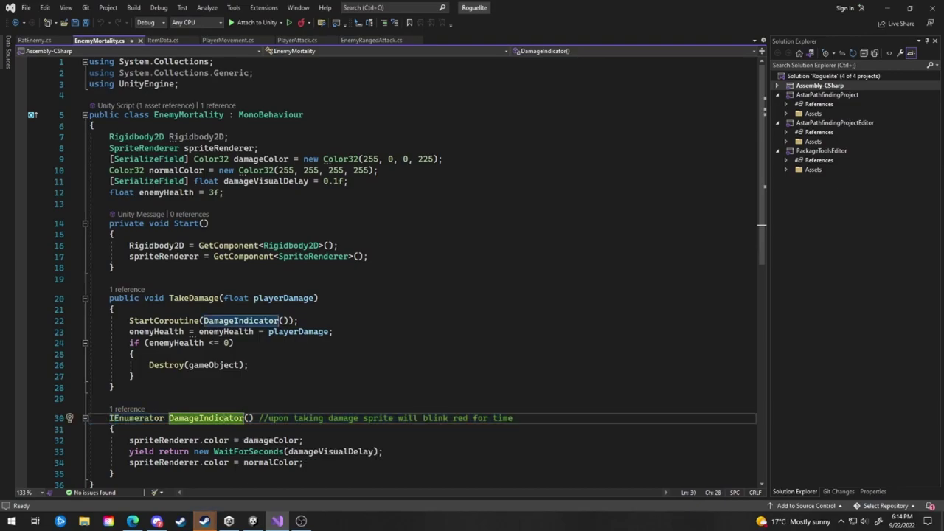
left_click(264, 181)
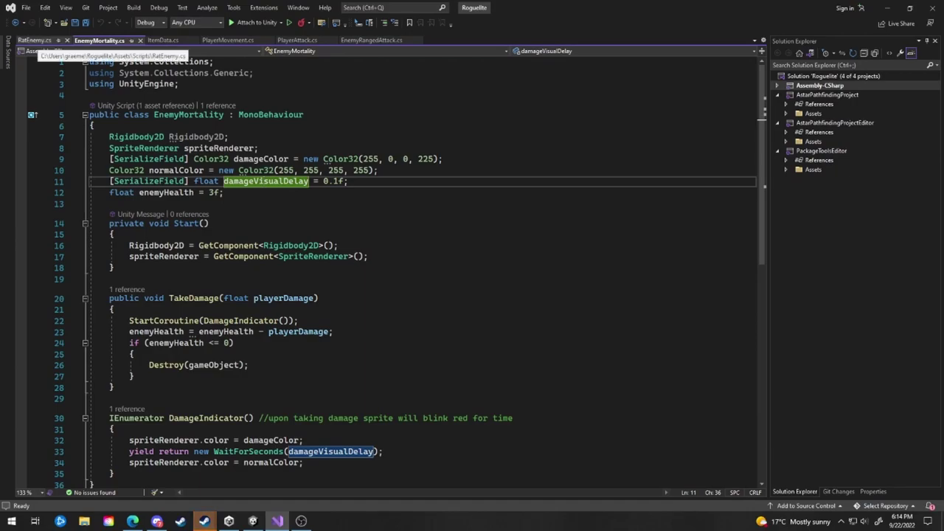
- Review RatEnemy.cs, switch to Unity to view the running game and minimise the editor
left_click(35, 40)
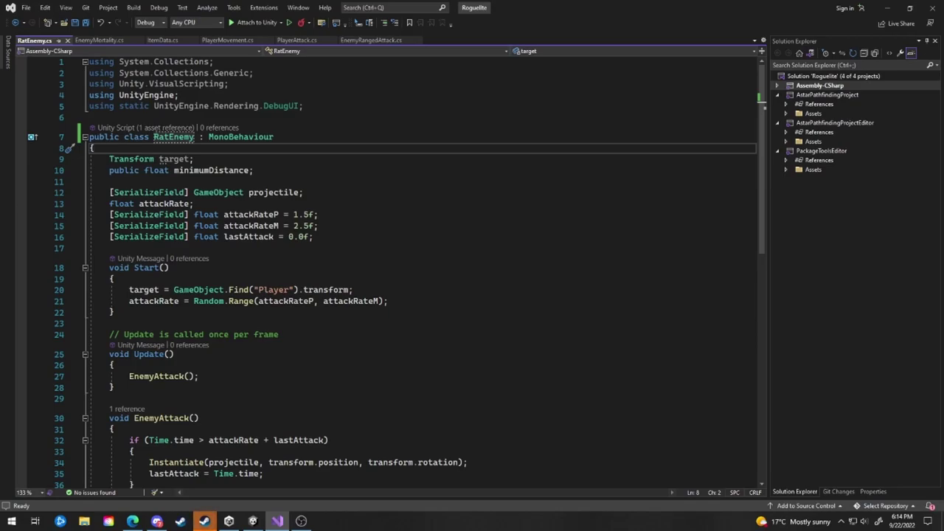
left_click(253, 520)
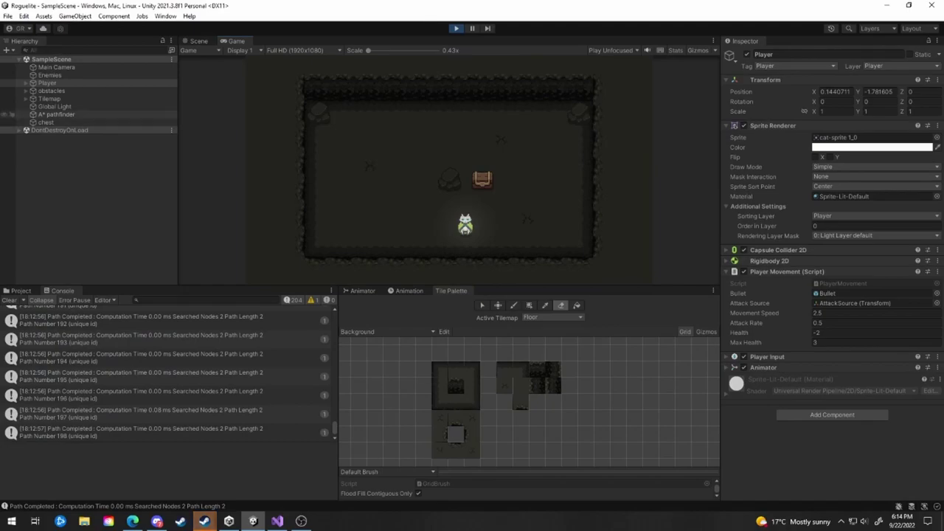
left_click(887, 5)
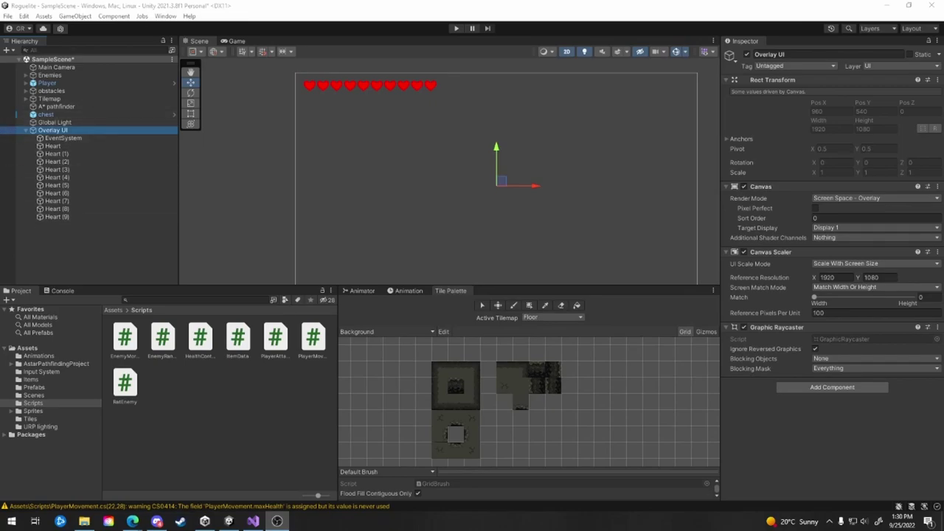
- Inspect the row of hearts on the Overlay UI canvas in the Scene view
scroll(392, 80, "up", 18)
middle_click_drag(392, 80, 524, 120)
scroll(482, 159, "down", 15)
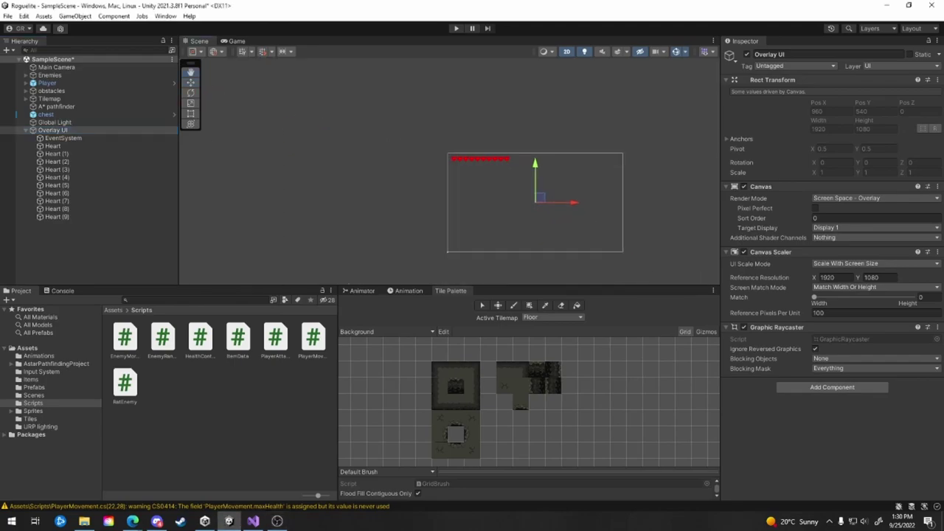
middle_click_drag(511, 212, 447, 197)
scroll(493, 177, "up", 12)
scroll(440, 138, "up", 3)
middle_click_drag(440, 138, 398, 125)
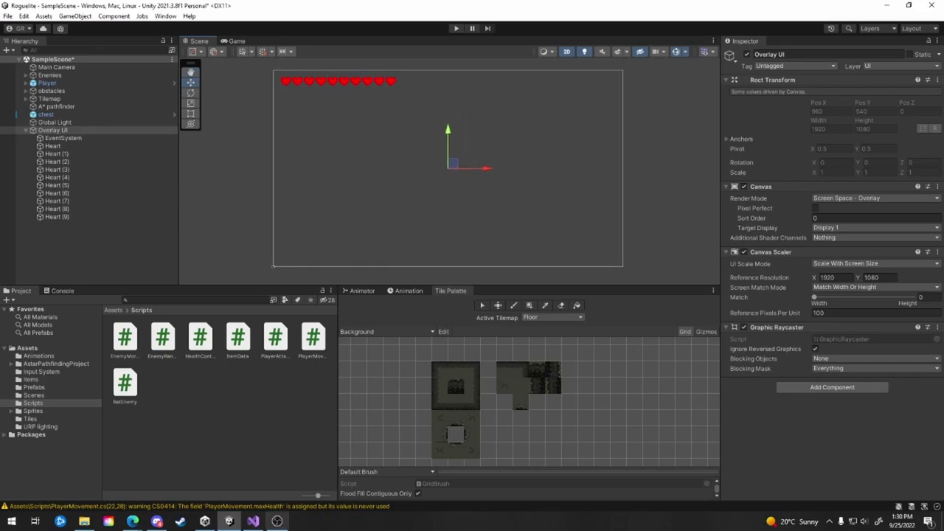
- Switch to Visual Studio and delete the commented-out health and Debug.Log lines from TakeEnemyDamage in PlayerMovement.cs
left_click(253, 521)
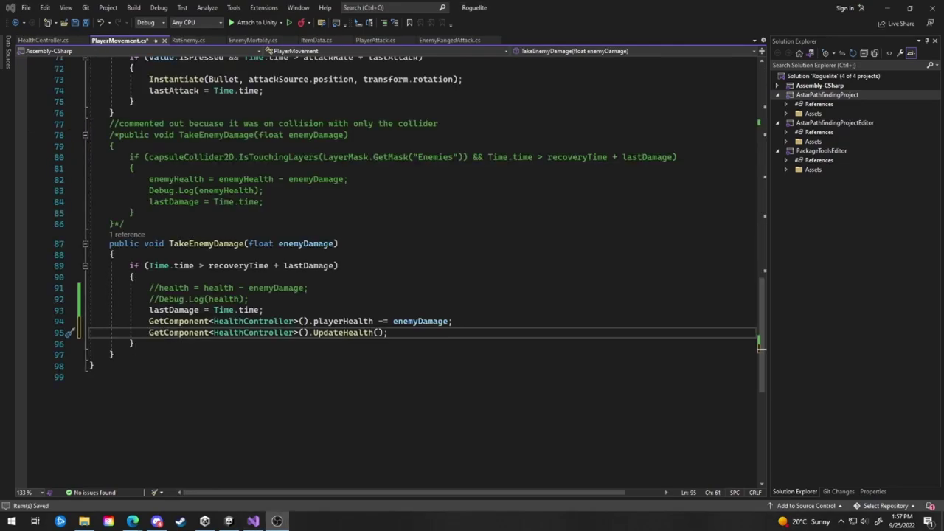
left_click_drag(249, 300, 90, 288)
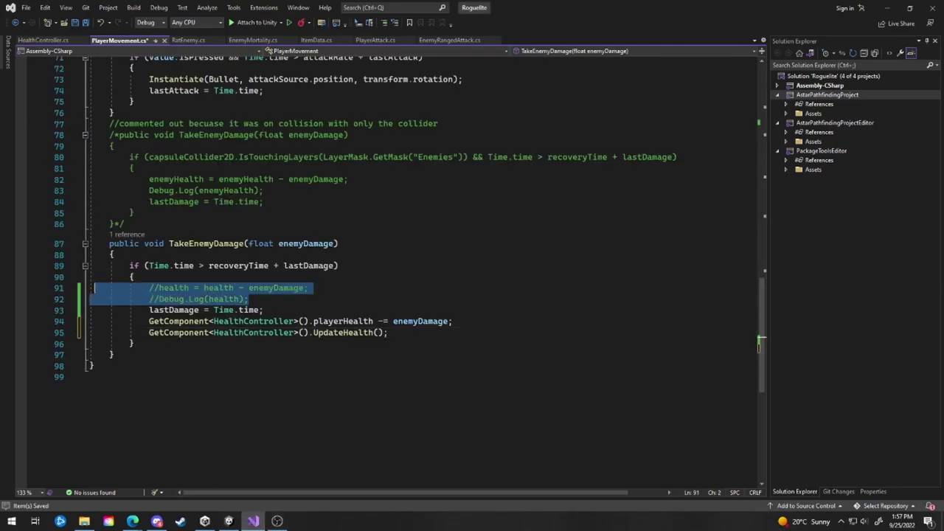
key("BackSpace")
key("BackSpace")
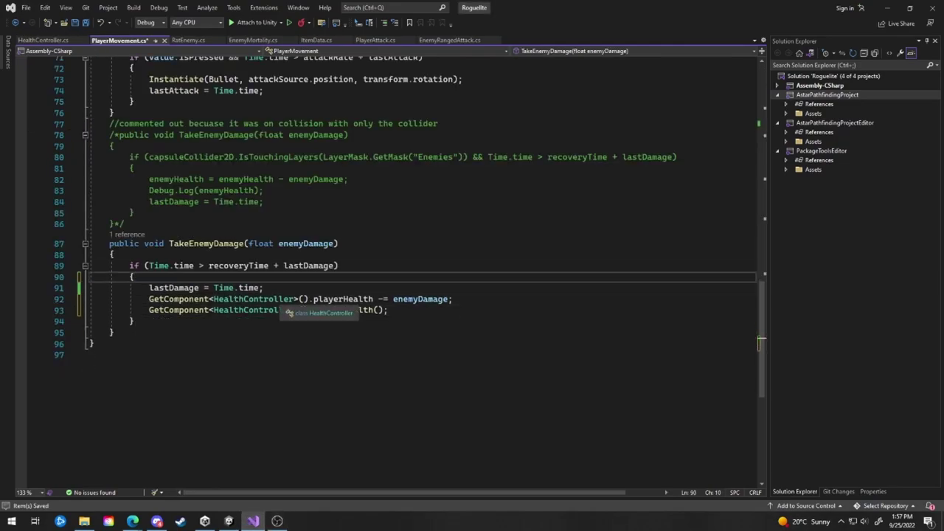
- Below the lastDamage assignment, add the comment "//from health controller script subtract enemy damage from player health and"
left_click(278, 289)
key("Return")
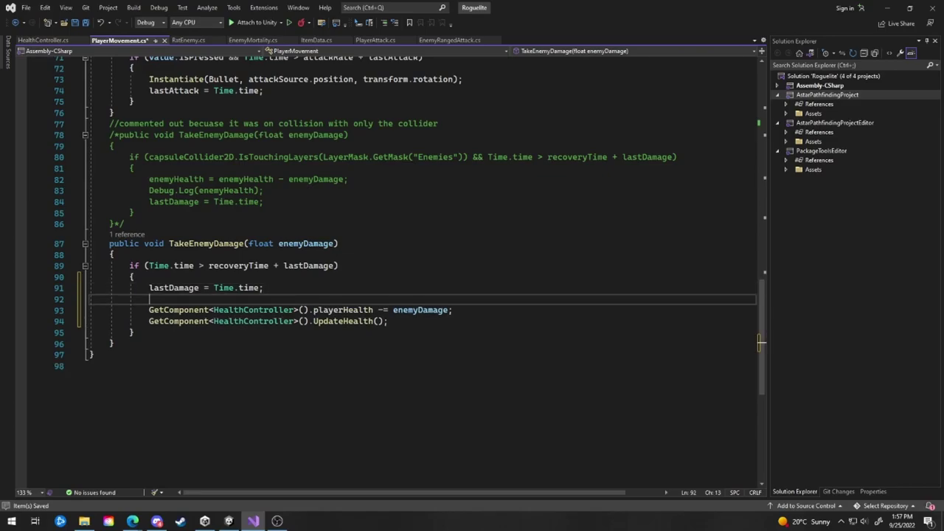
type("//from health controller script ")
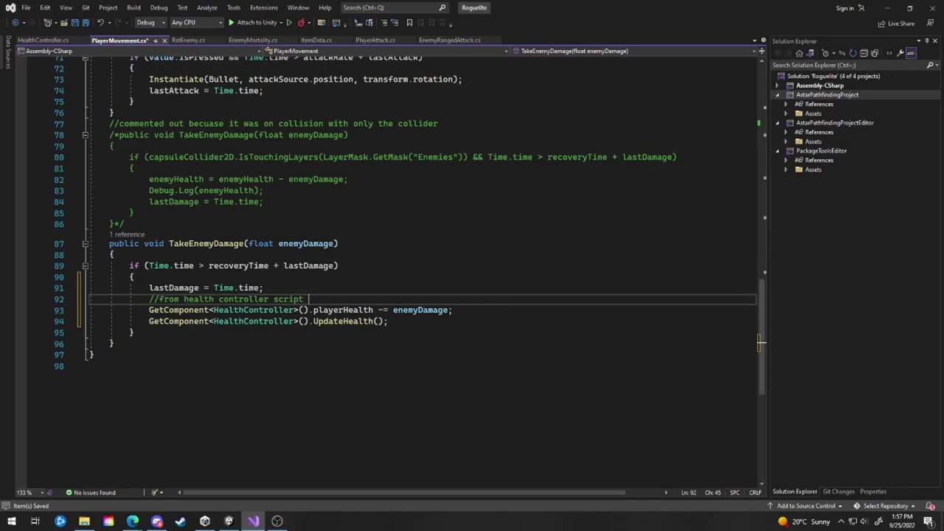
type("subtract enemy damage from player ")
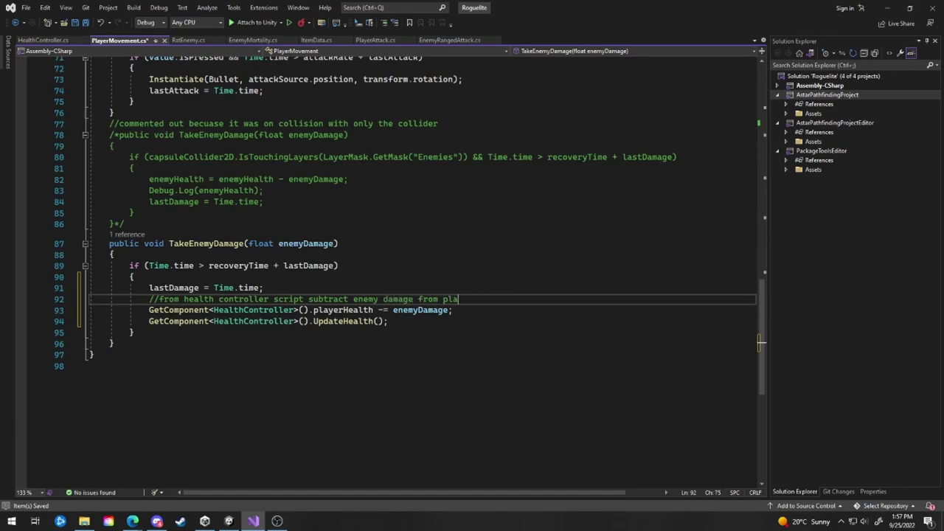
type("health and")
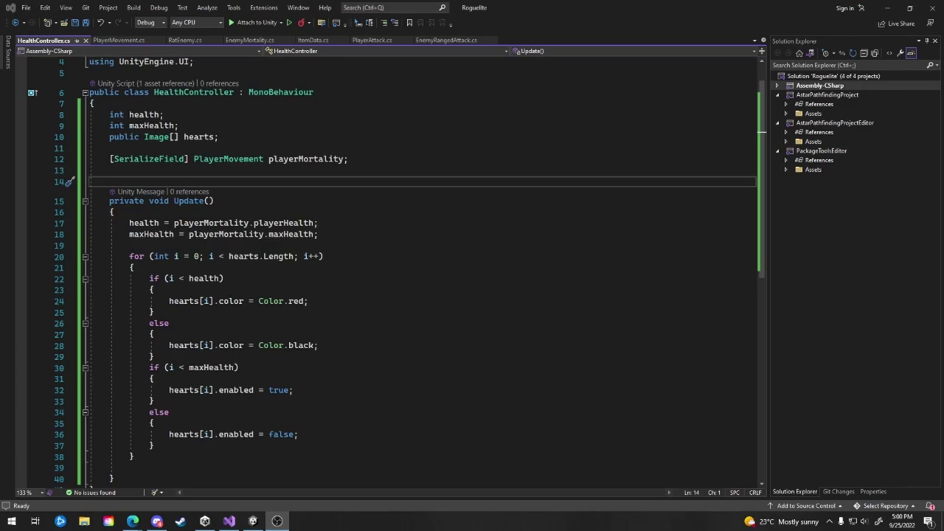
- Examine the fields of HealthController.cs and the health and maxHealth assignments in its Update method
scroll(421, 266, "up", 1)
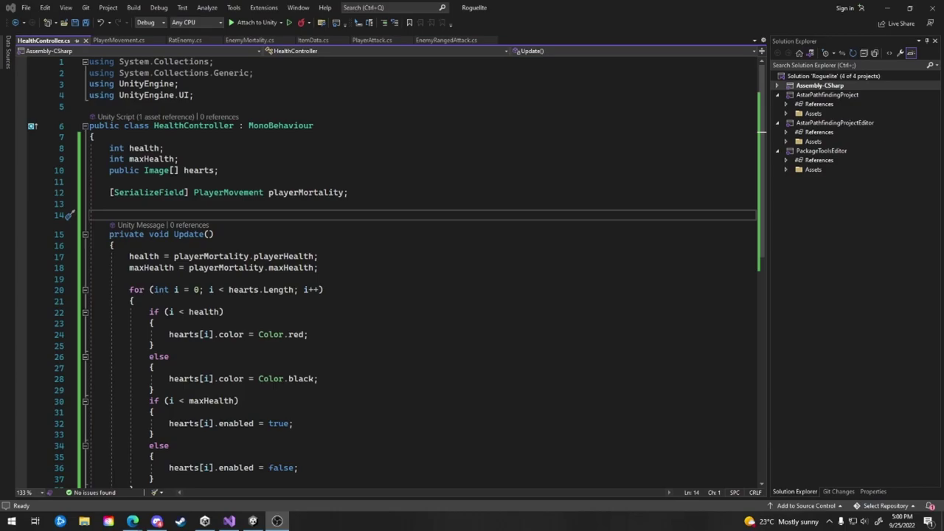
scroll(420, 265, "down", 1)
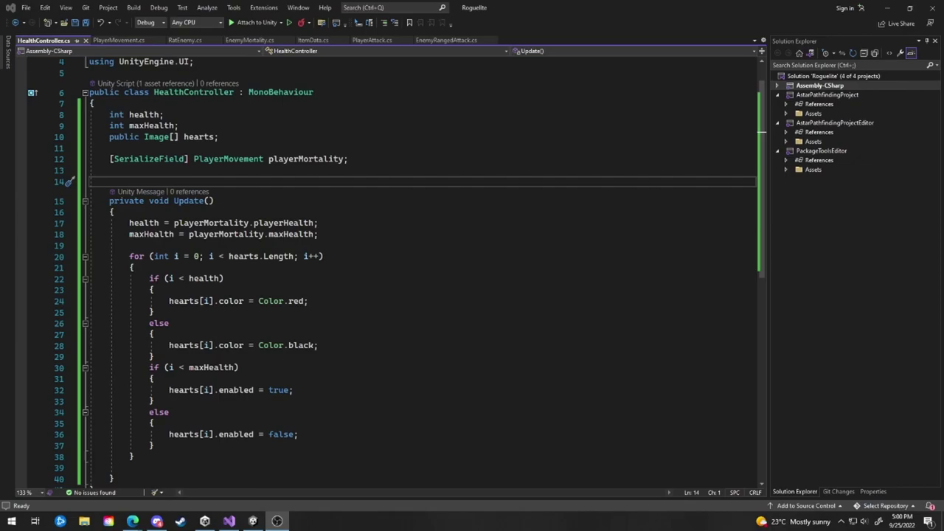
mouse_move(129, 223)
left_mouse_down()
mouse_move(319, 234)
mouse_move(129, 223)
left_mouse_up()
left_click(114, 212)
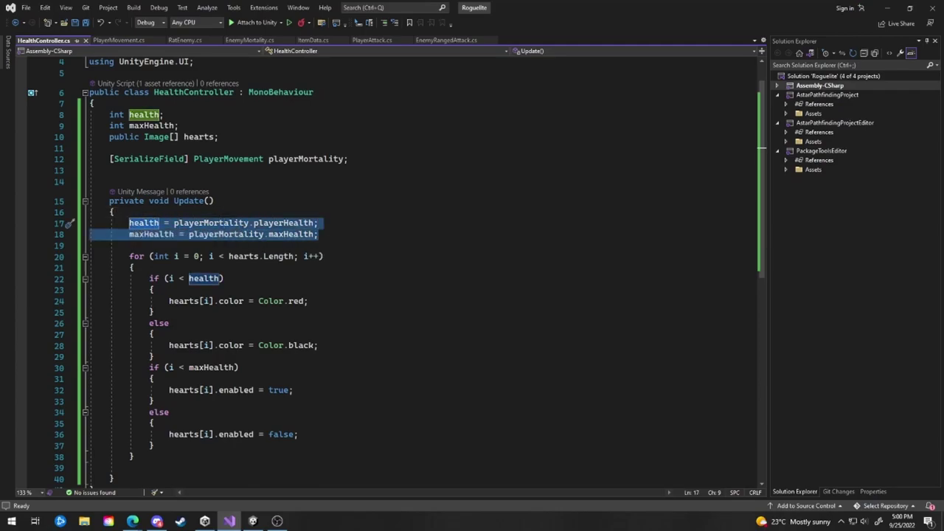
left_click(264, 223)
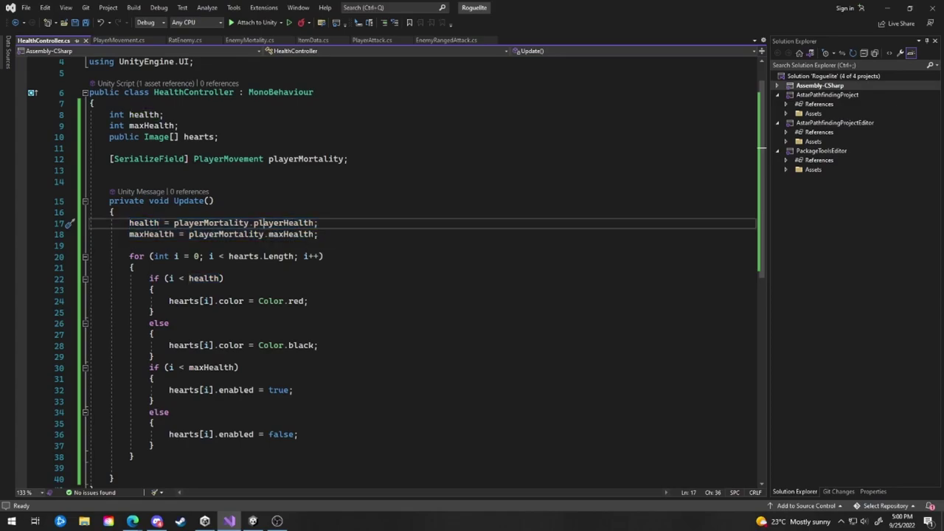
- Examine the for loop over hearts.Length and its health comparison in HealthController's Update method
left_click_drag(129, 256, 154, 445)
left_click(193, 269)
left_click_drag(180, 256, 292, 256)
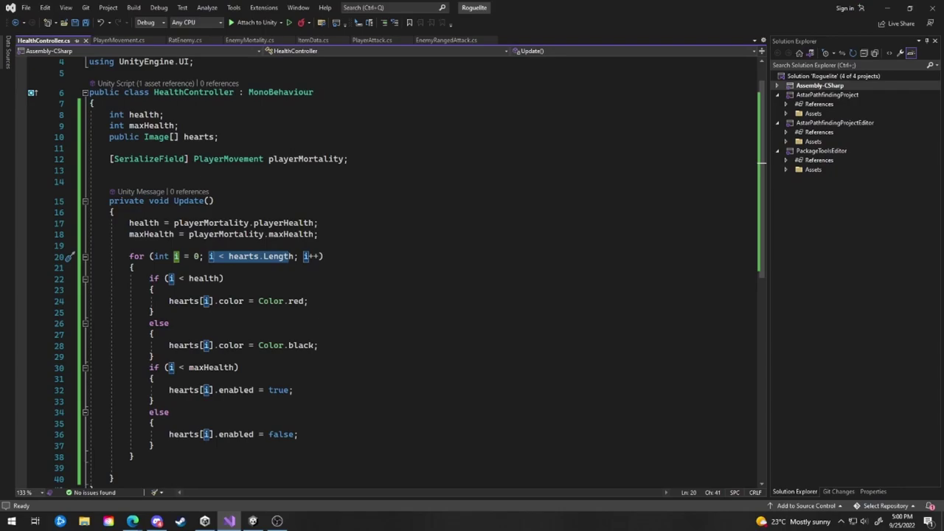
mouse_move(184, 279)
left_mouse_down()
mouse_move(215, 278)
mouse_move(177, 321)
mouse_move(224, 278)
left_mouse_up()
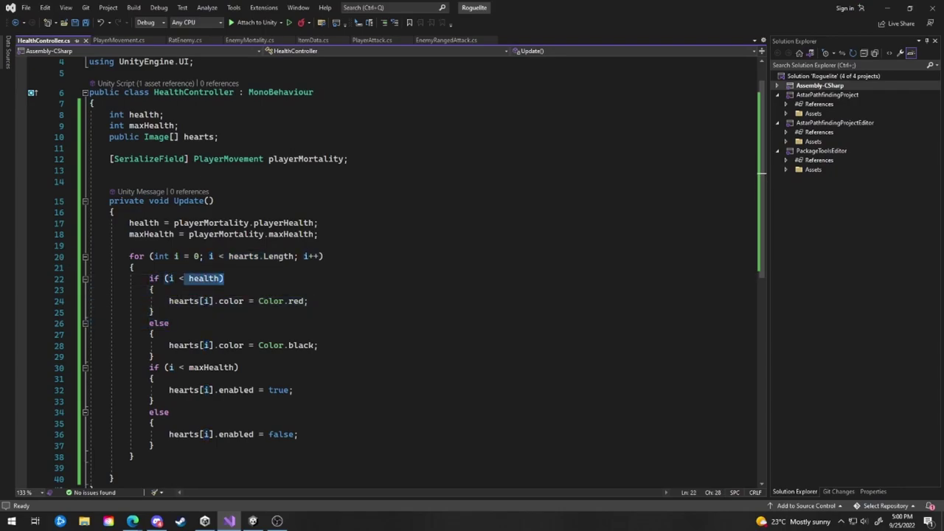
- Examine the maxHealth comparison in HealthController.cs, then the playerHealth and maxHealth fields and the damage and heal methods in PlayerMovement.cs
left_click_drag(188, 366, 235, 366)
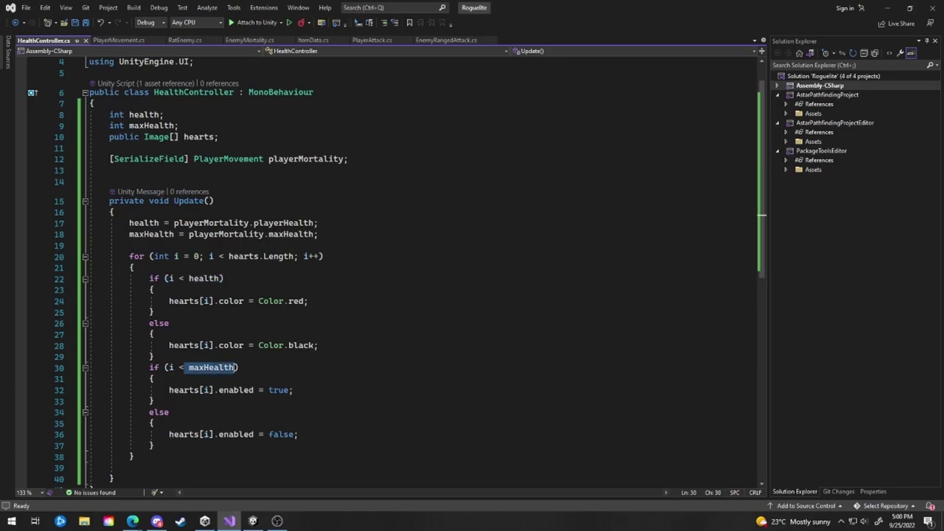
left_click(118, 40)
scroll(420, 258, "down", 7)
scroll(420, 258, "down", 5)
scroll(420, 258, "up", 20)
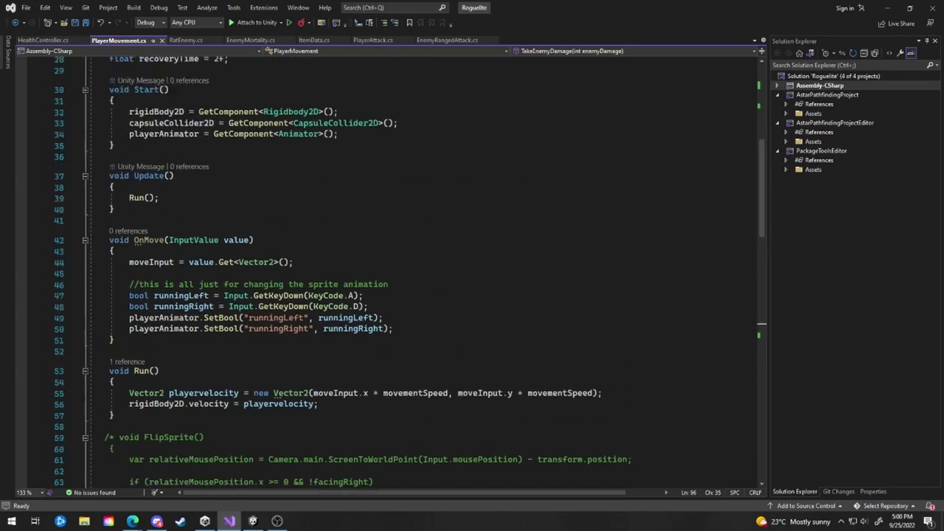
scroll(420, 258, "up", 8)
scroll(420, 258, "down", 1)
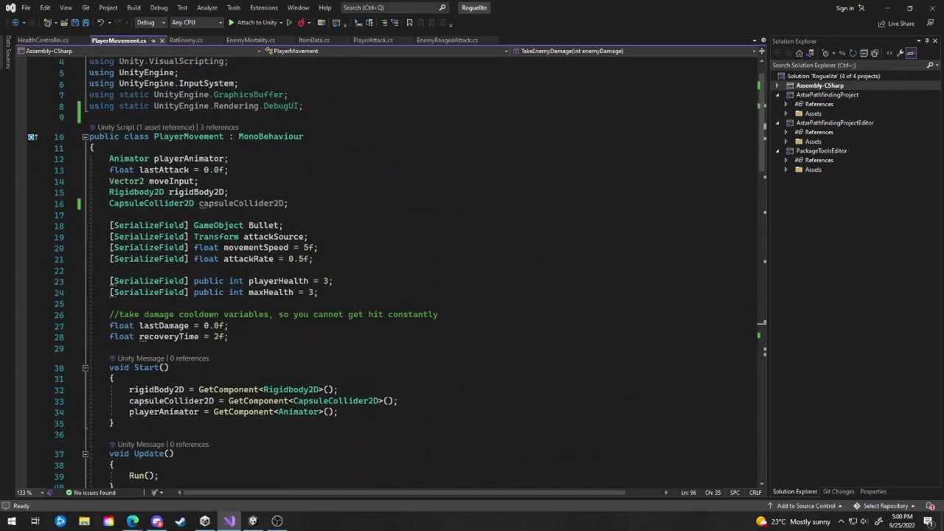
scroll(420, 258, "down", 20)
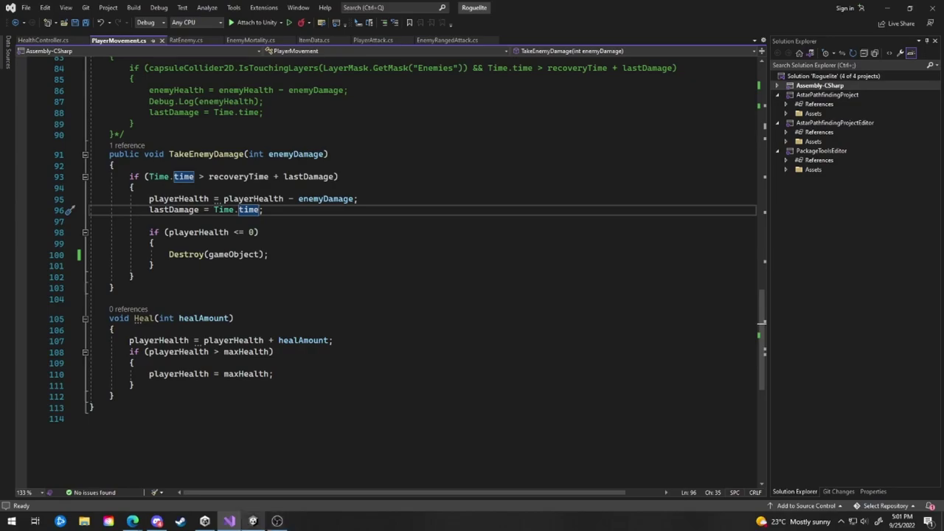
- Switch to Unity, run the game and steer the cat around the dungeon to test projectile damage on the heart display
left_click(253, 521)
key("ctrl+p")
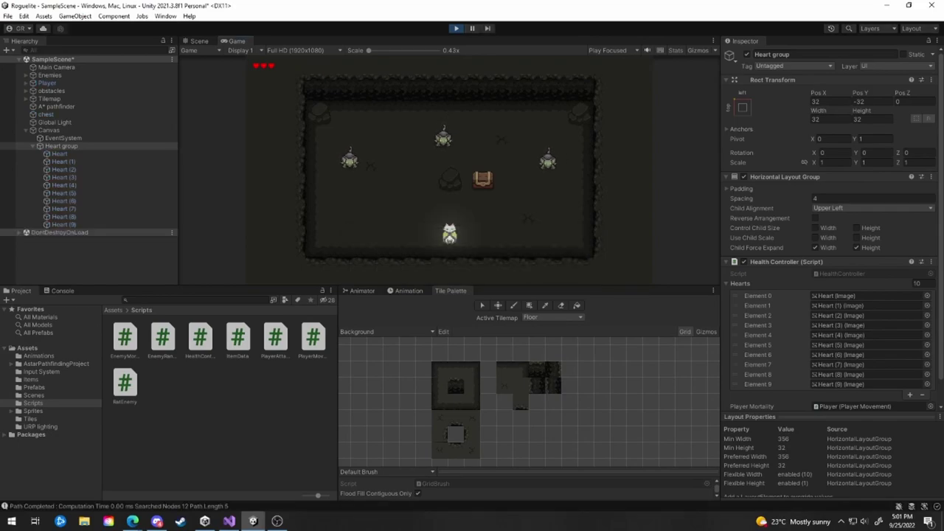
key("d")
key("d")
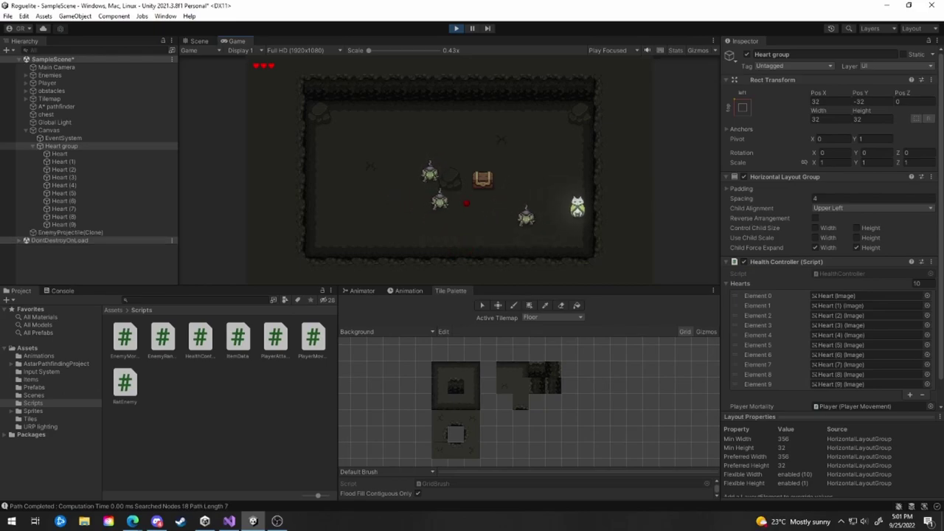
key("w")
key("w")
key("a")
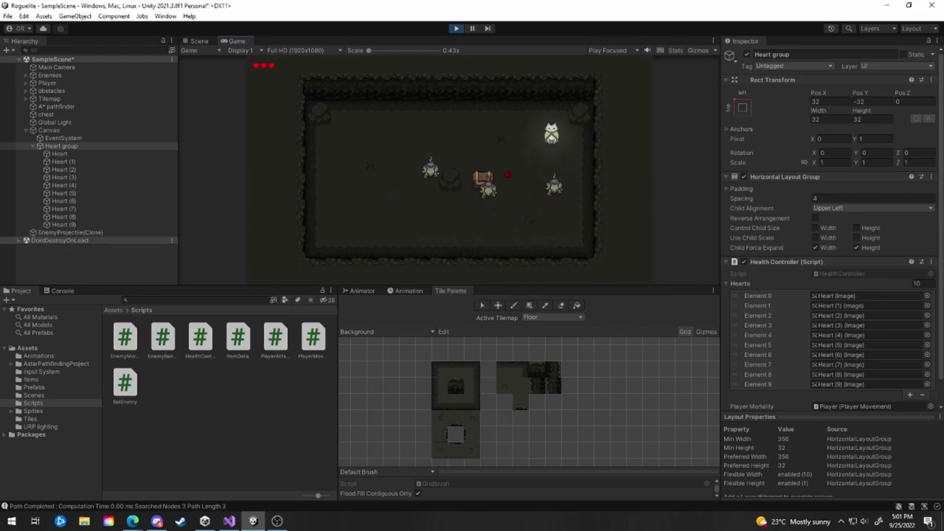
key("a")
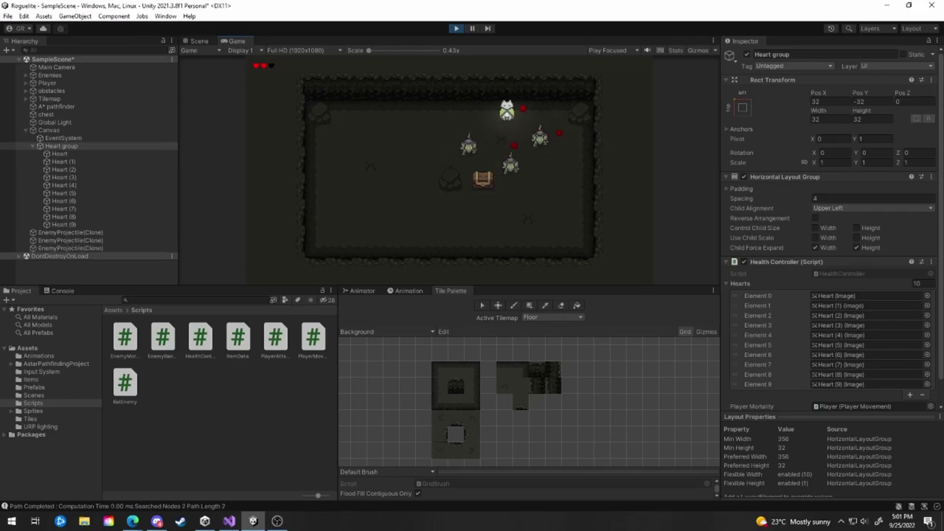
key("a")
key("s")
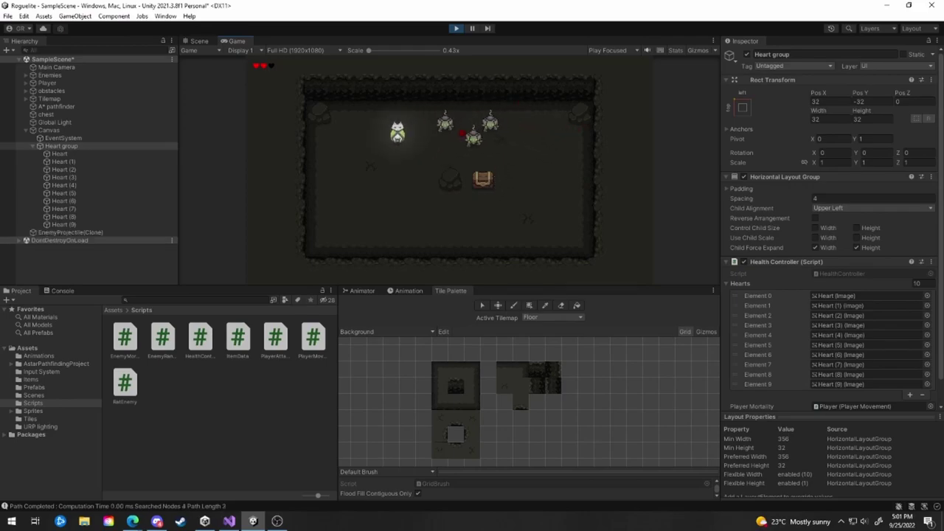
key("a")
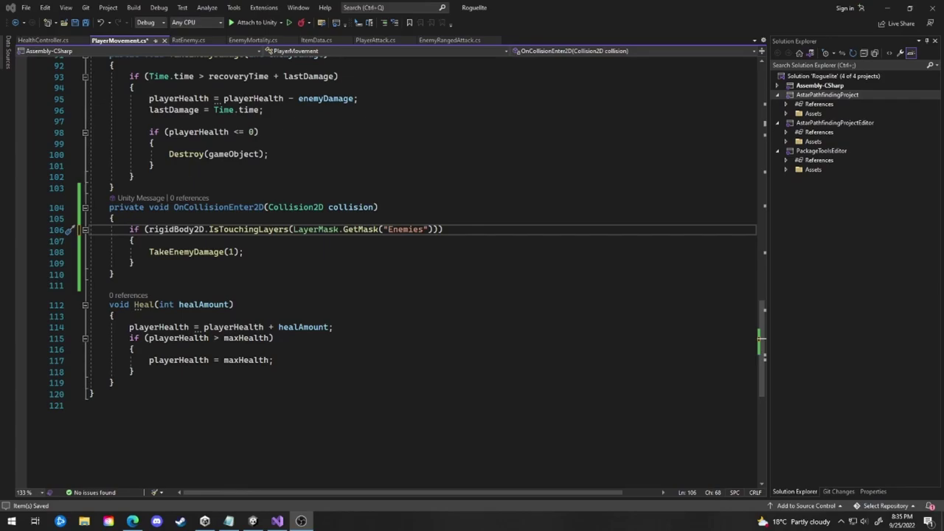
- Examine OnTriggerEnter2D in EnemyRangedAttack.cs and the enemyDamage subtraction in PlayerMovement.cs's TakeEnemyDamage method
left_click(449, 39)
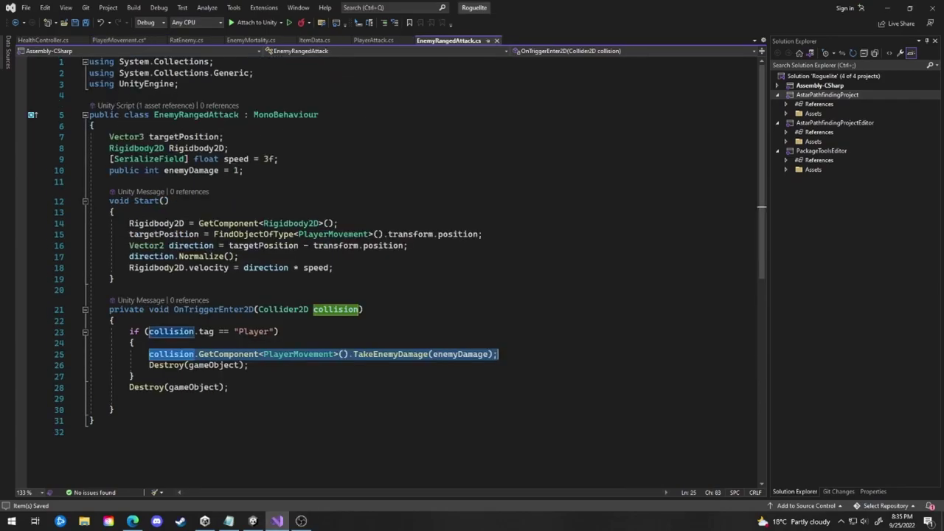
left_click(259, 310)
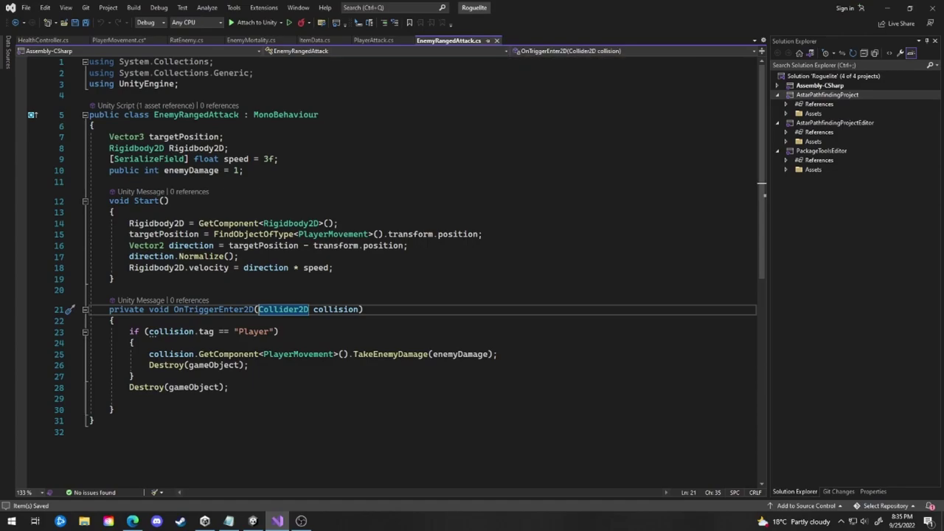
left_click(117, 40)
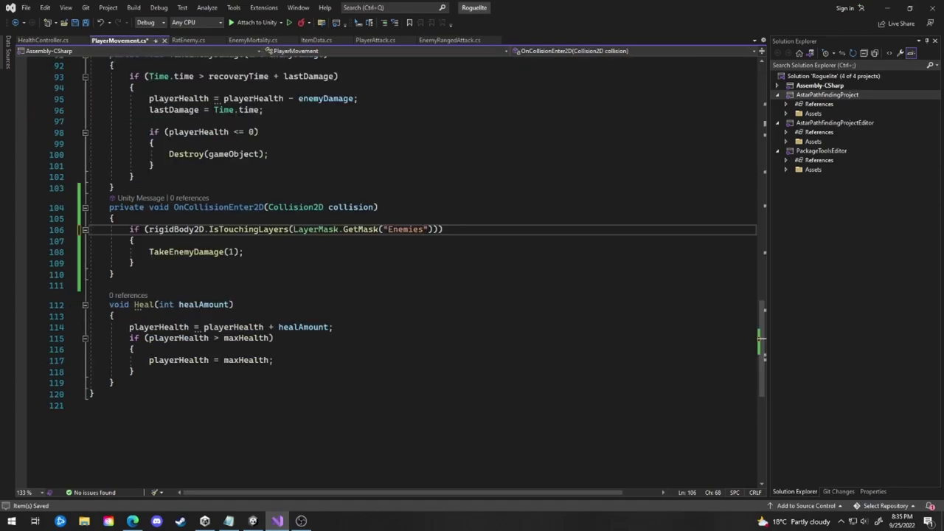
scroll(391, 272, "up", 4)
left_click_drag(115, 320, 115, 199)
left_click(281, 231)
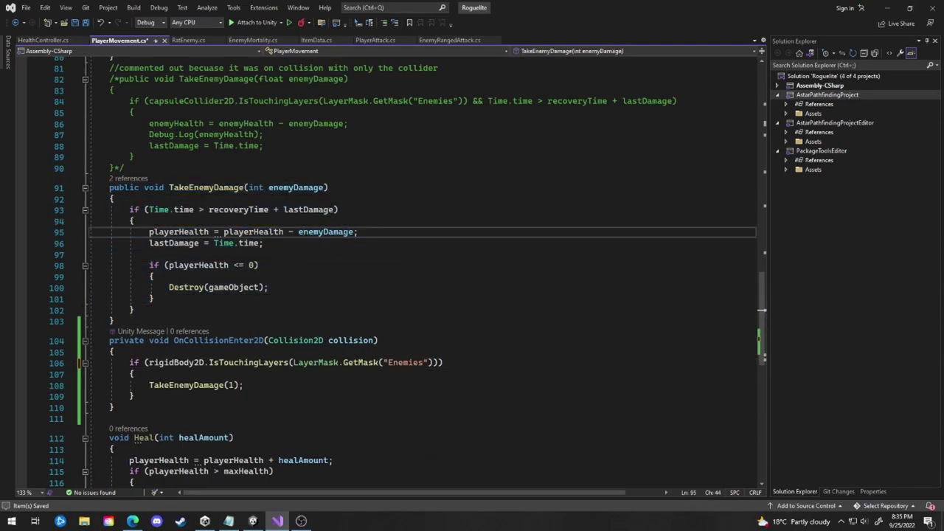
left_click_drag(298, 232, 353, 232)
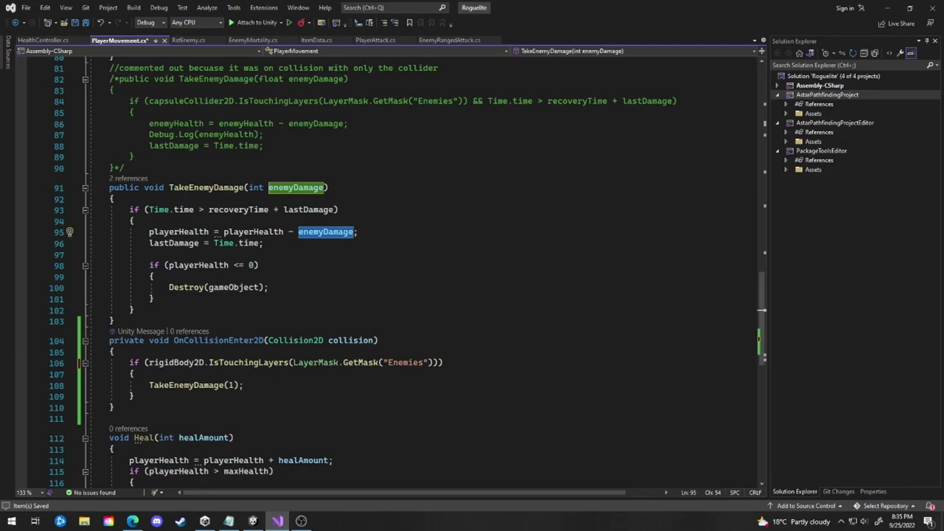
left_click(149, 255)
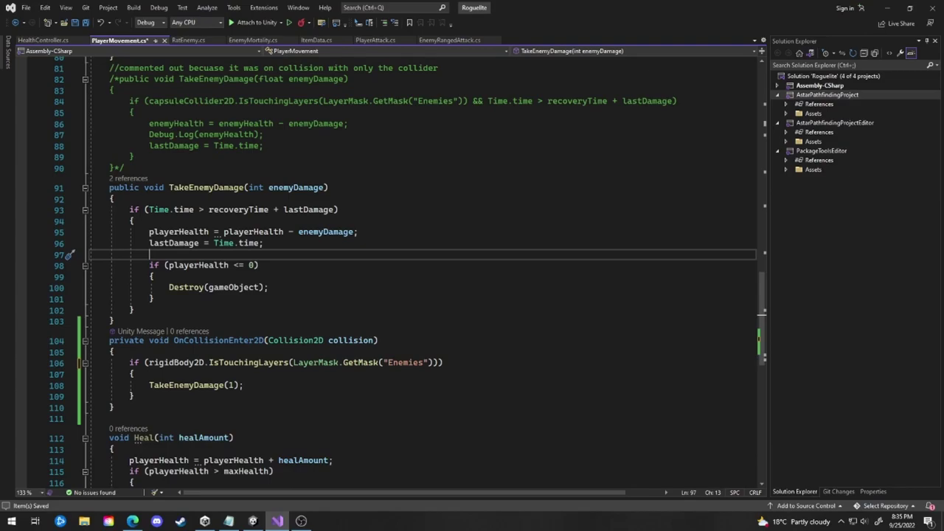
scroll(420, 265, "down", 2)
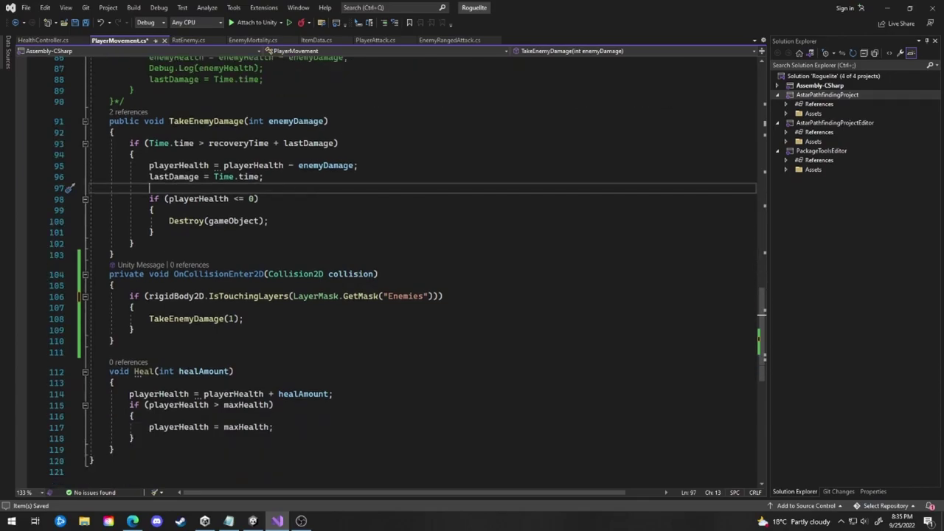
- Review the OnCollisionEnter2D method and its TakeEnemyDamage(1) call, and save PlayerMovement.cs
left_click_drag(114, 341, 104, 274)
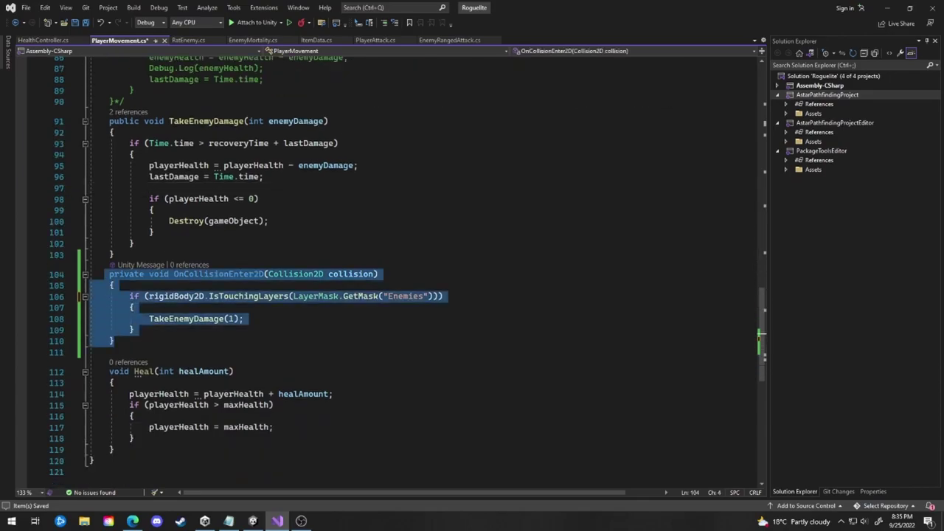
left_click(135, 308)
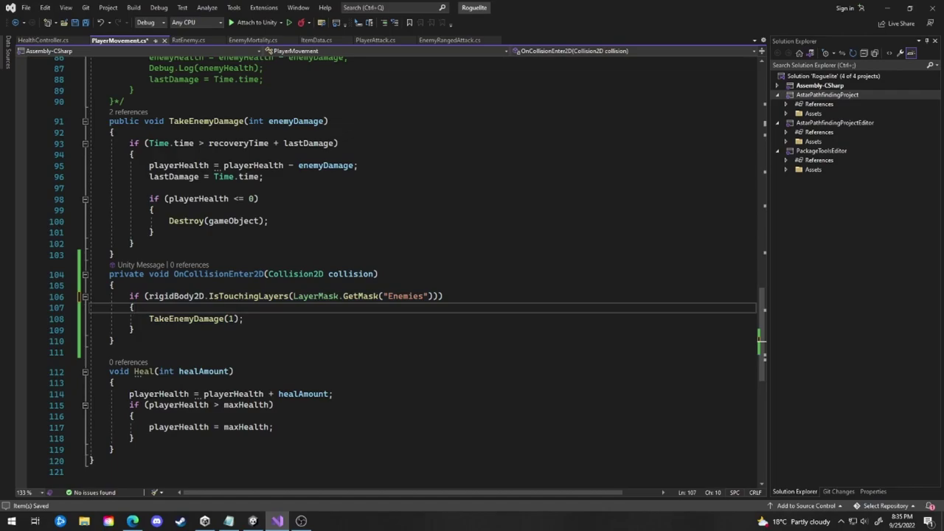
left_click_drag(243, 318, 149, 318)
left_click(244, 318)
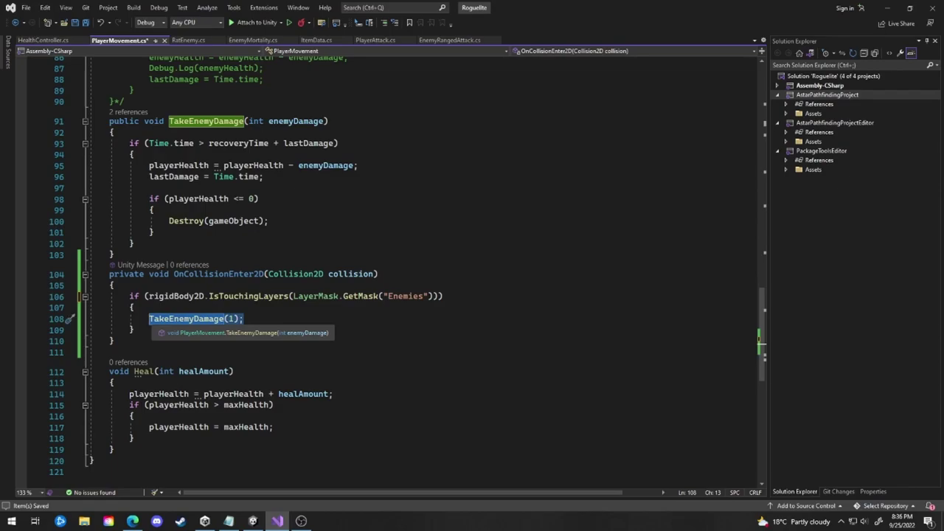
left_click(245, 318)
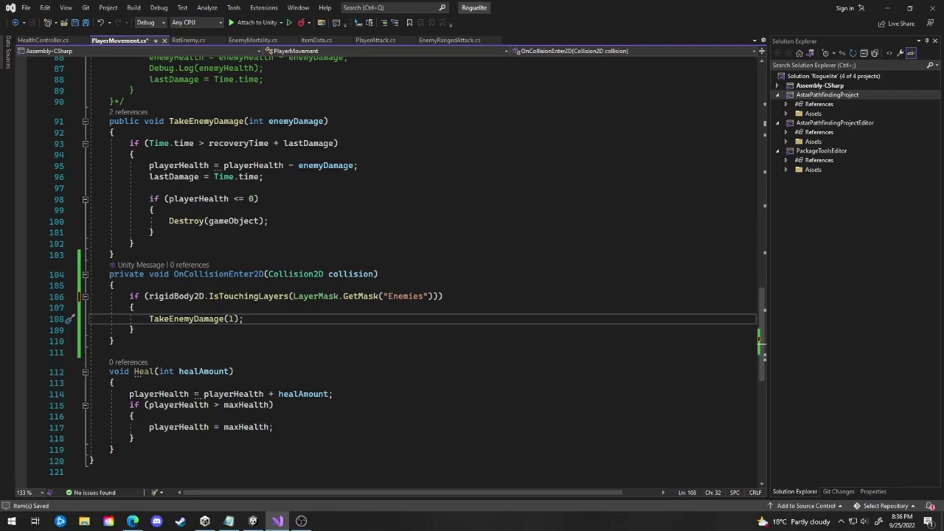
mouse_move(253, 521)
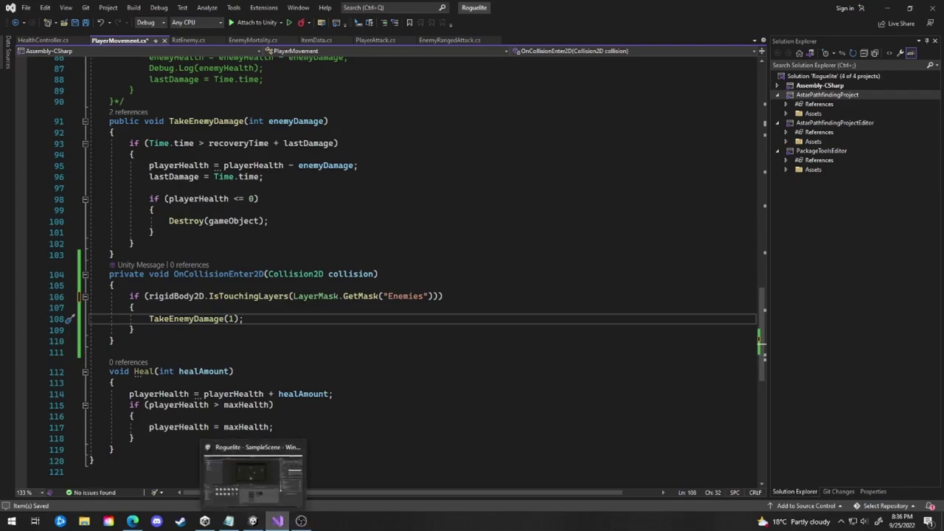
left_click(398, 307)
key("ctrl+s")
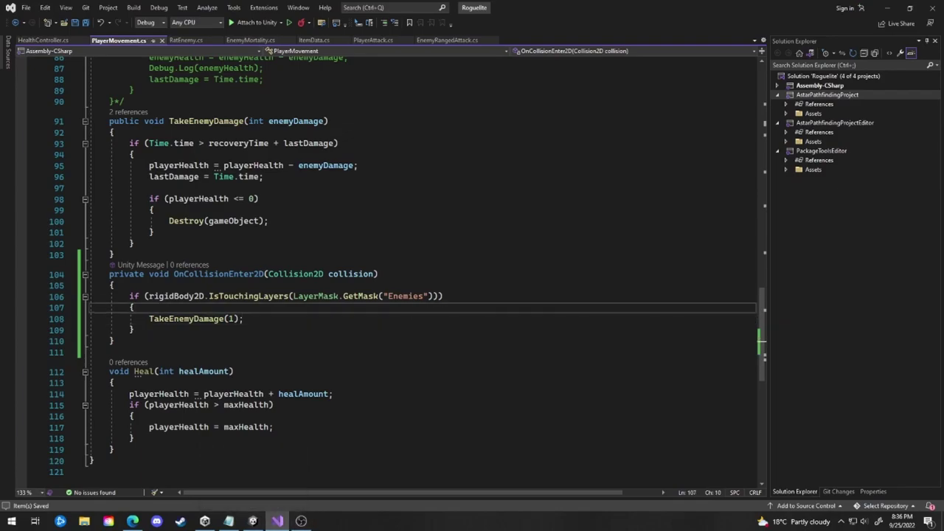
- Examine the LayerMask.GetMask("Enemies") condition and the signature of OnCollisionEnter2D
left_click_drag(389, 297, 424, 297)
left_click(404, 319)
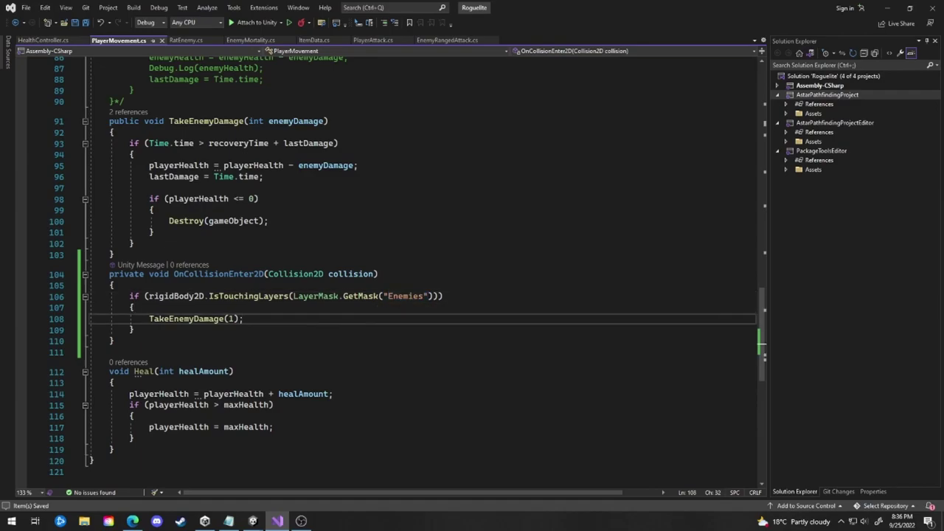
left_click_drag(294, 295, 408, 296)
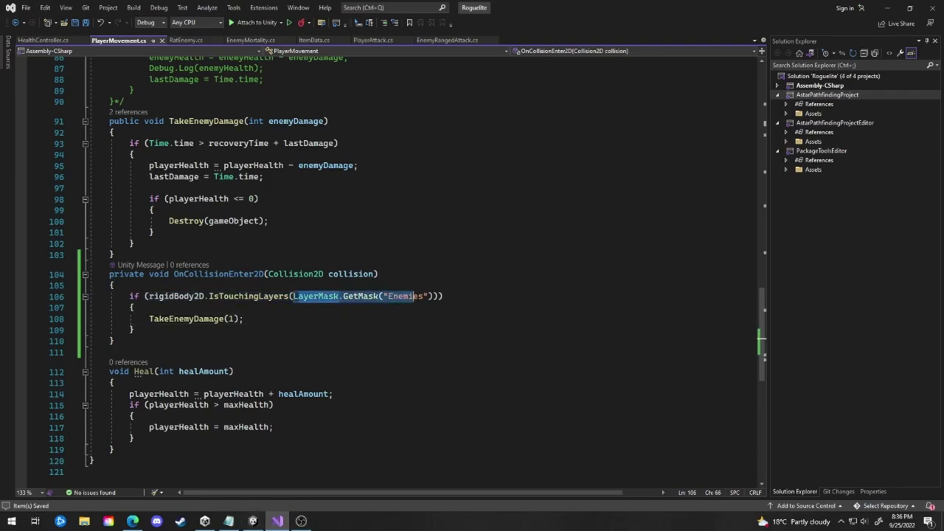
left_click_drag(189, 274, 294, 273)
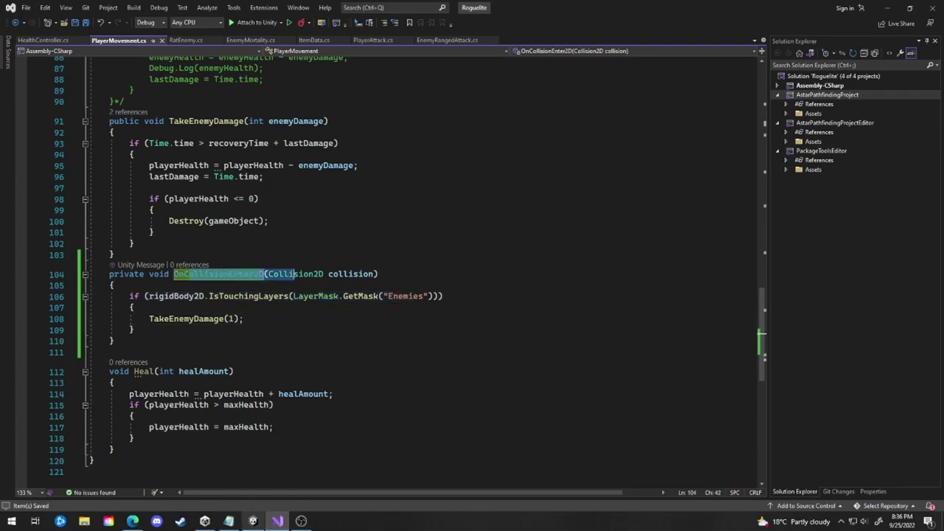
- Switch to Unity, run the game and steer the cat close to the rats to test contact damage
left_click(253, 520)
left_click(455, 28)
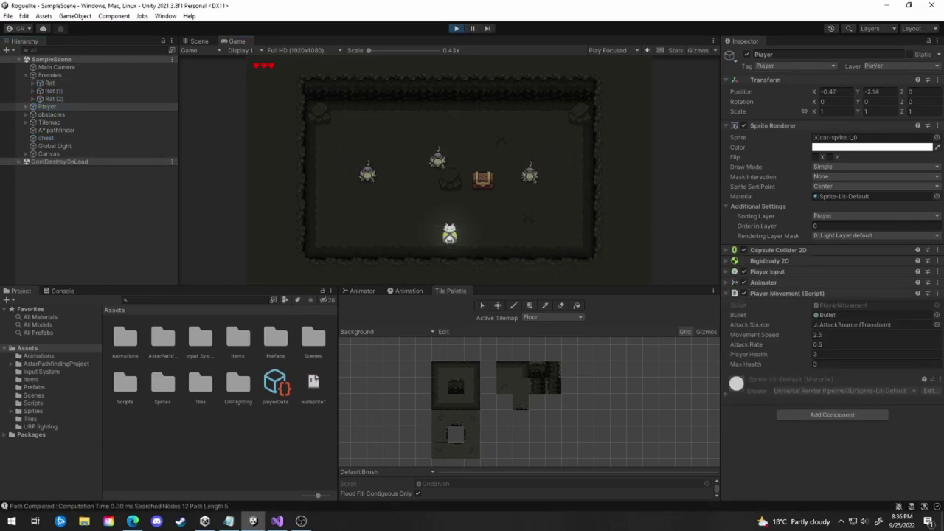
key("d")
key("w")
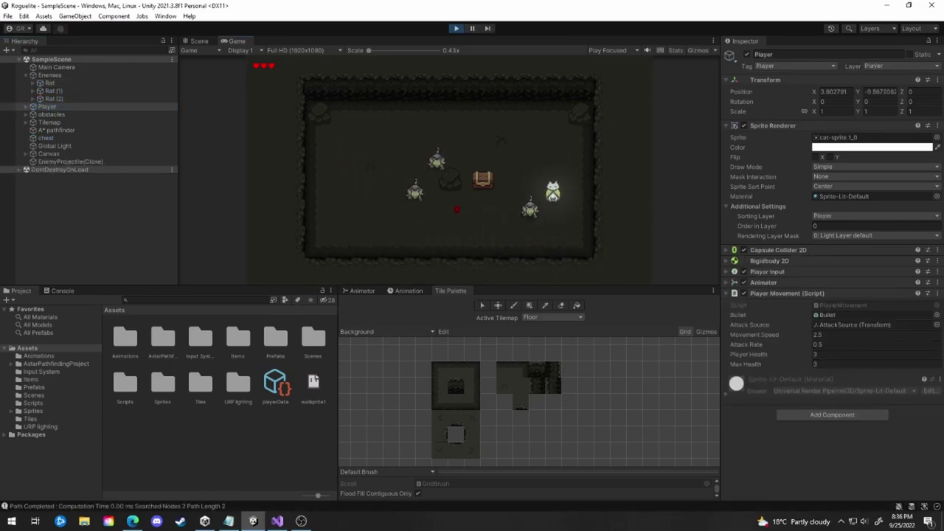
key("a")
key("d")
key("w")
key("a")
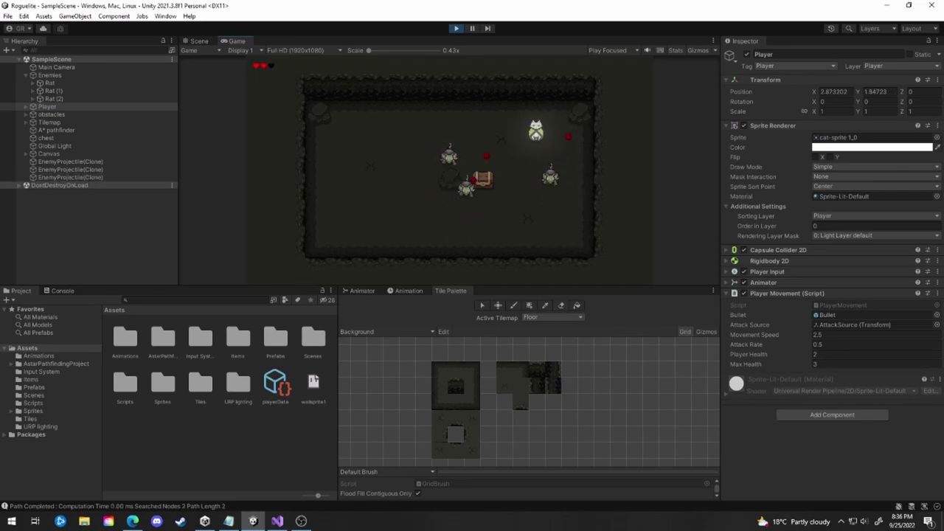
key("d")
key("s")
key("s")
key("d")
key("a")
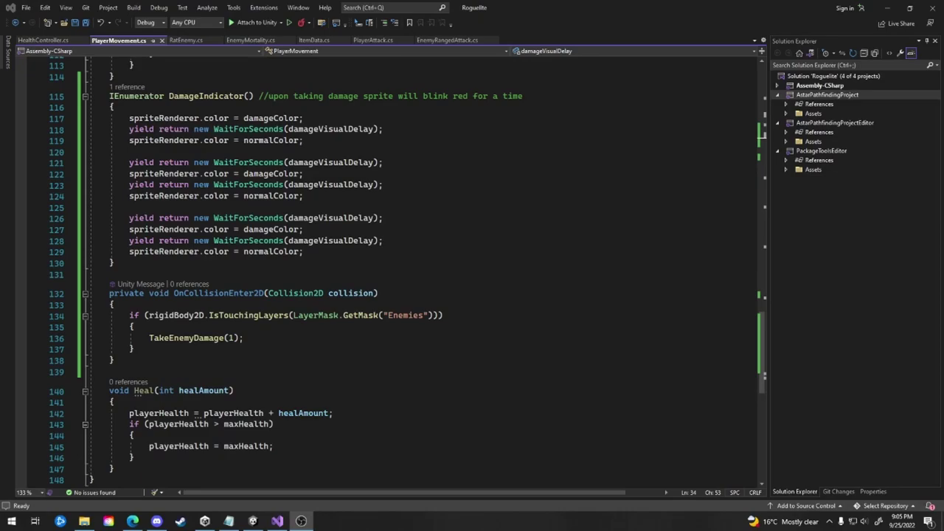
- Examine the DamageIndicator coroutine in EnemyMortality.cs and the sprite damage indication variables in PlayerMovement.cs
left_click(249, 40)
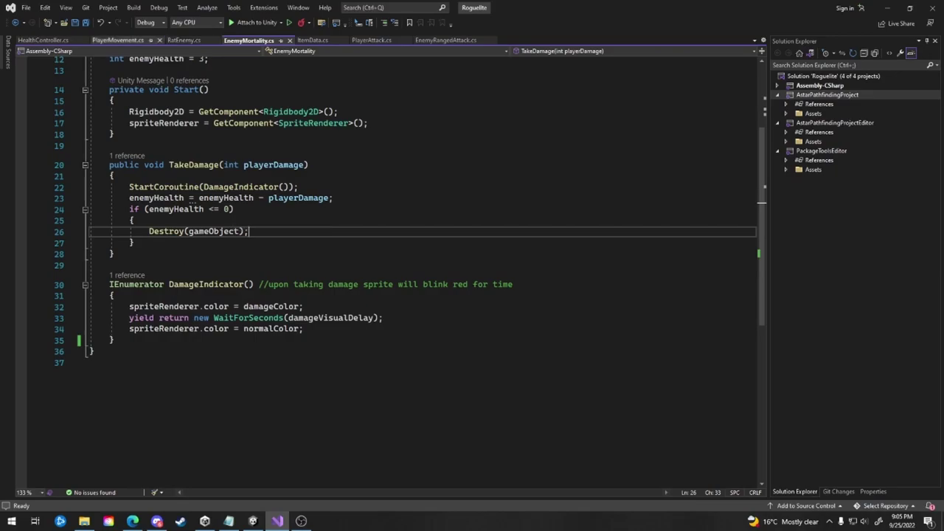
left_click(118, 40)
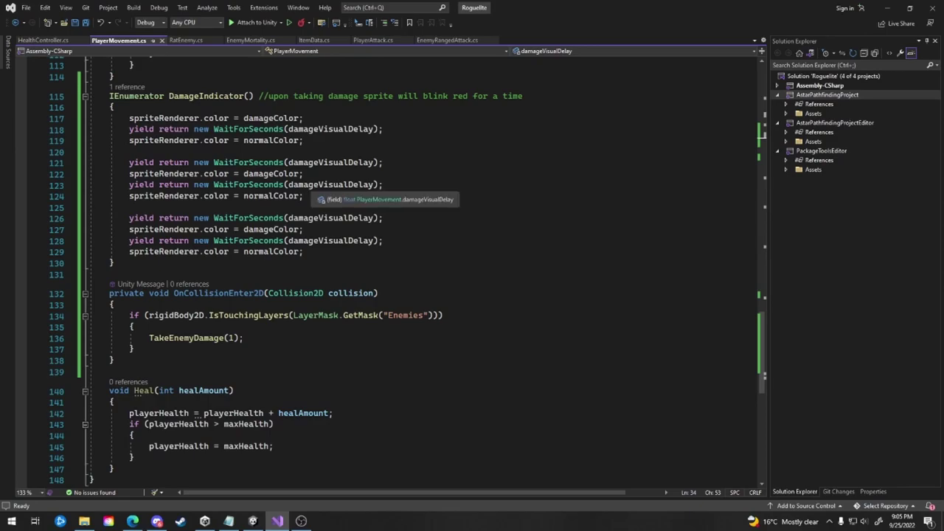
scroll(407, 270, "up", 20)
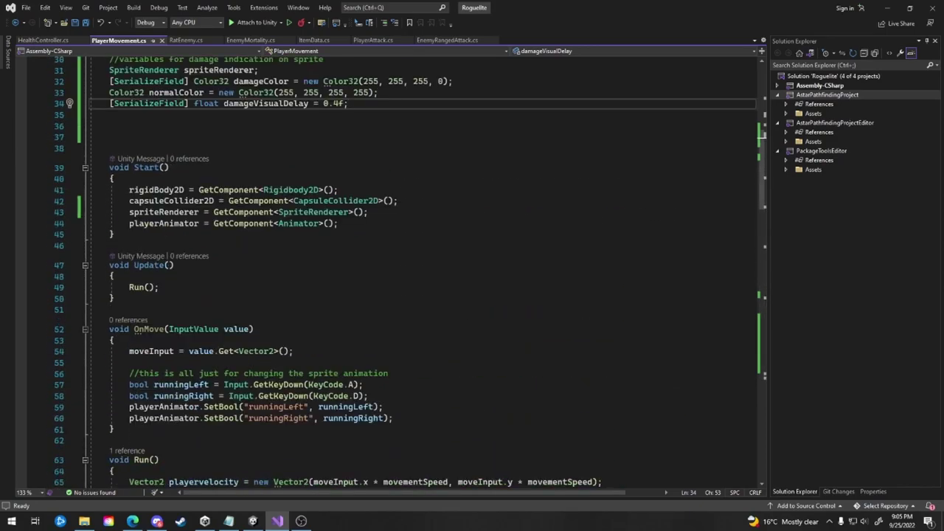
scroll(424, 265, "up", 3)
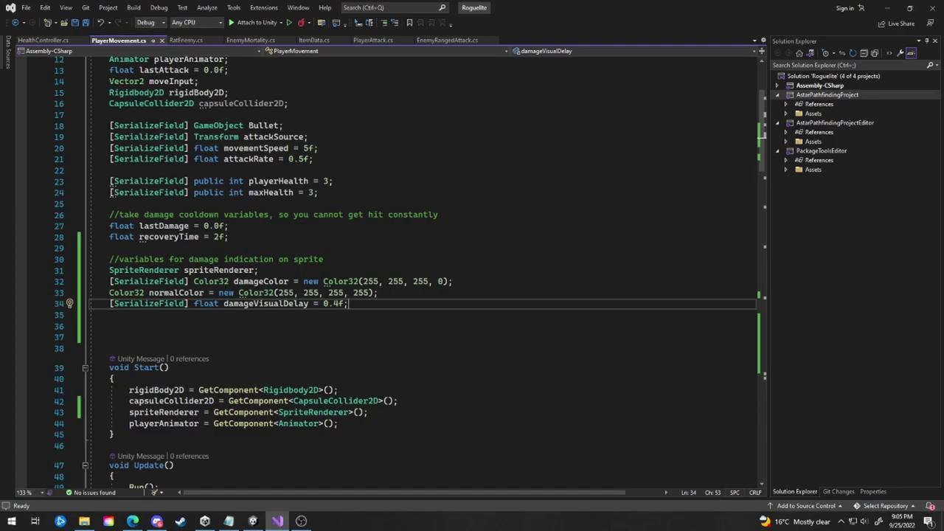
left_click_drag(110, 259, 323, 259)
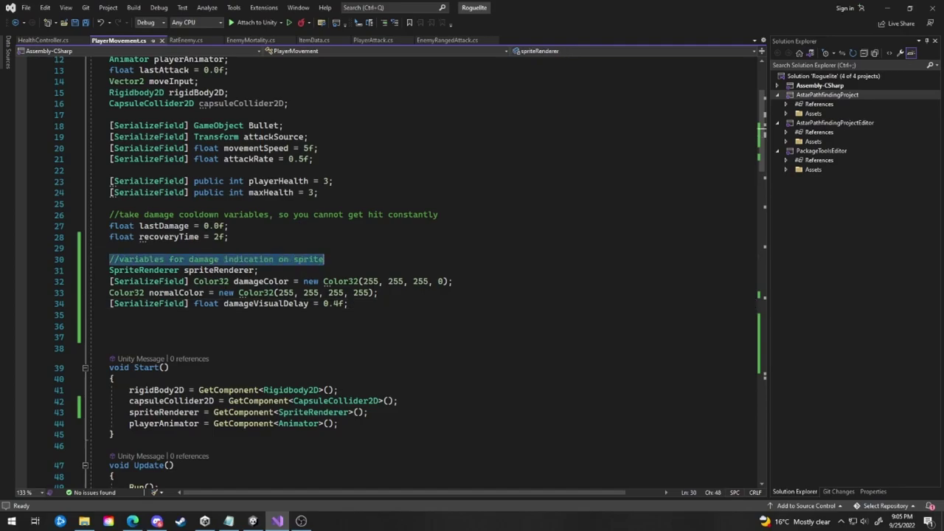
- Examine the spriteRenderer, damageColor, normalColor and damageVisualDelay variable declarations in PlayerMovement.cs
left_click_drag(109, 270, 249, 270)
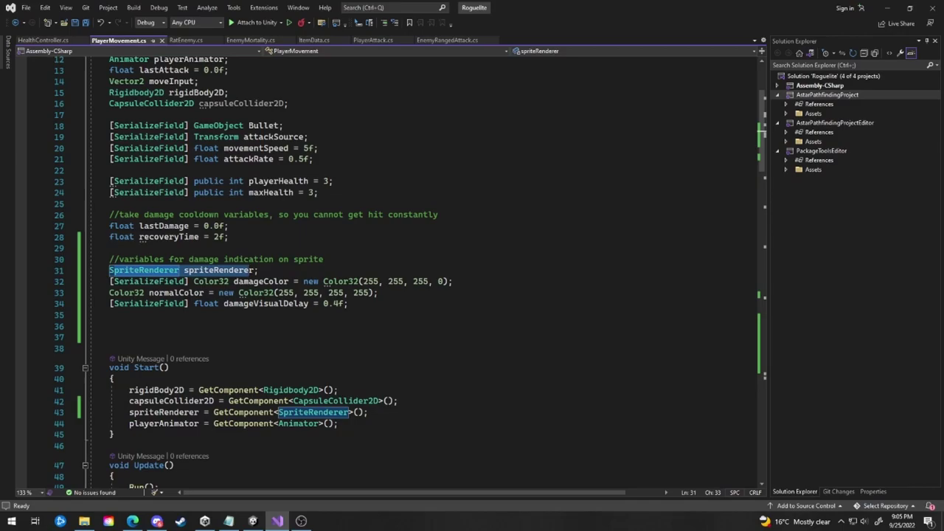
left_click_drag(109, 281, 379, 293)
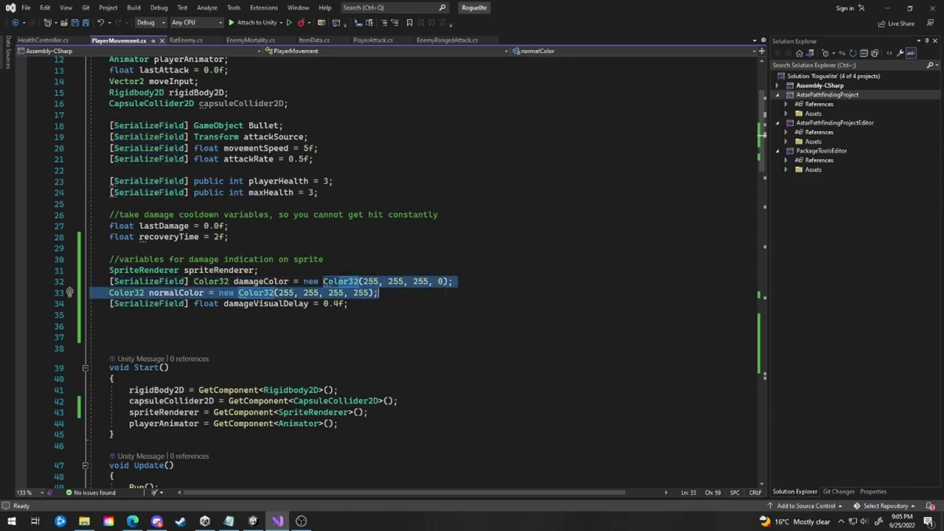
left_click(308, 292)
left_click_drag(189, 293, 379, 292)
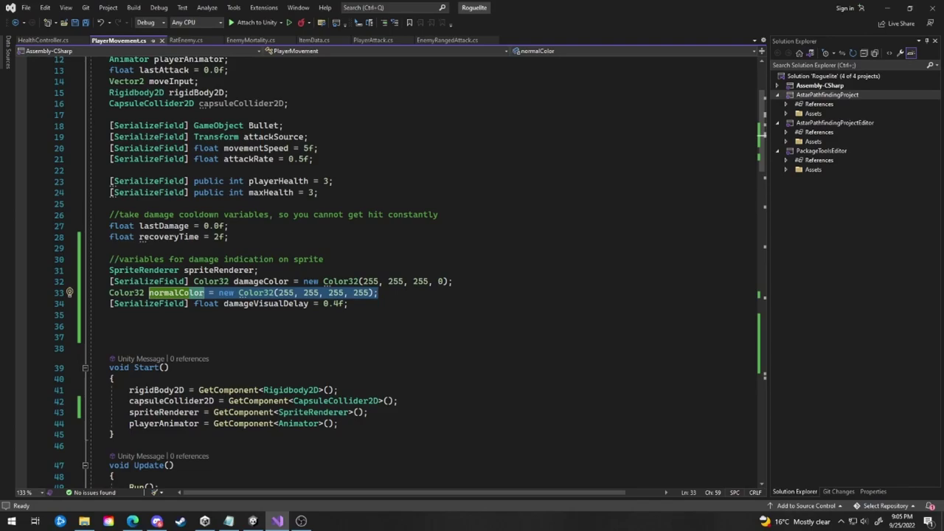
left_click_drag(234, 281, 445, 281)
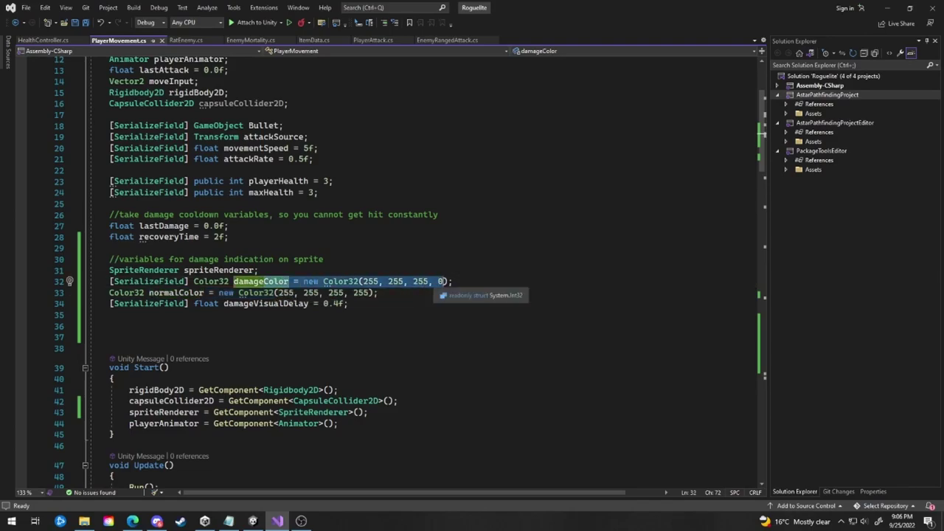
left_click(339, 282)
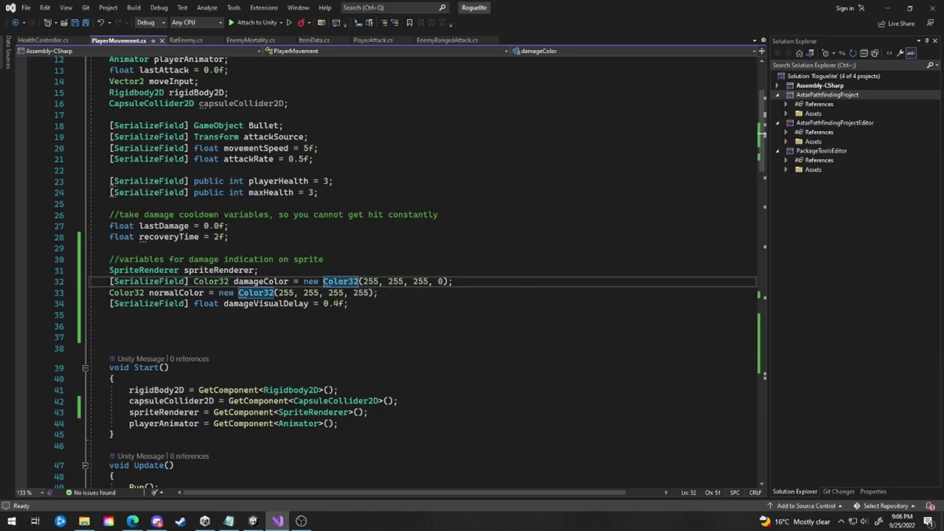
left_click(264, 281)
left_click_drag(349, 304, 264, 303)
left_click(369, 293)
- Examine the TakeEnemyDamage method, including its recovery time condition, StartCoroutine(DamageIndicator()) call and playerHealth subtraction
left_click_drag(762, 133, 762, 323)
scroll(406, 273, "up", 3)
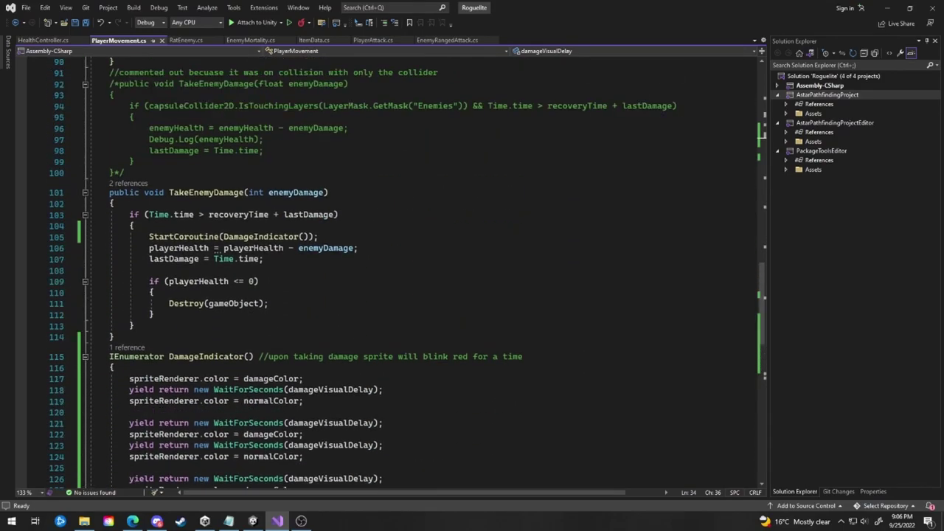
left_click_drag(107, 192, 329, 192)
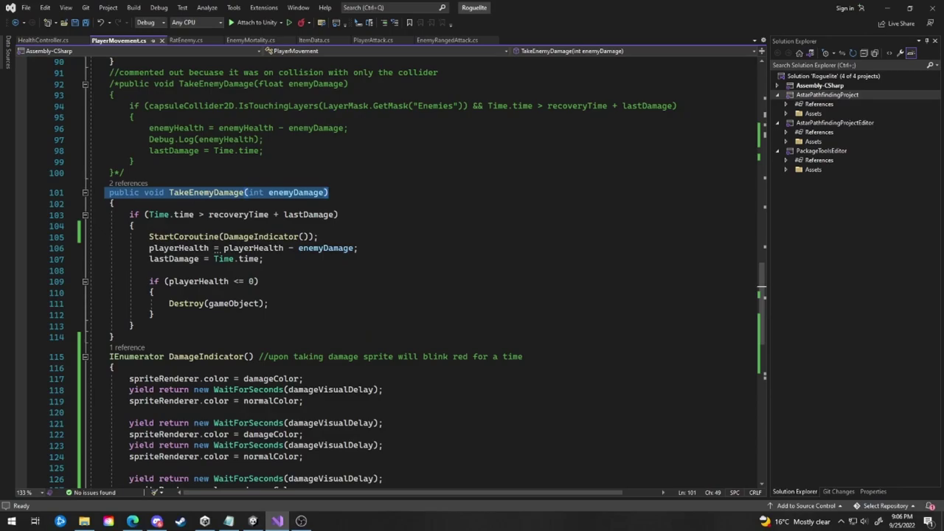
left_click(294, 215)
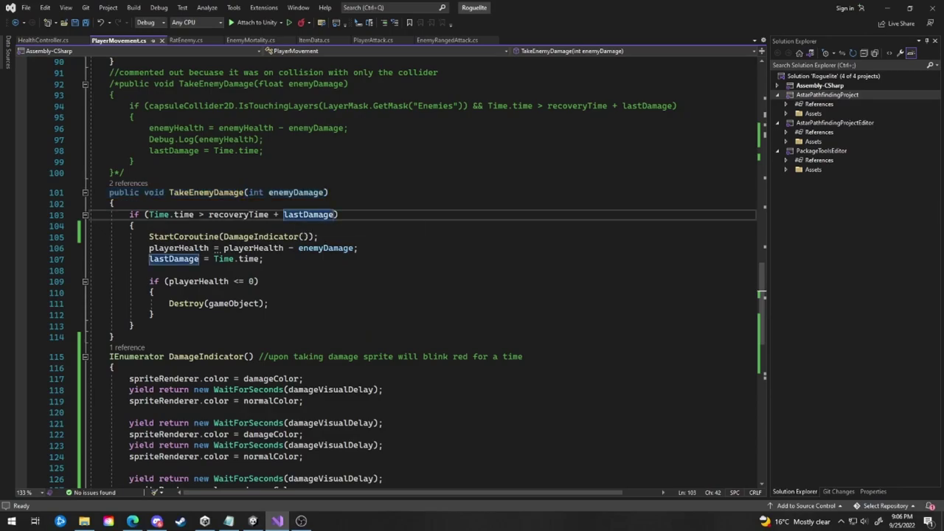
left_click_drag(318, 236, 154, 236)
key("Up")
key("Up")
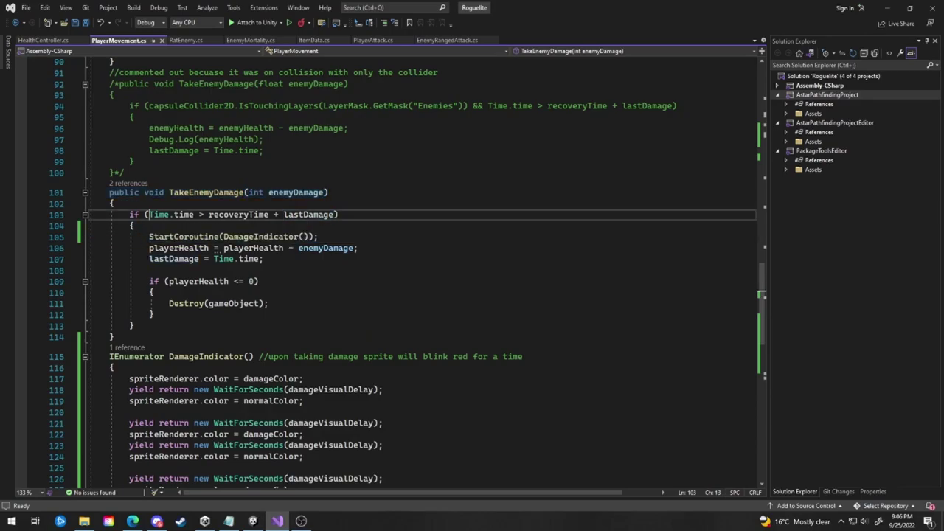
key("Down")
key("Down")
key("Down")
key("Home")
key("shift+End")
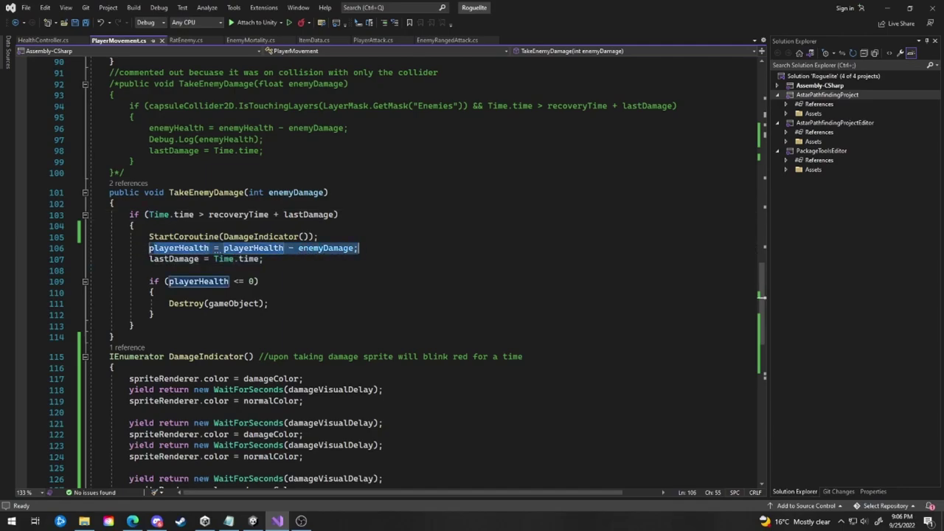
key("End")
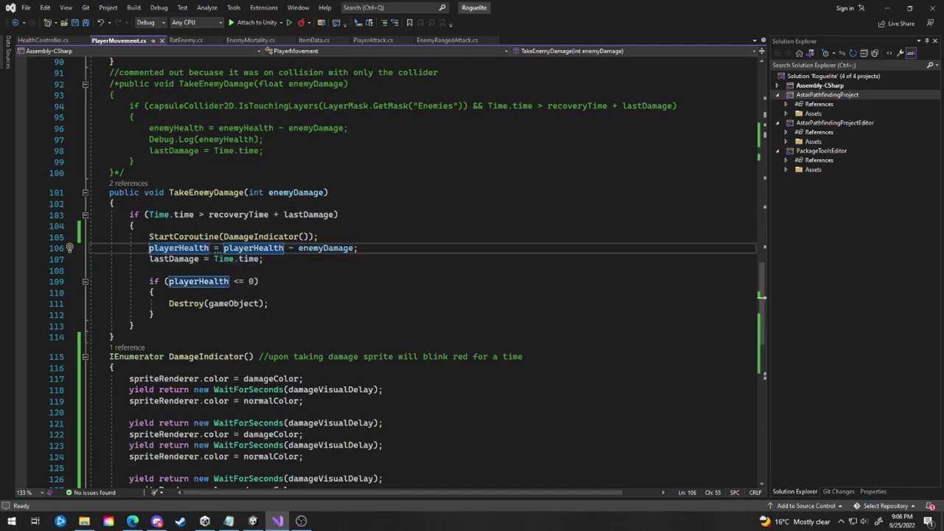
- Examine the DamageIndicator coroutine's alternation of damageColor and normalColor with its WaitForSeconds delays
scroll(420, 273, "down", 6)
left_click_drag(109, 156, 258, 157)
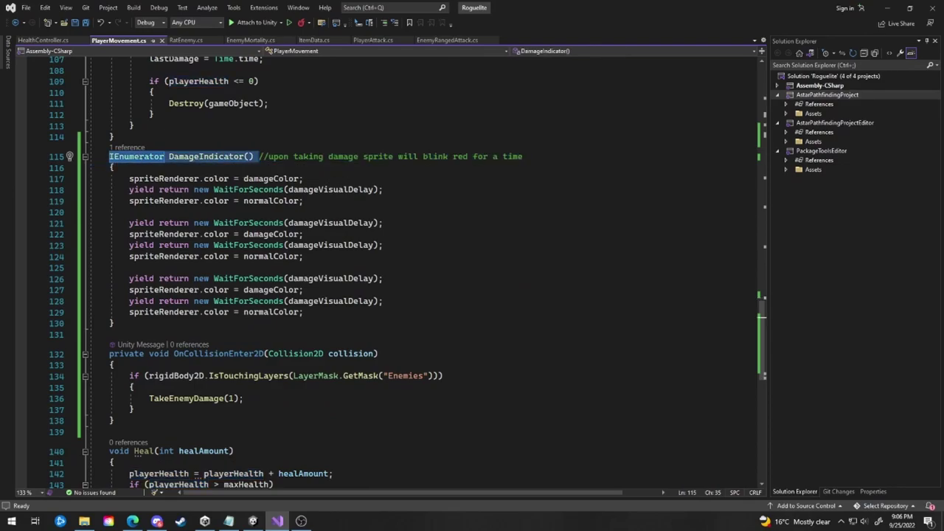
left_click(193, 178)
left_click_drag(130, 179, 304, 201)
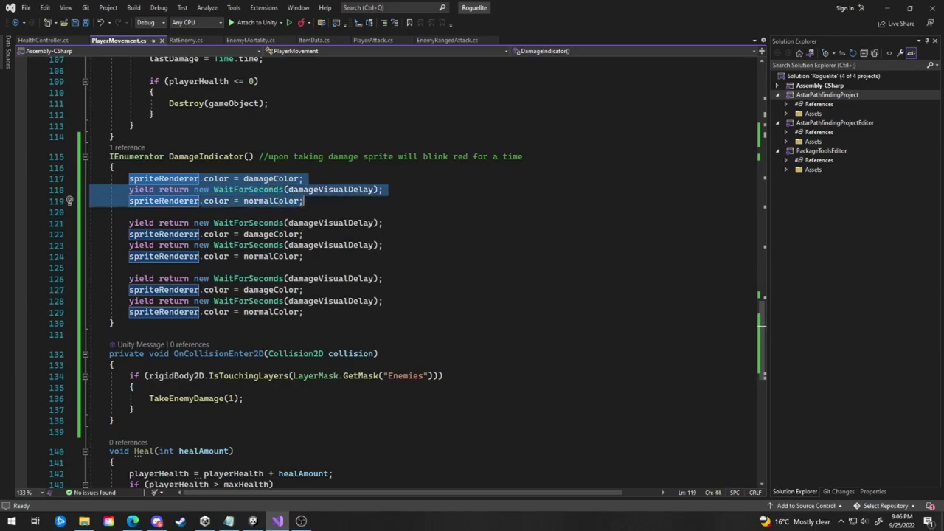
left_click(289, 222)
left_click_drag(129, 179, 304, 312)
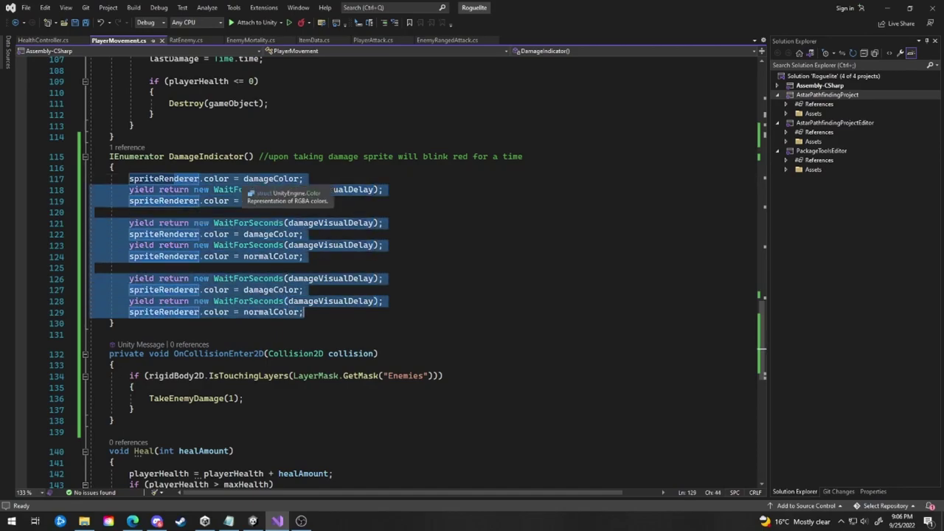
left_click_drag(243, 178, 303, 178)
left_click_drag(239, 200, 304, 200)
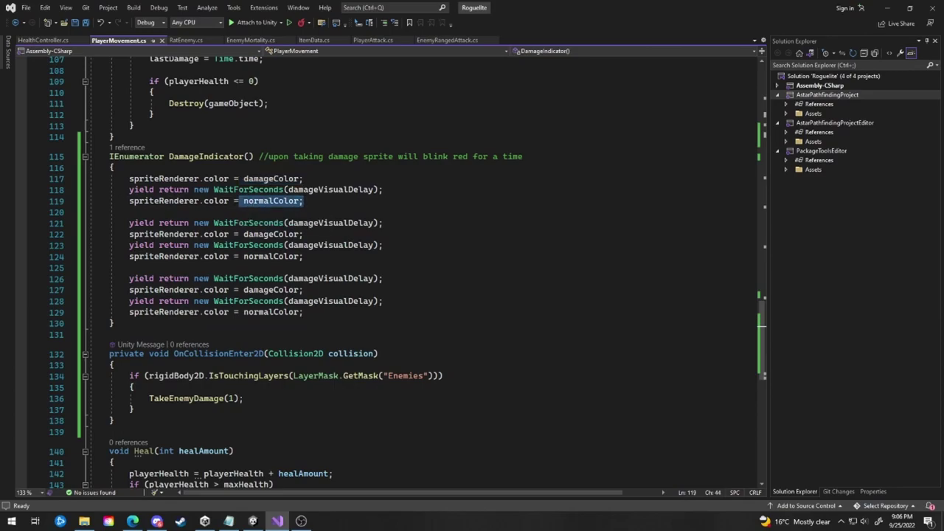
left_click_drag(244, 234, 304, 234)
left_click_drag(254, 256, 304, 257)
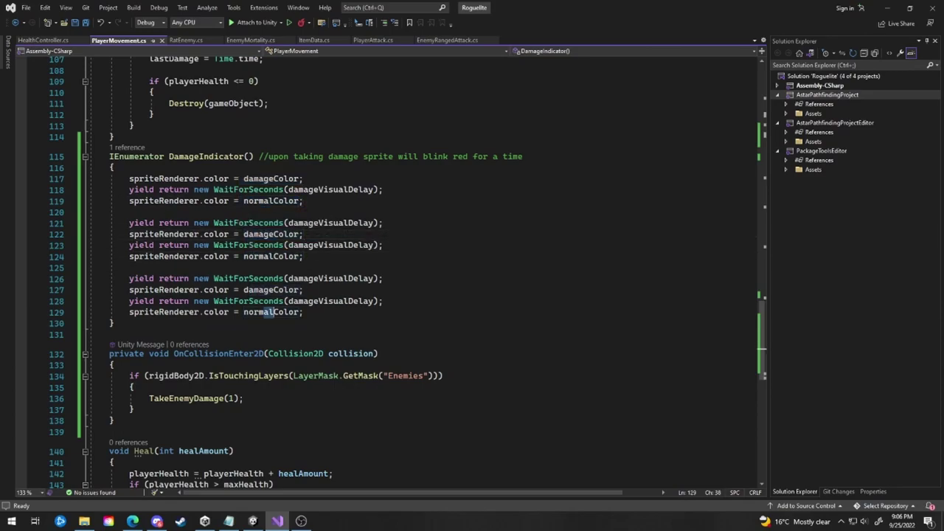
left_click_drag(303, 312, 125, 189)
left_click(223, 189)
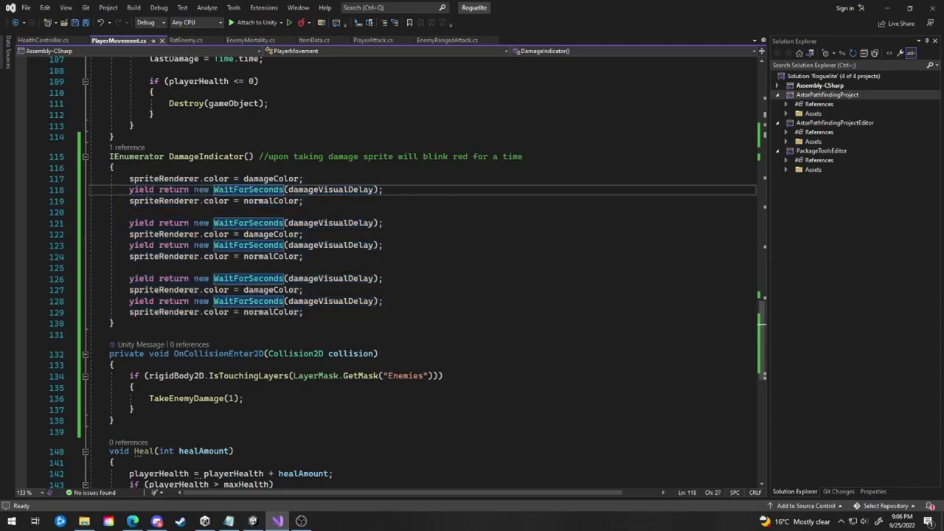
- Review how TakeEnemyDamage sets lastDamage and compares Time.time against recoveryTime plus lastDamage
scroll(215, 190, "up", 5)
scroll(215, 199, "down", 5)
scroll(216, 214, "up", 5)
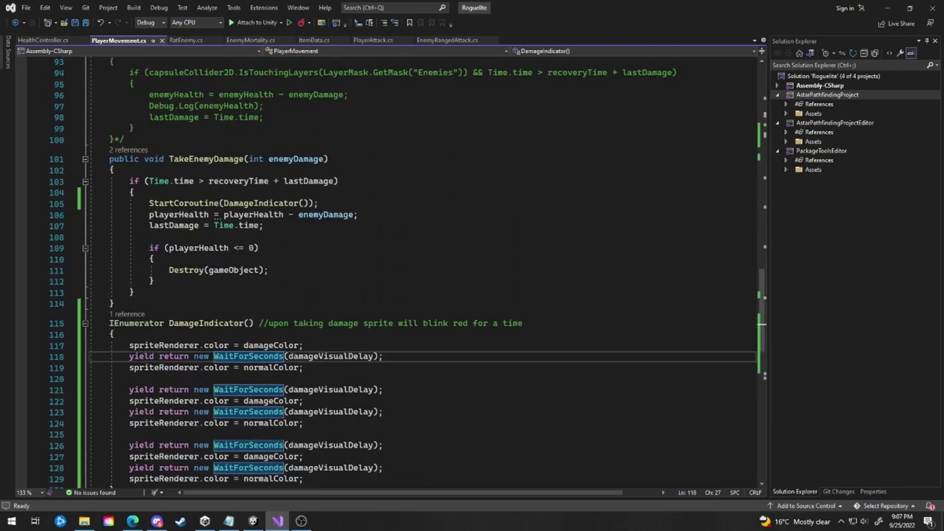
left_click_drag(148, 225, 264, 224)
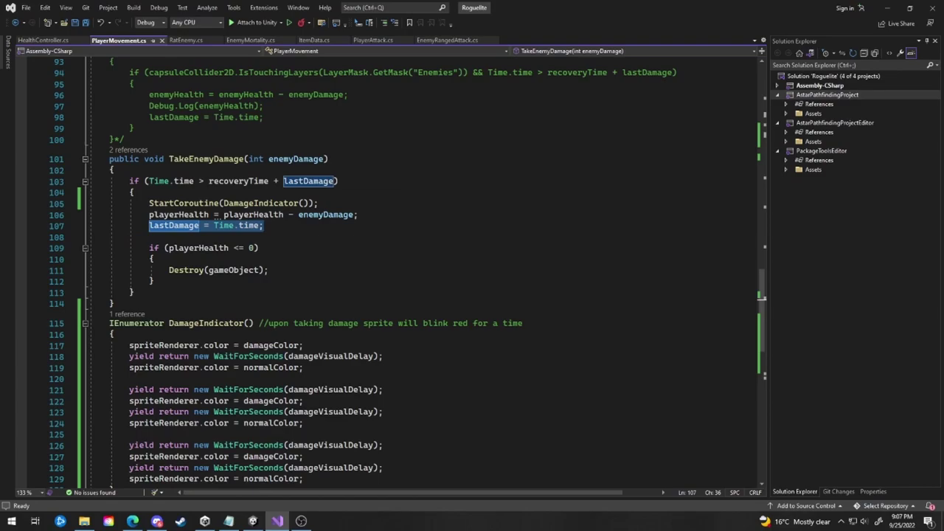
left_click(254, 181)
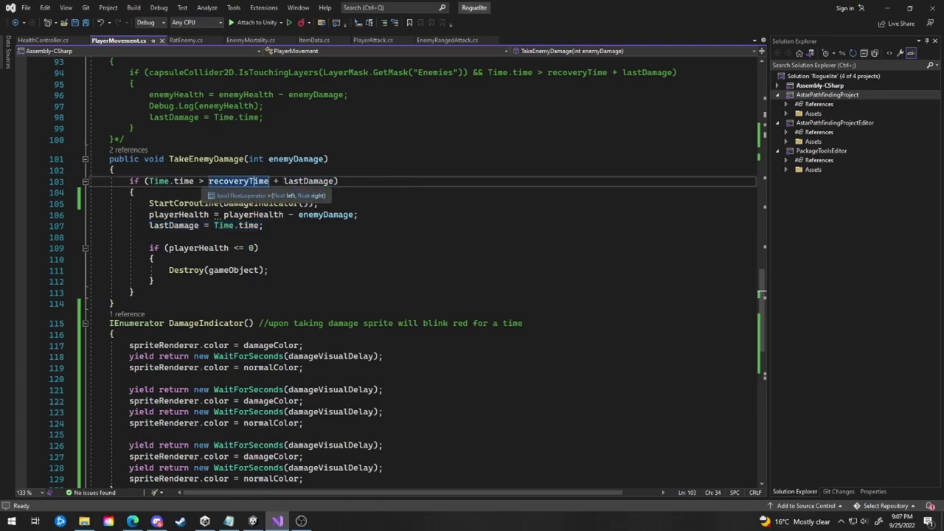
left_click(193, 182)
left_click_drag(208, 182, 270, 181)
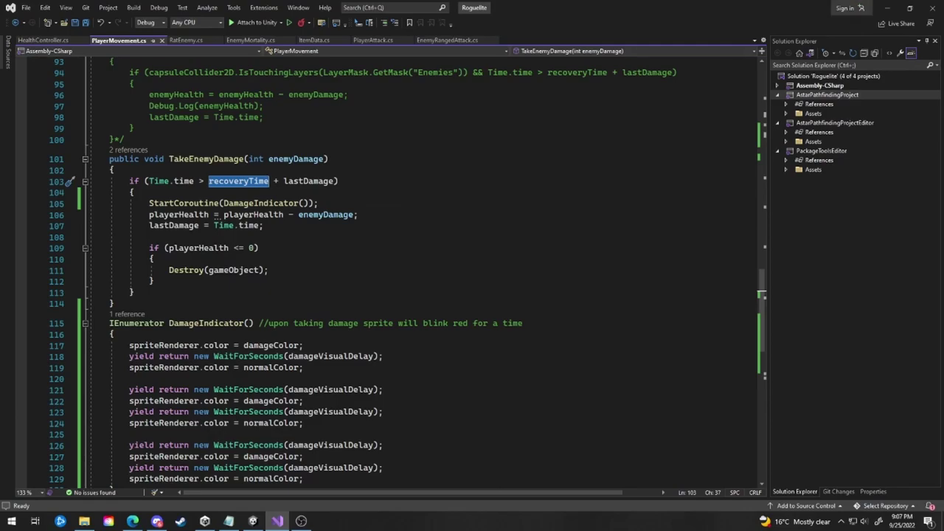
- Switch to Unity, run the game and steer the cat around the rats to test damage blinking and heart loss
left_click(886, 8)
left_click(253, 521)
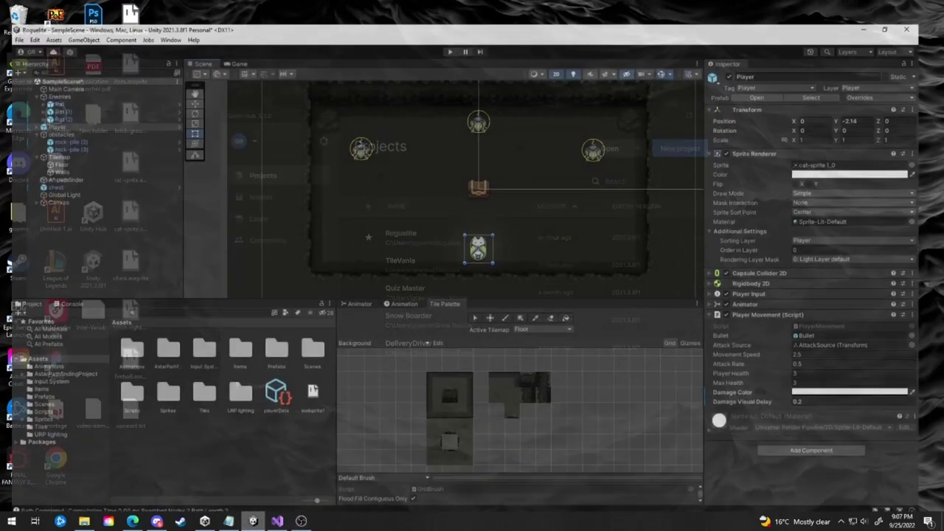
left_click(456, 28)
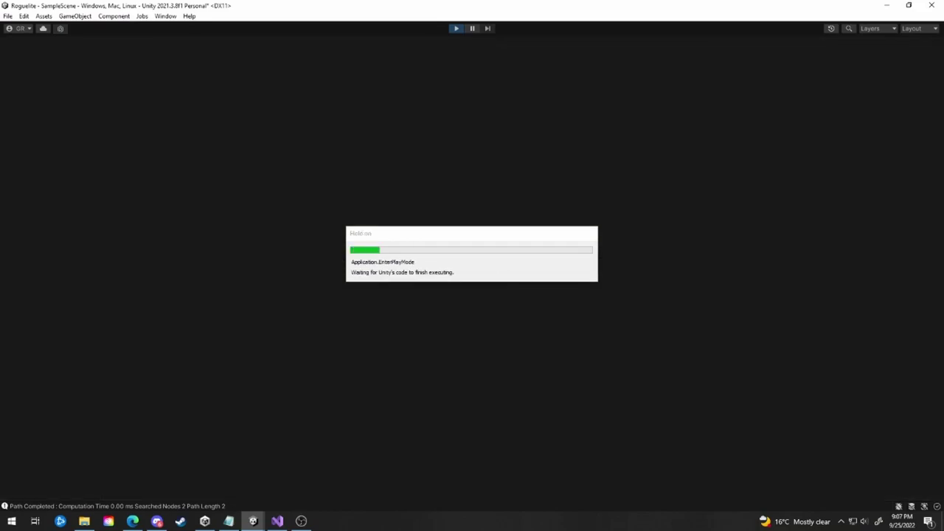
key("a")
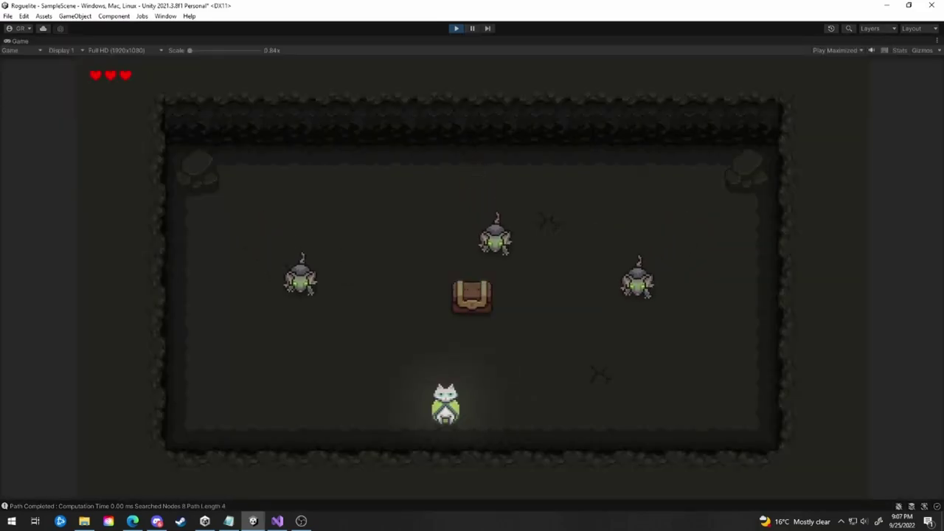
key("w")
key("a")
key("s")
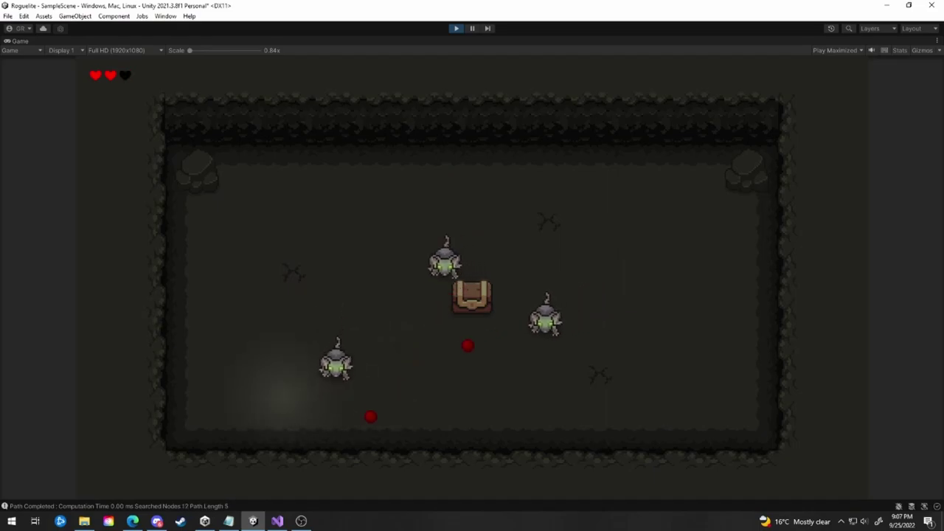
key("w")
key("w")
key("d")
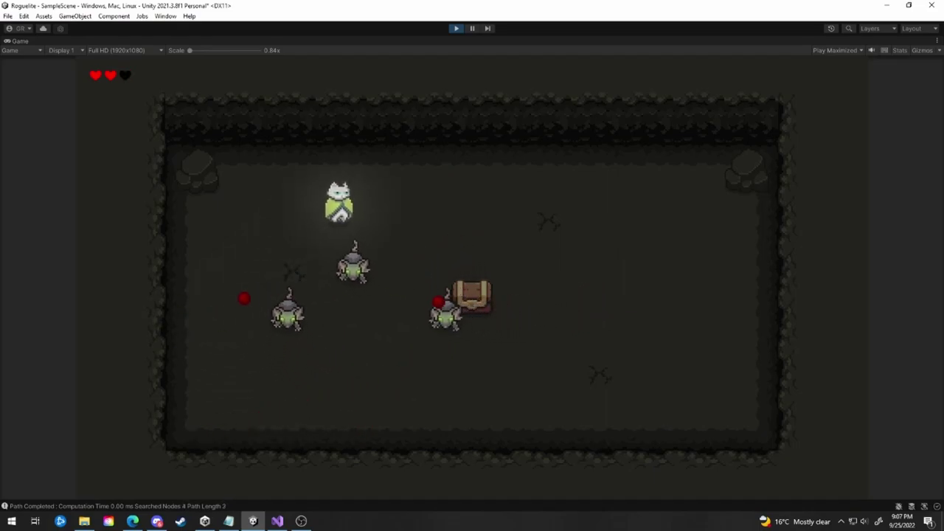
key("w")
key("d")
key("s")
key("d")
key("d")
key("s")
key("s")
key("a")
key("a")
key("w")
key("w")
key("d")
key("d")
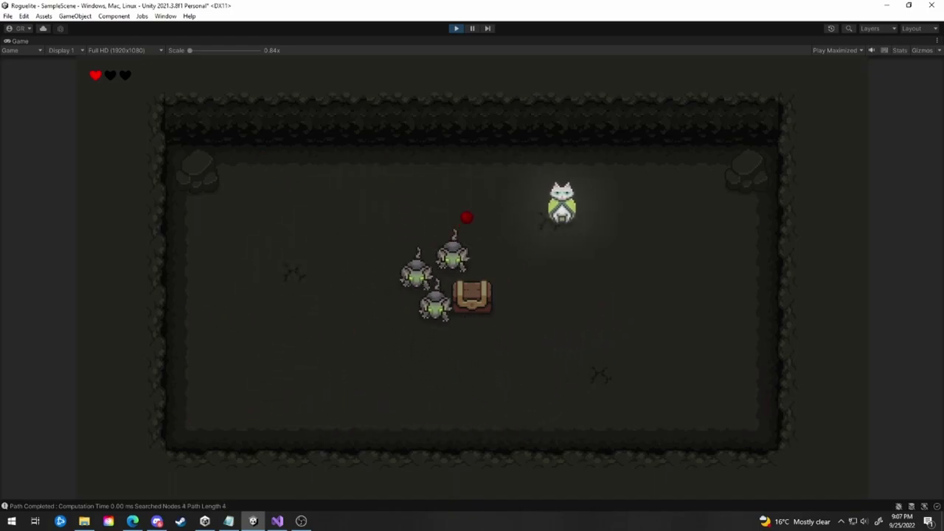
- Steer the cat around the room and the chest to dodge the chasing rats and their red projectiles in the running game
key("d")
key("s")
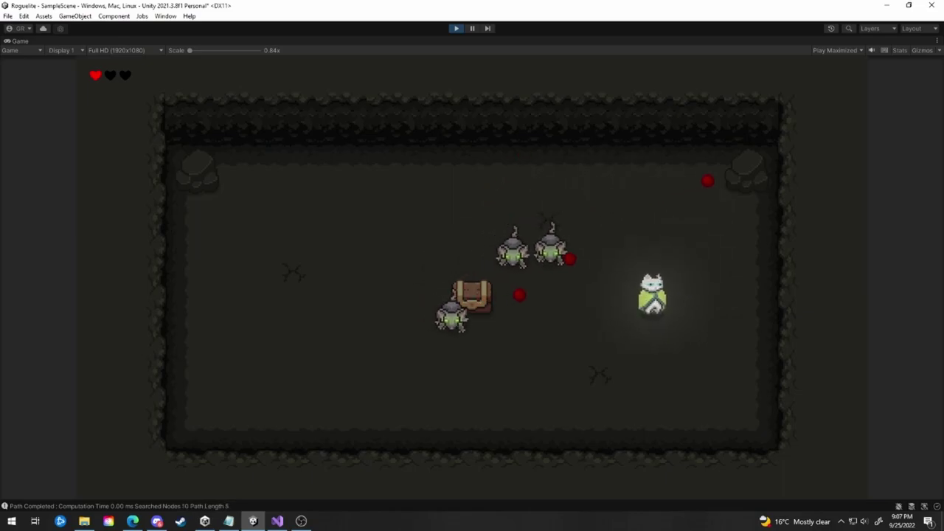
key("d")
key("w")
key("a")
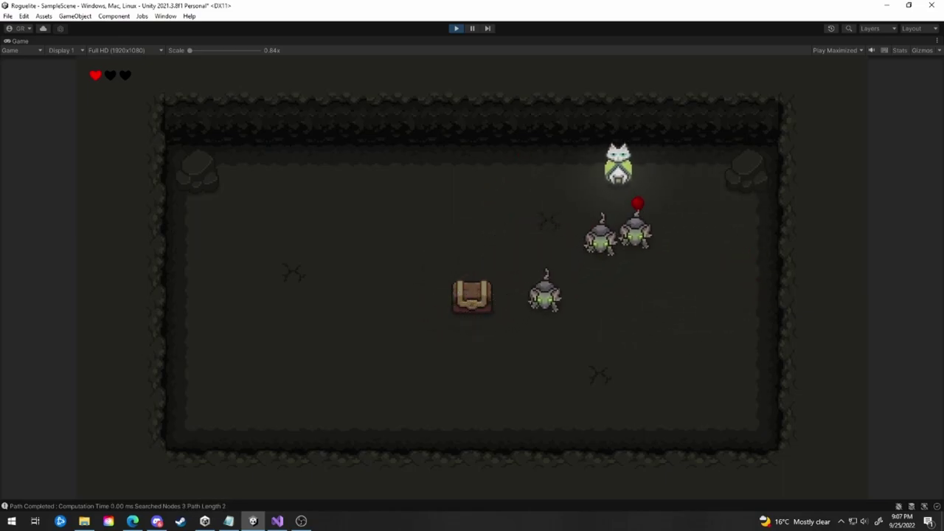
key("a")
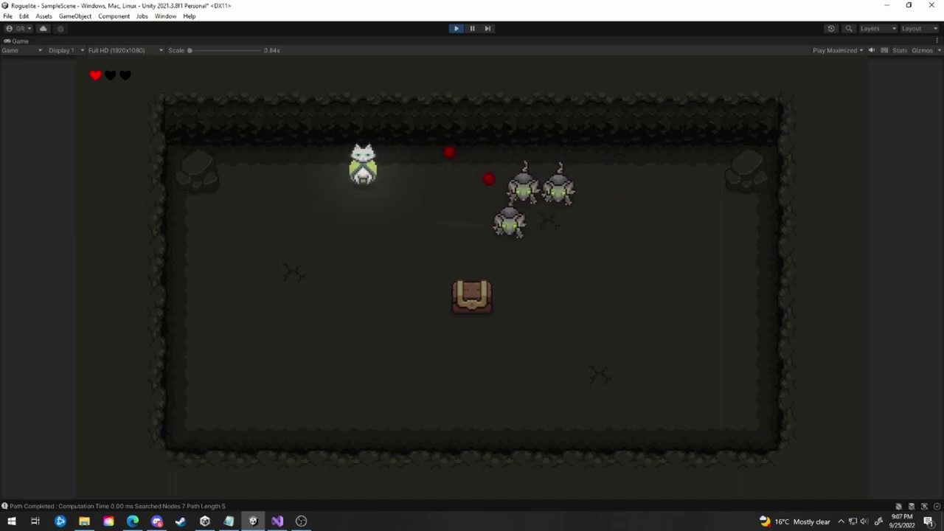
key("s")
key("d")
key("s")
key("d")
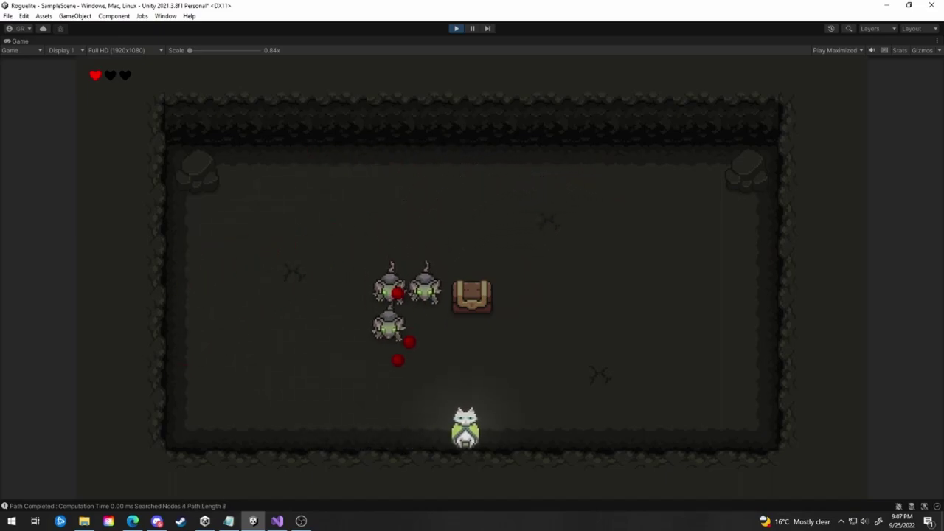
key("w")
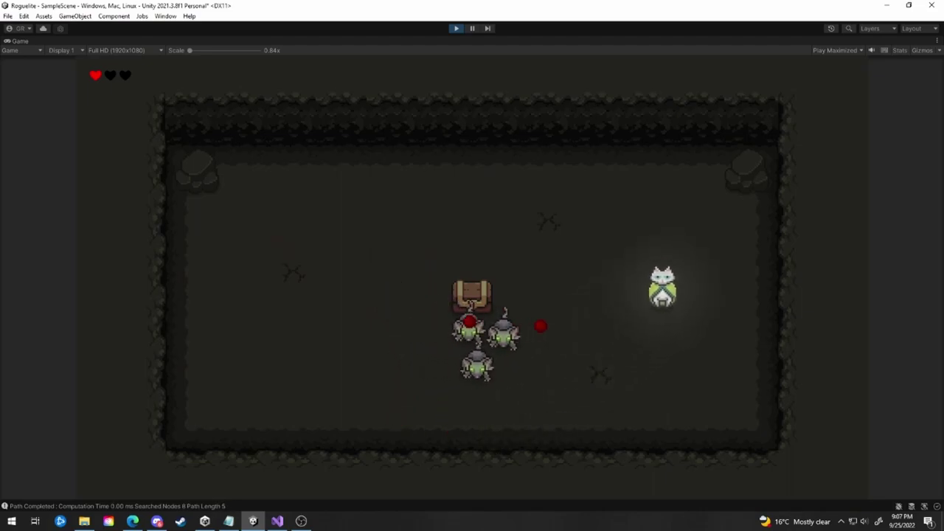
key("a")
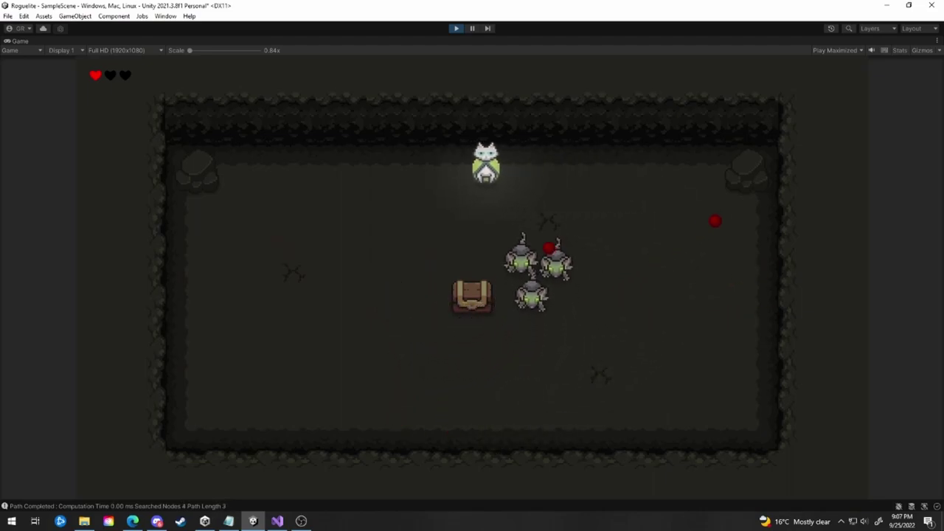
key("s")
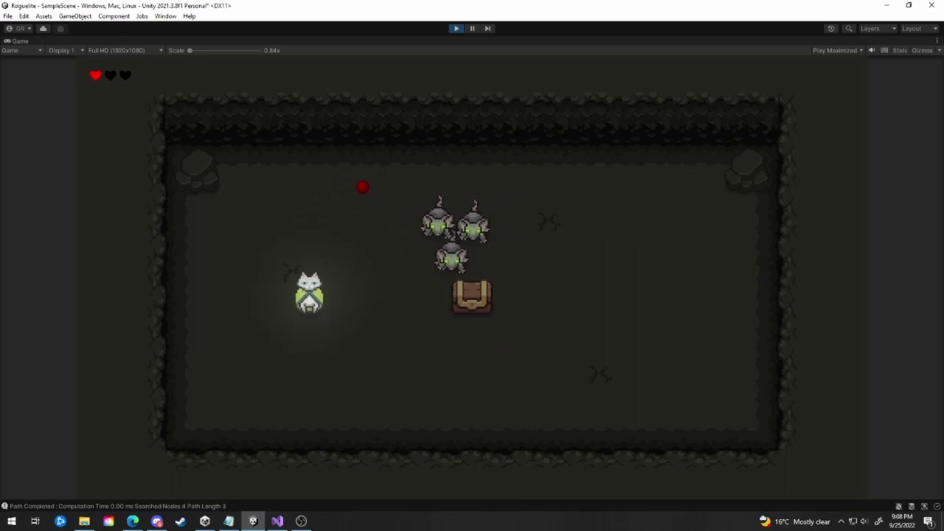
key("d")
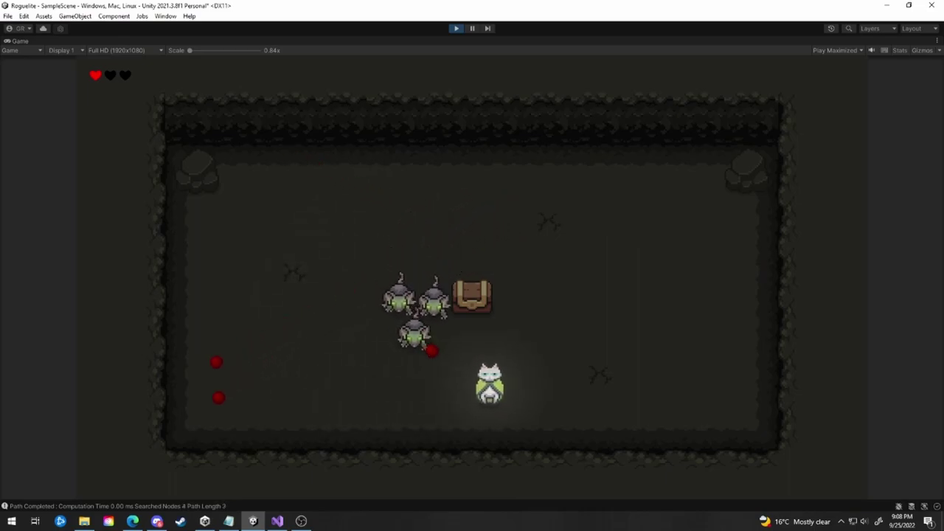
key("w")
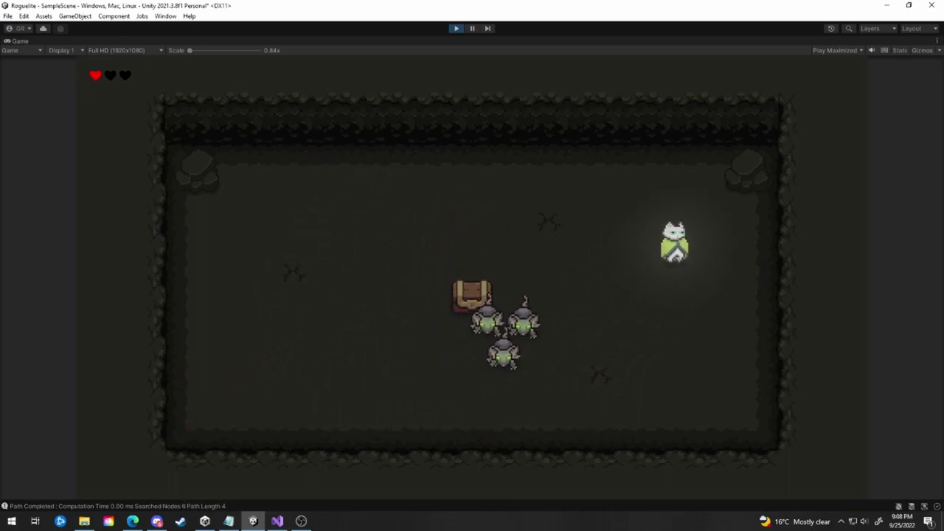
key("s")
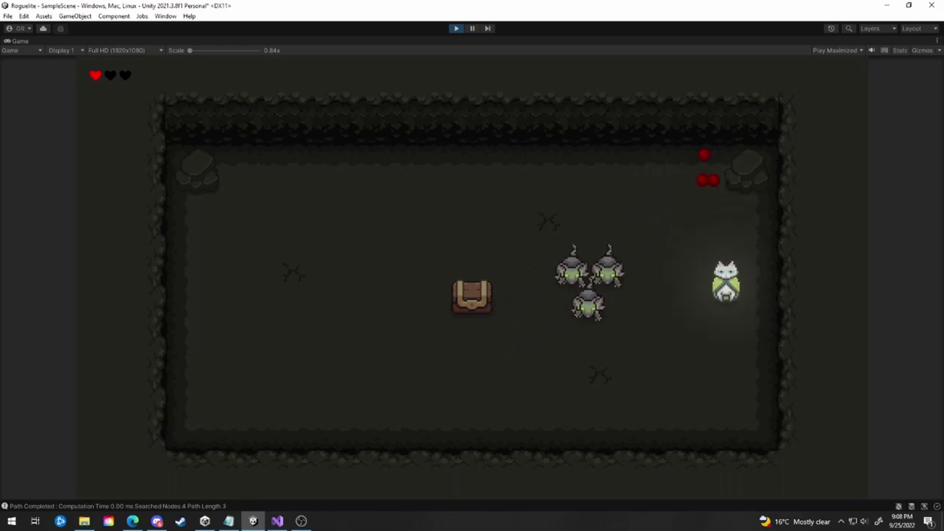
key("a")
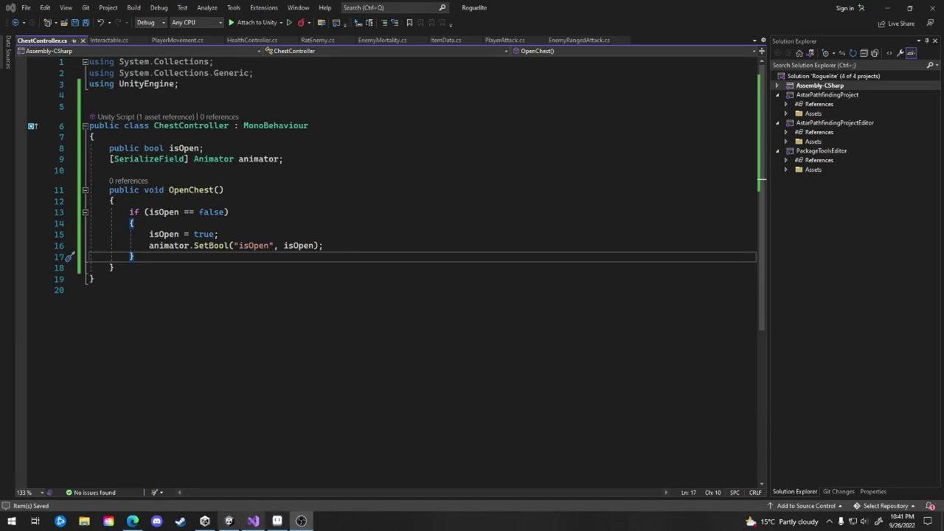
- Switch to Unity, restart the game and walk the cat from its starting spot towards the closed chest
left_click(228, 521)
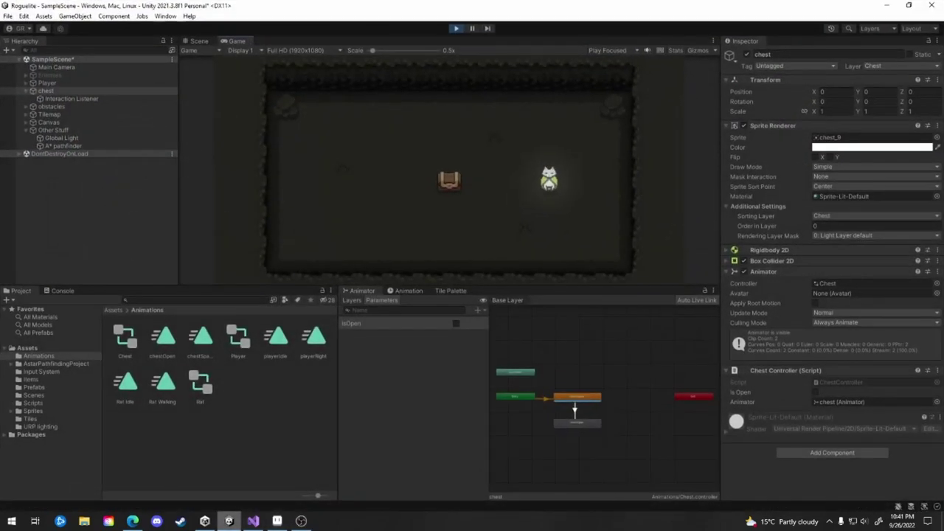
key("ctrl+p")
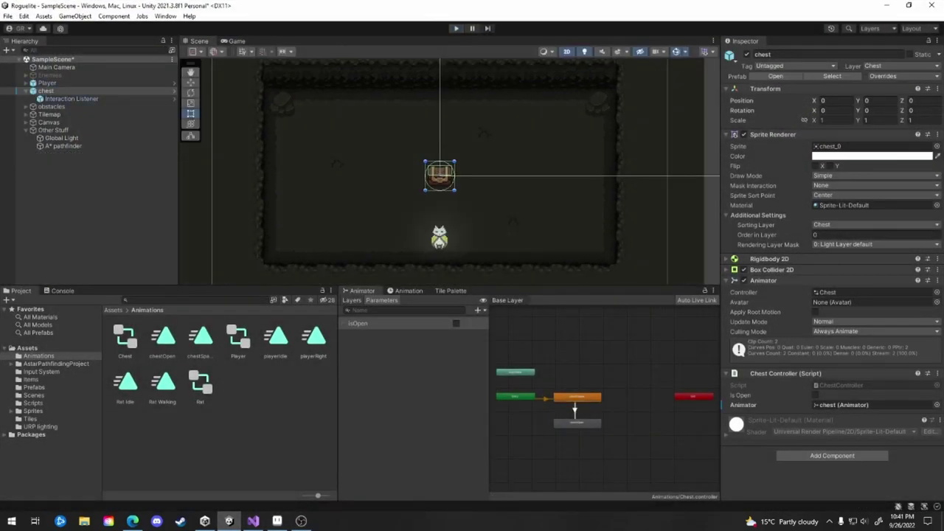
key("ctrl+p")
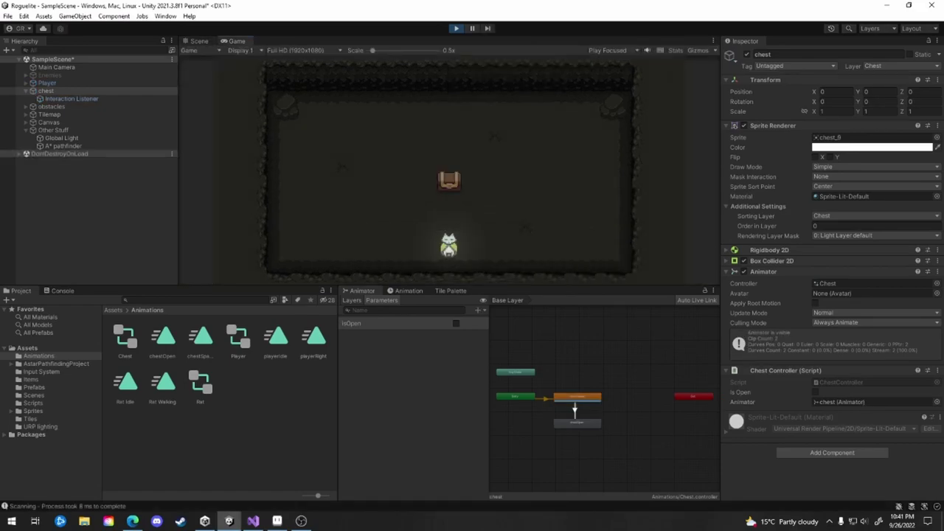
key("ctrl+p")
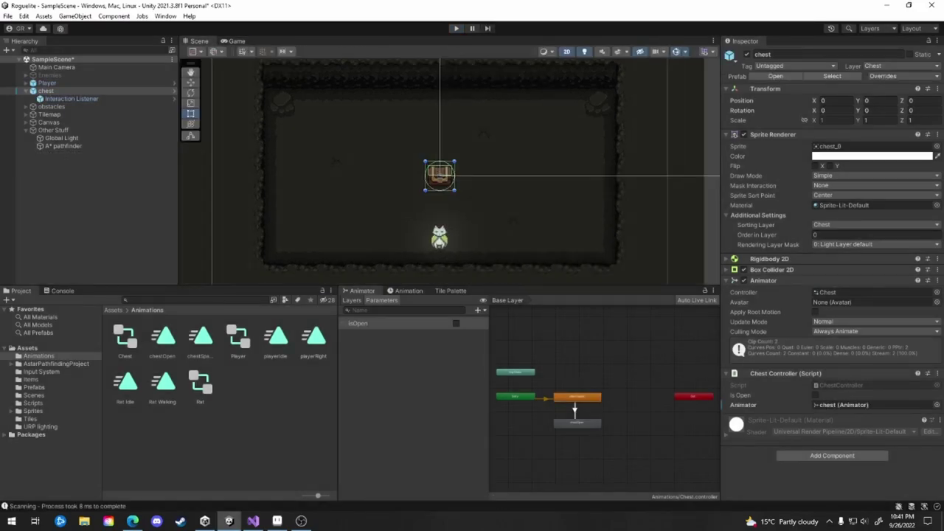
key("ctrl+p")
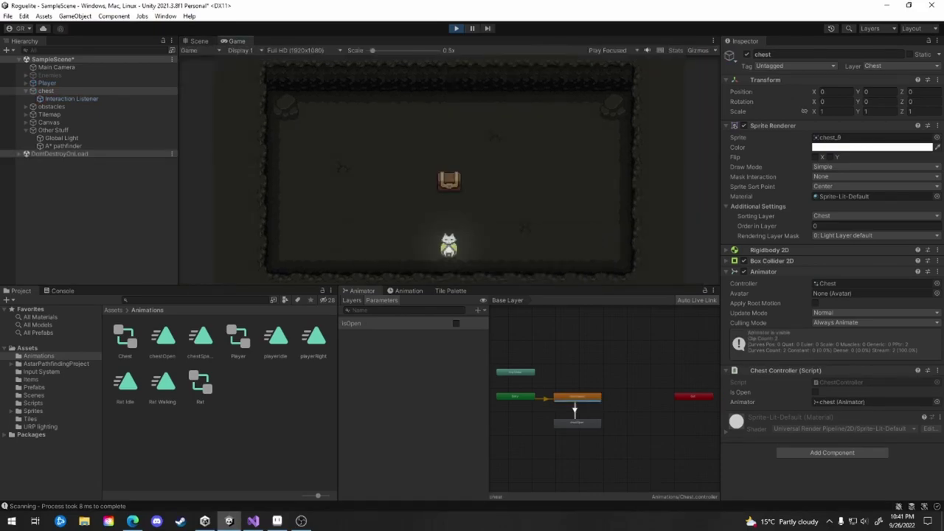
key("a")
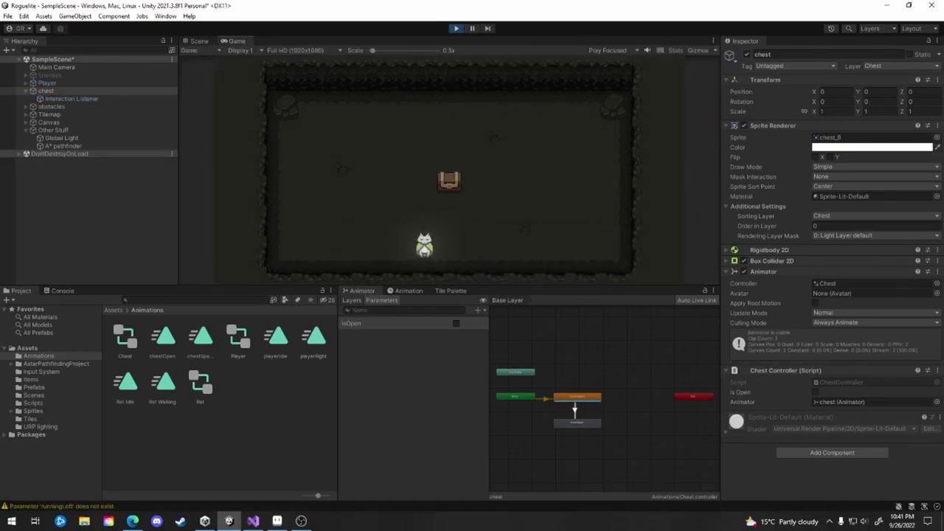
key("w")
key("s")
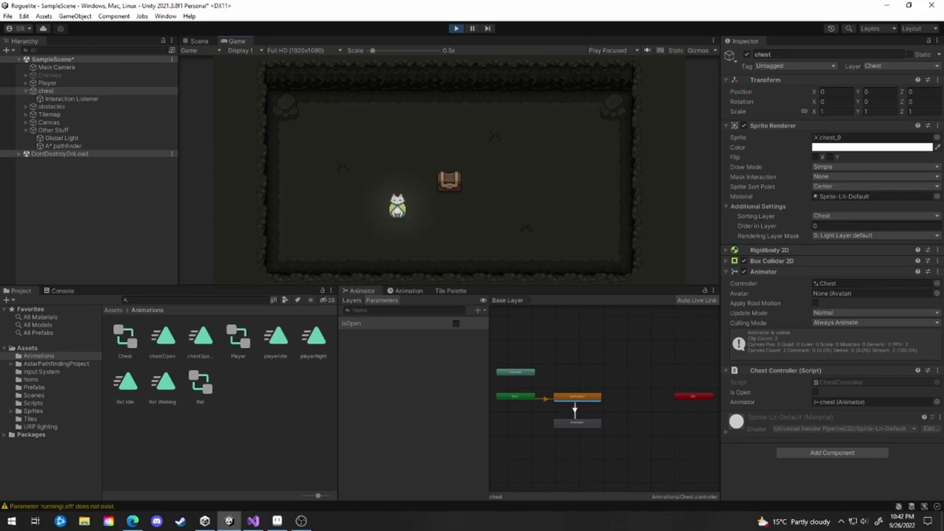
- Move the cat up against the front of the chest and interact with it to test opening the chest
key("d")
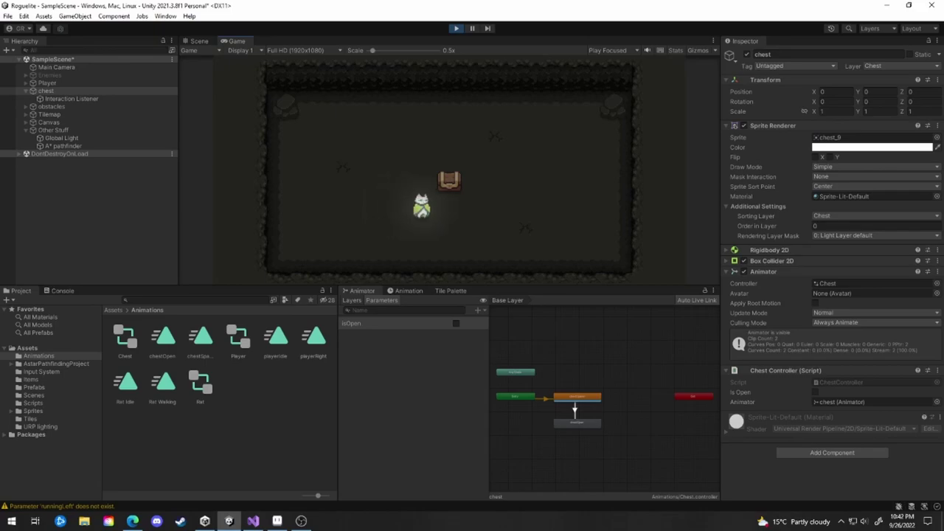
key("s")
key("a")
key("s")
key("d")
key("a")
key("w")
key("d")
key("a")
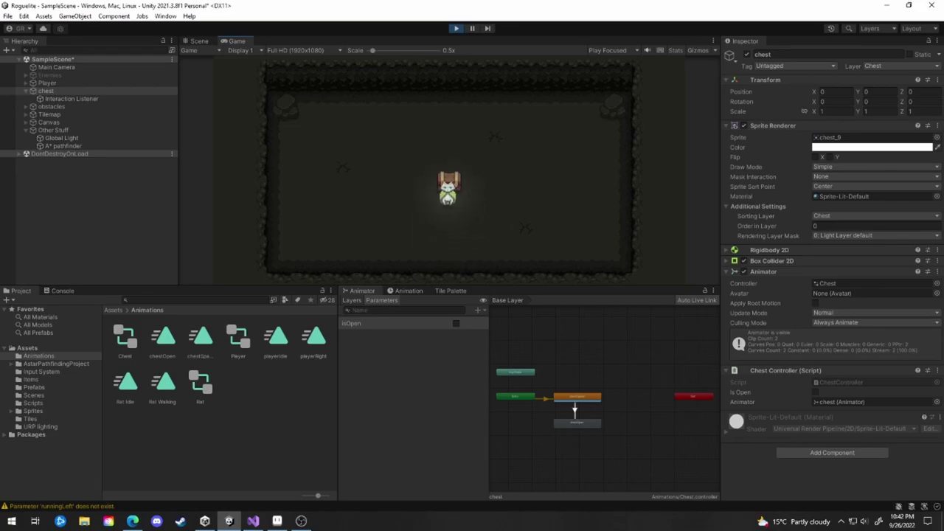
key("e")
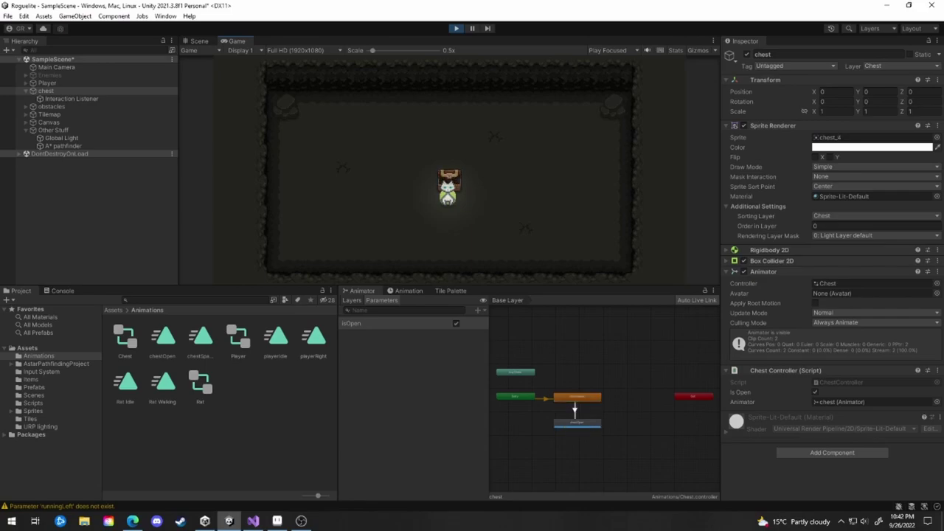
- Walk the cat around the opened chest and stop the game
key("d")
key("w")
key("w")
key("a")
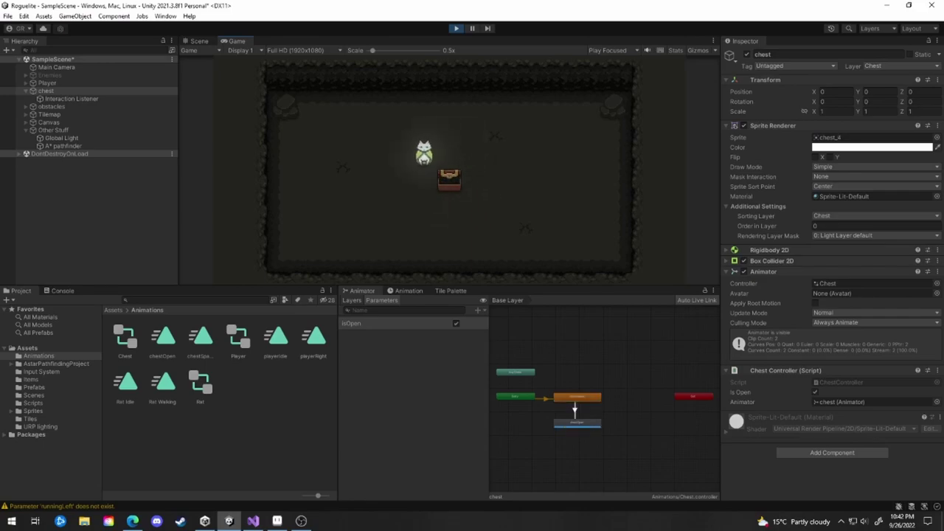
key("s")
key("d")
key("ctrl+p")
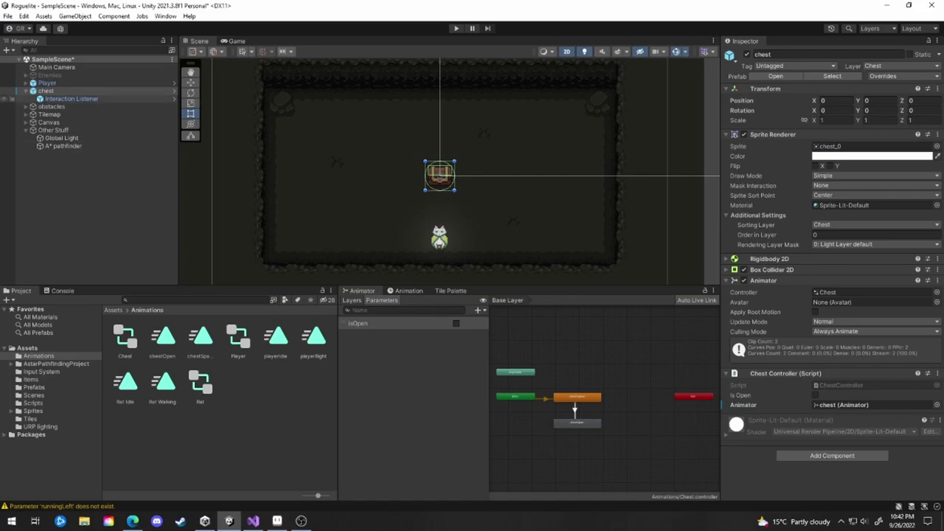
- Inspect the chest and its Interaction Listener child object, and preview the Interactable script in the Scripts folder
left_click(72, 99)
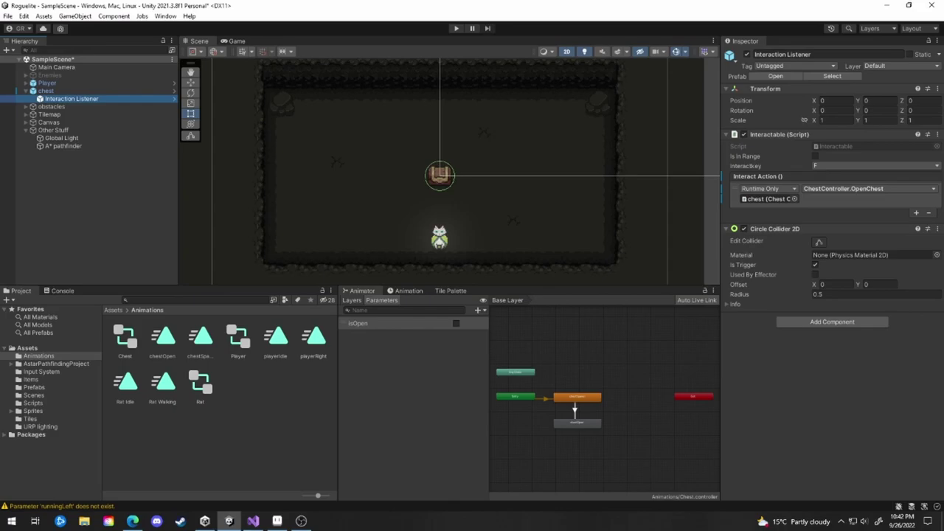
left_click(34, 403)
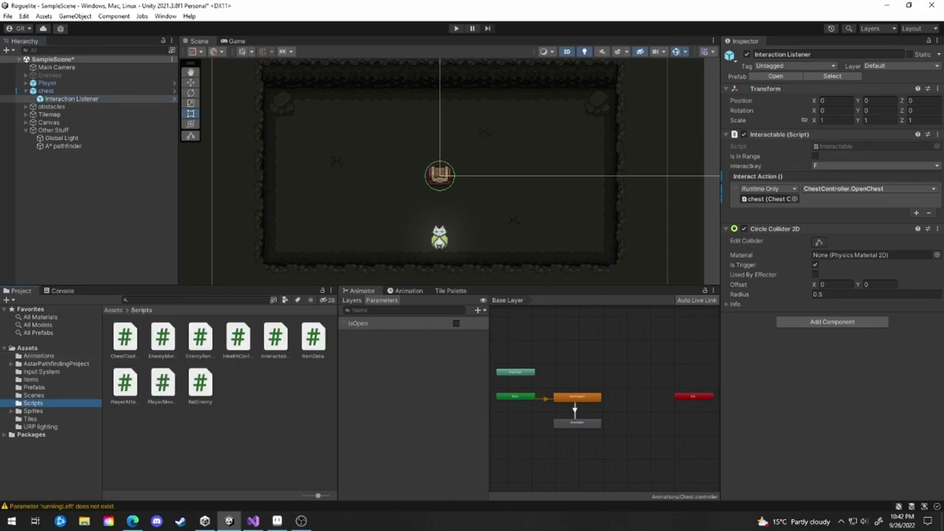
left_click(47, 91)
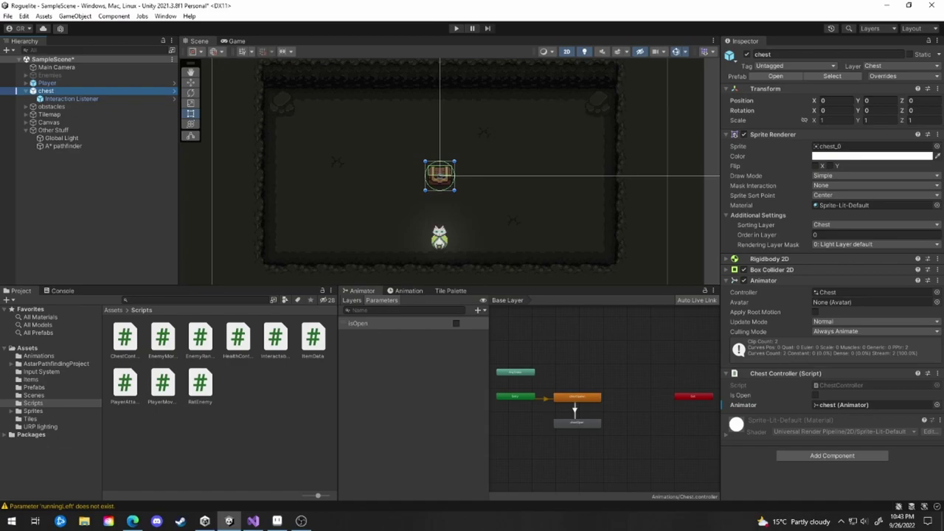
left_click(275, 338)
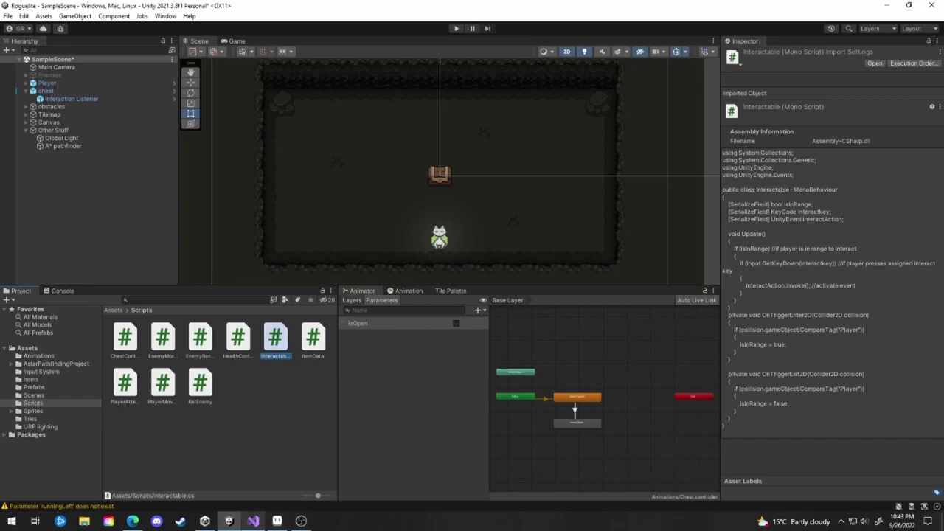
- Switch to Visual Studio and examine ChestController's isOpen and animator fields and its OpenChest method with the animator.SetBool call
left_click(253, 520)
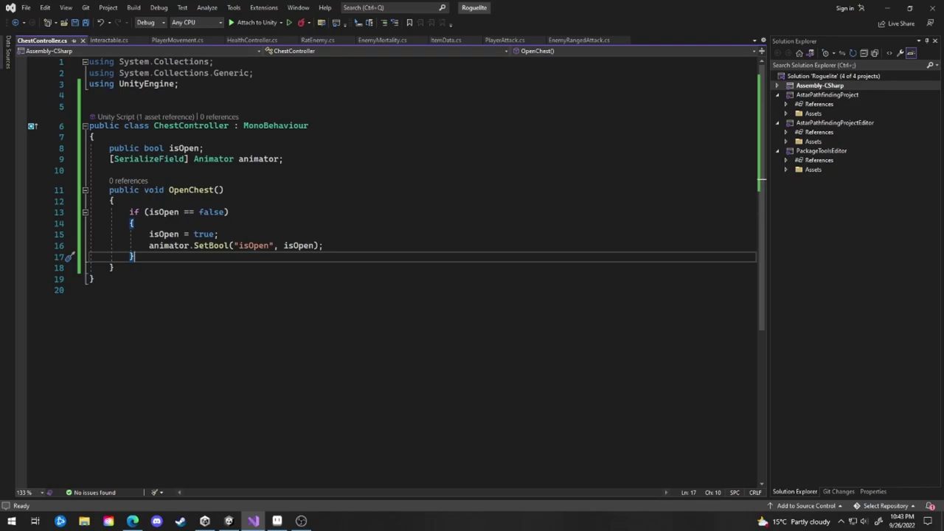
left_click_drag(284, 159, 147, 138)
left_click(285, 160)
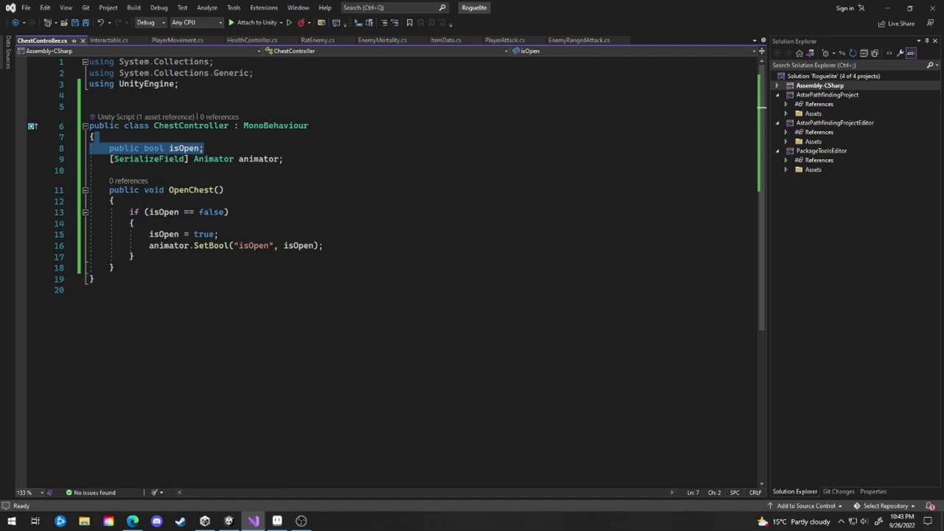
left_click_drag(168, 189, 135, 222)
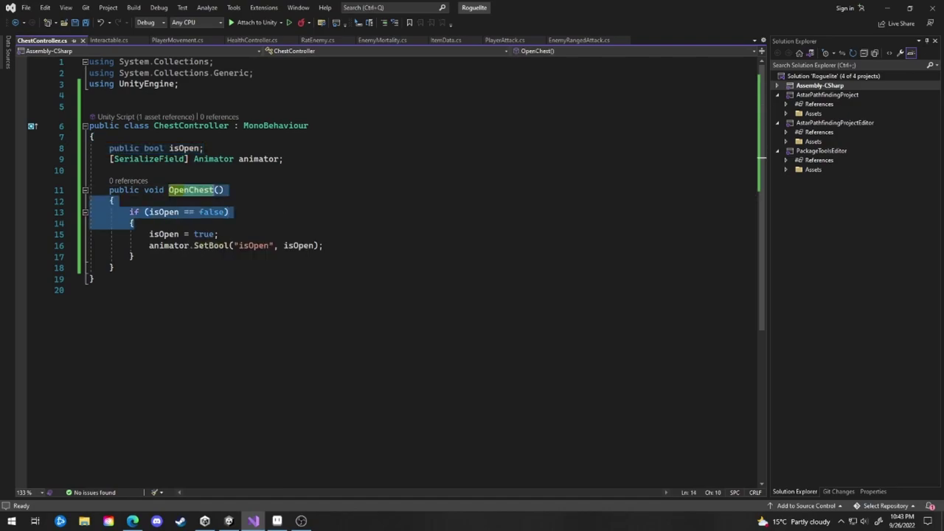
left_click_drag(224, 246, 304, 246)
left_click_drag(154, 246, 135, 257)
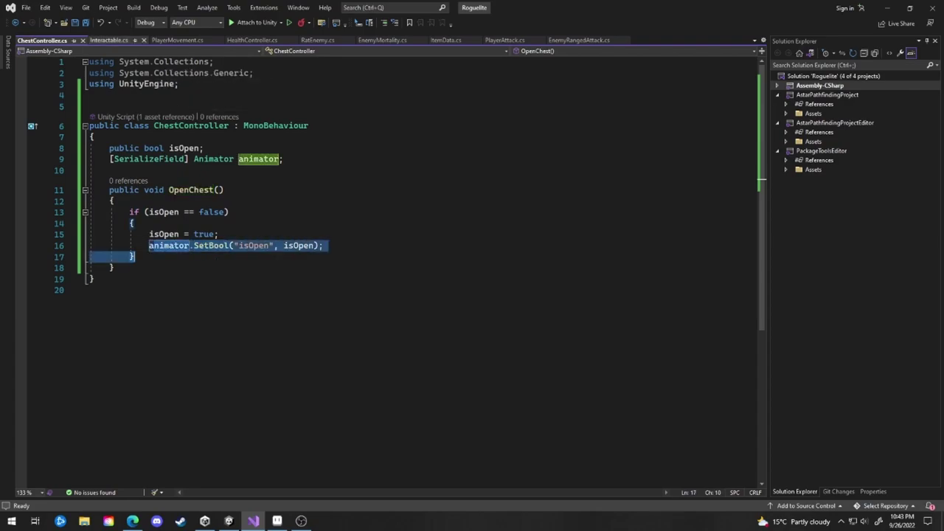
- Examine the serialized fields in Interactable.cs: isInRange, the KeyCode interactkey and the UnityEvent interactAction
left_click(110, 41)
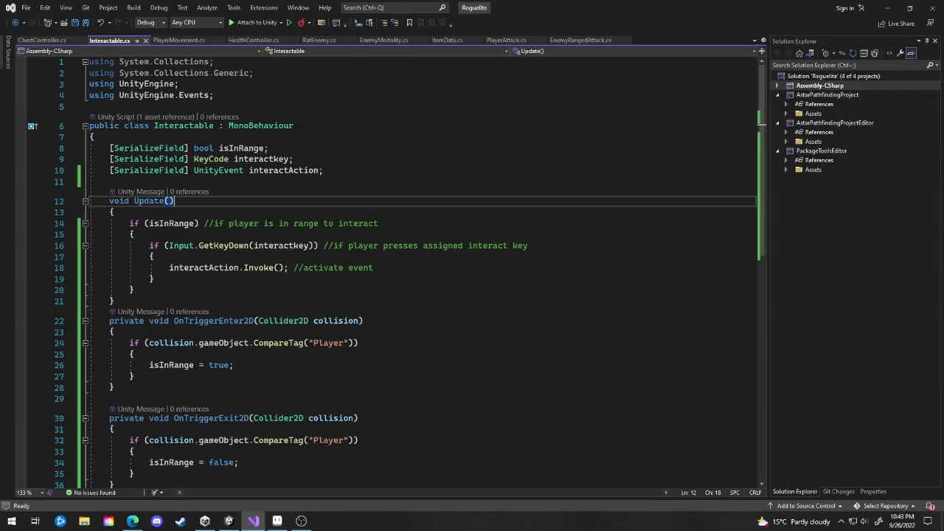
left_click_drag(322, 170, 254, 159)
left_click(201, 160)
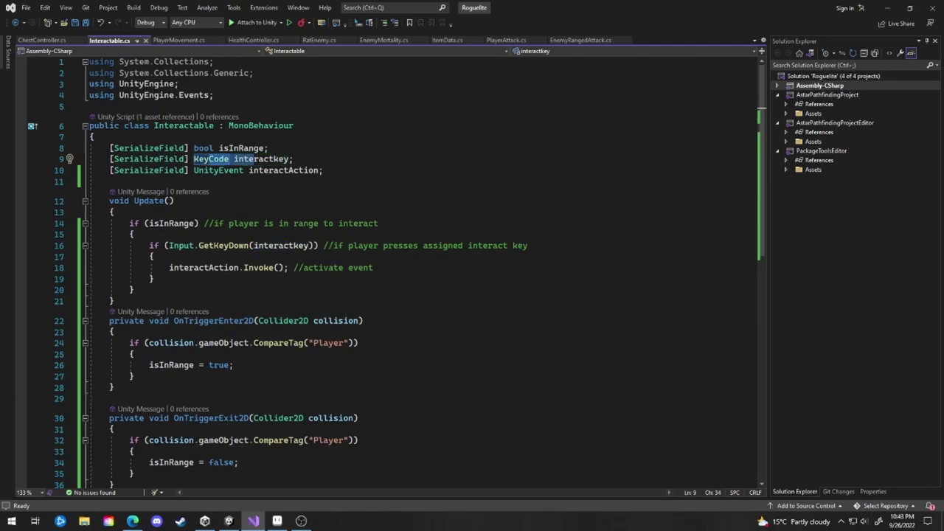
left_click_drag(194, 160, 229, 159)
left_click(295, 159)
left_click_drag(193, 171, 238, 170)
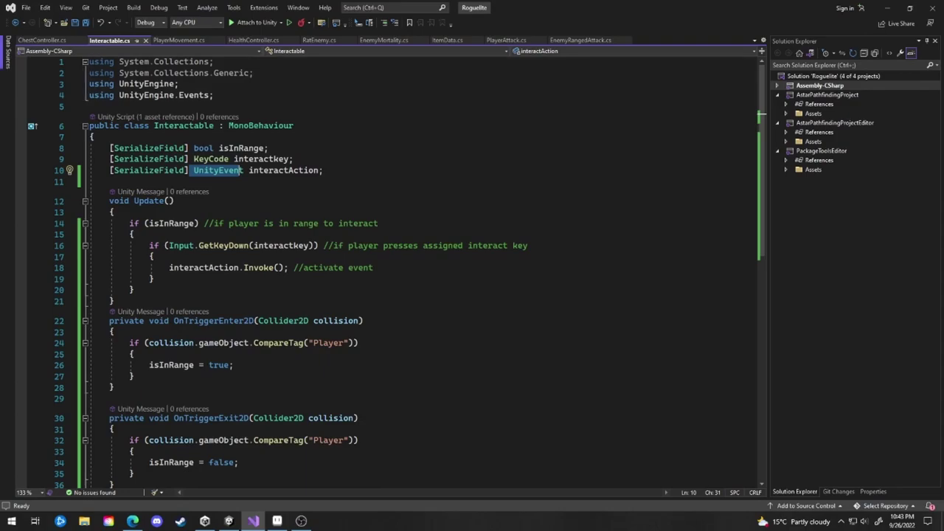
- Compare the OpenChest method in ChestController.cs with the interactAction event in Interactable.cs
left_click(43, 41)
left_click_drag(170, 191, 325, 170)
left_click(109, 40)
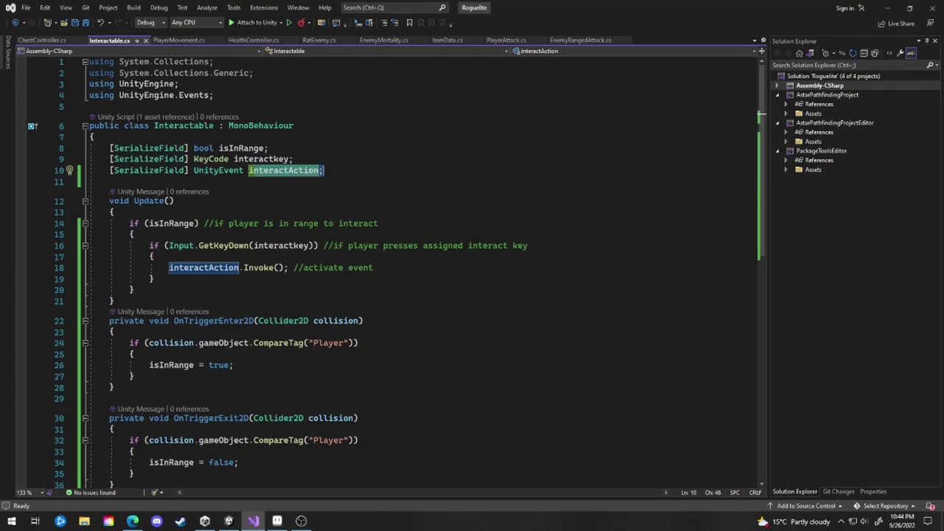
- Examine the isInRange and Input.GetKeyDown(interactkey) conditions in Update and the OnTriggerEnter2D method of Interactable.cs
left_click_drag(154, 223, 219, 223)
left_click_drag(159, 246, 207, 257)
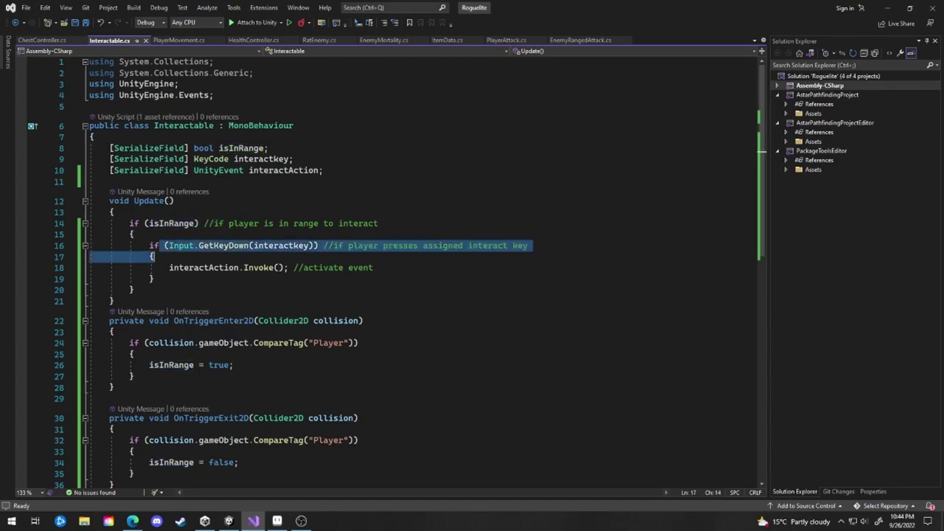
scroll(421, 266, "down", 3)
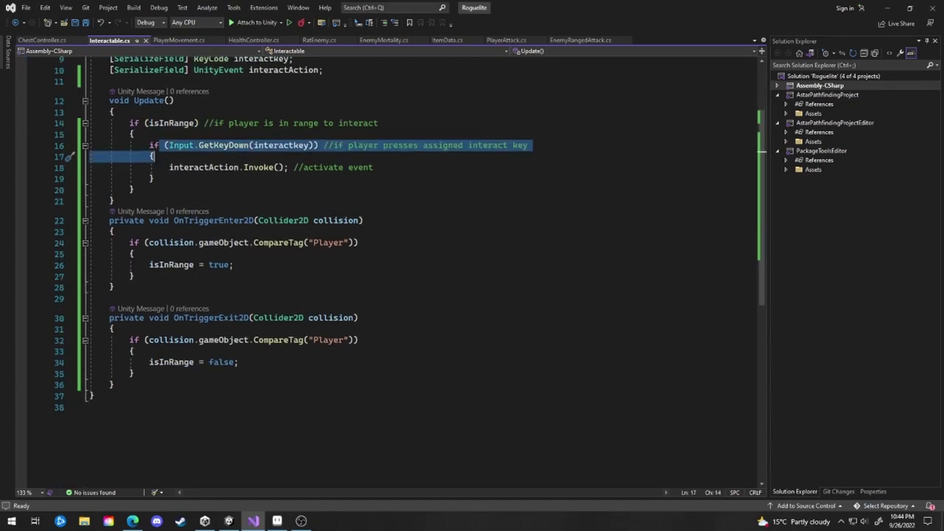
left_click_drag(174, 220, 255, 221)
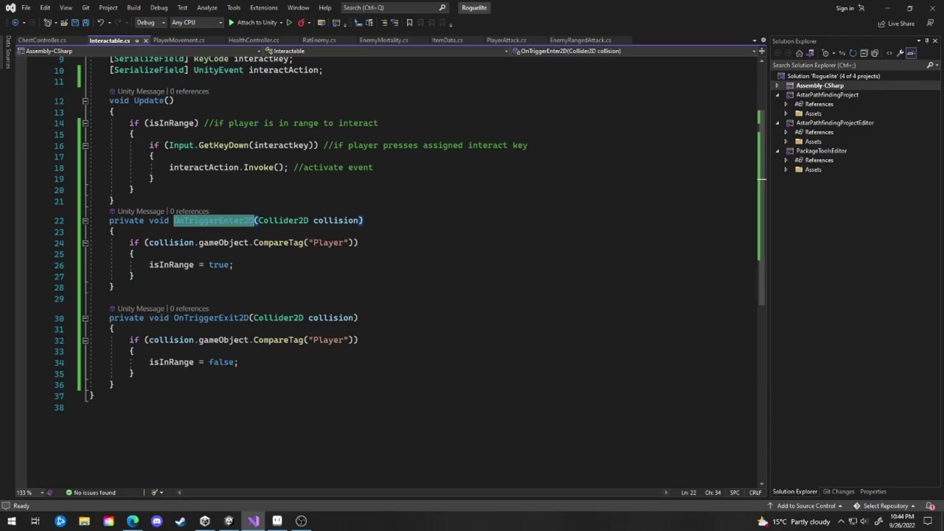
left_click_drag(238, 265, 231, 254)
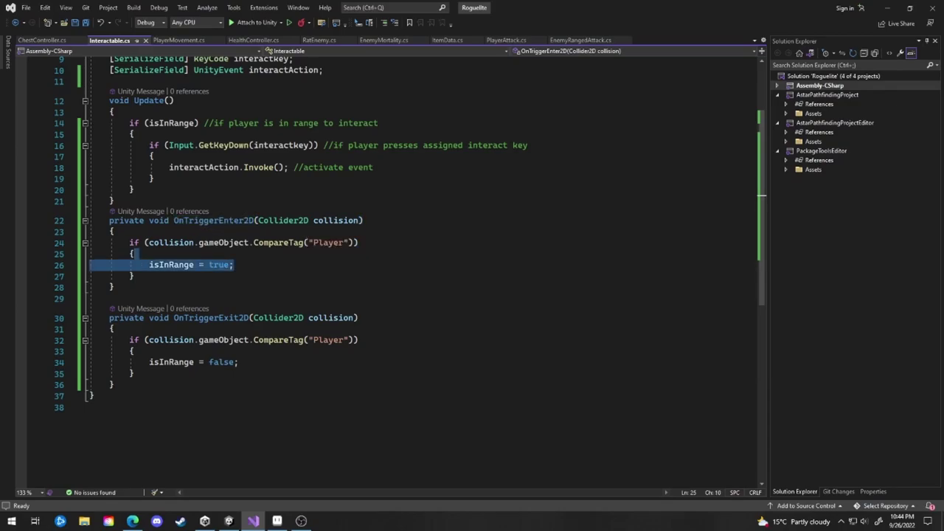
left_click_drag(229, 145, 230, 156)
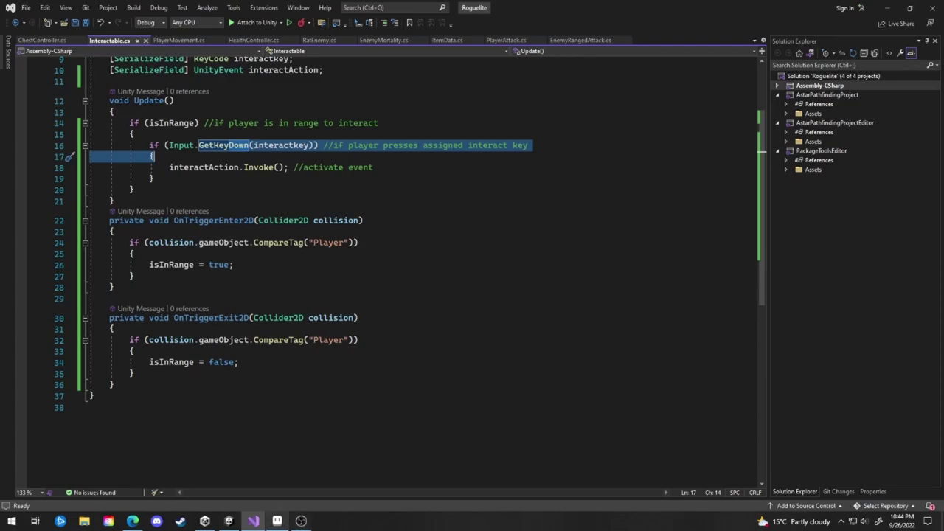
- Switch to Unity and play-test the scene, moving the cat character up towards the chest
left_click(278, 521)
left_click(229, 520)
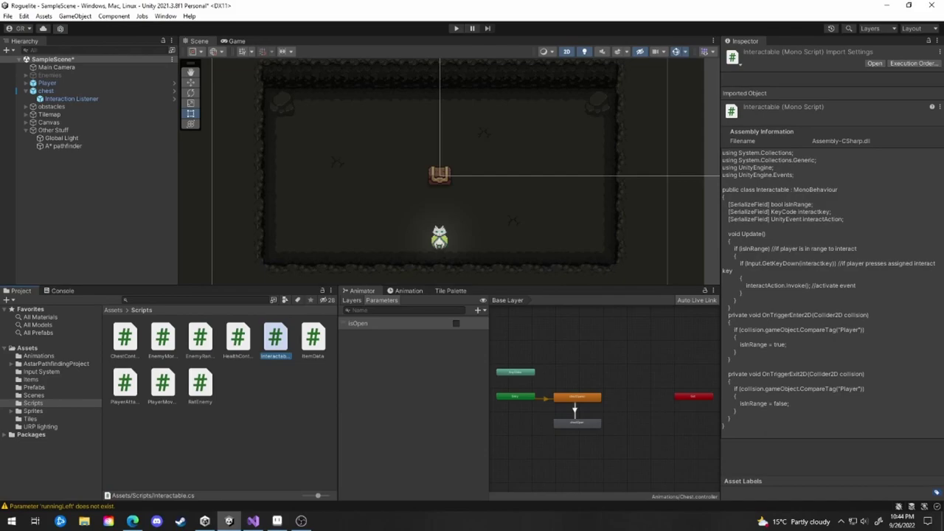
left_click(457, 29)
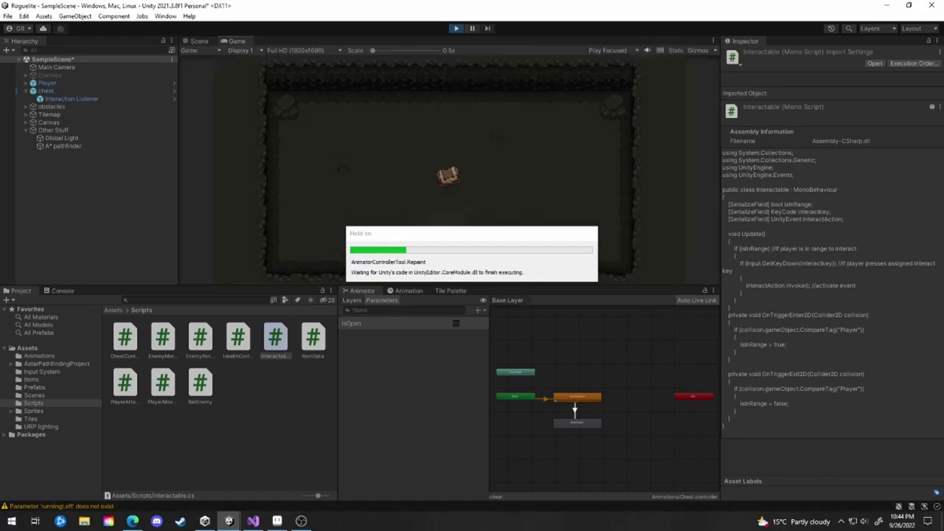
key("w")
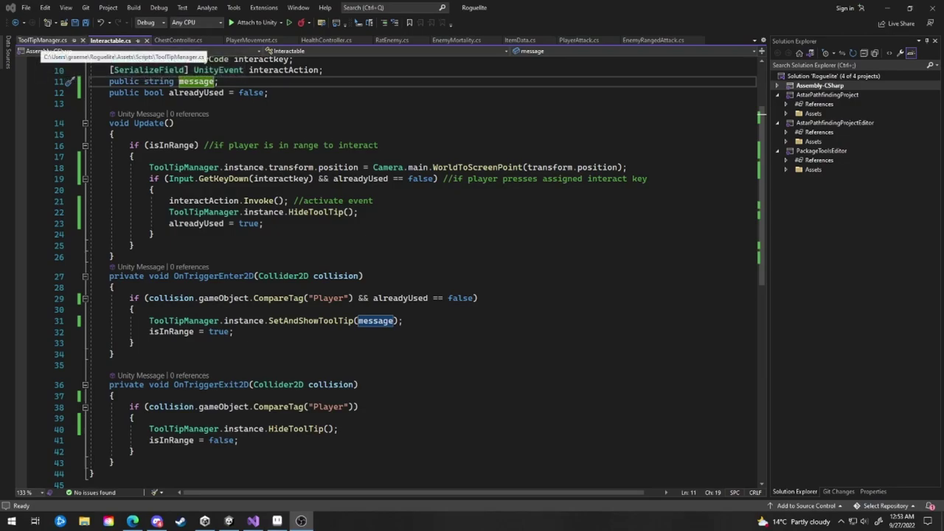
- Open ToolTipManager.cs in Visual Studio and examine the instance check in its Awake method
left_click(43, 40)
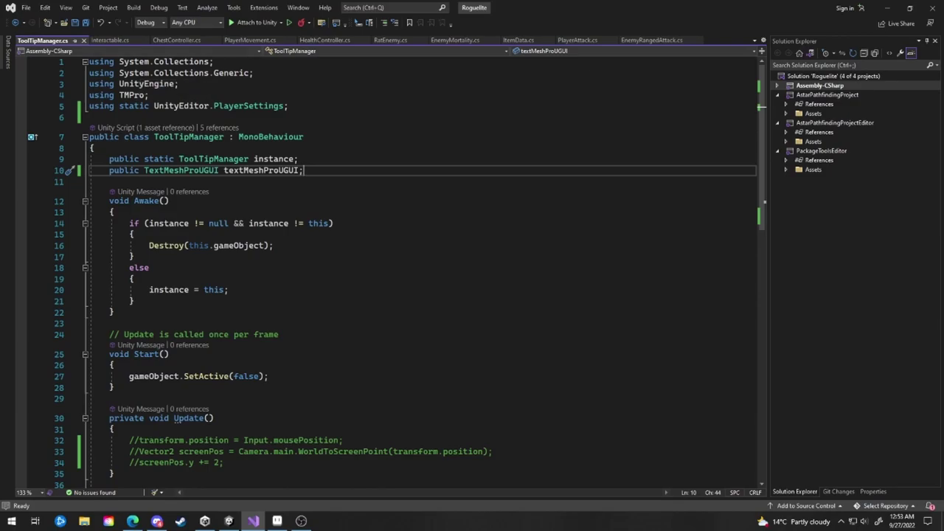
scroll(396, 272, "down", 2)
scroll(395, 270, "up", 1)
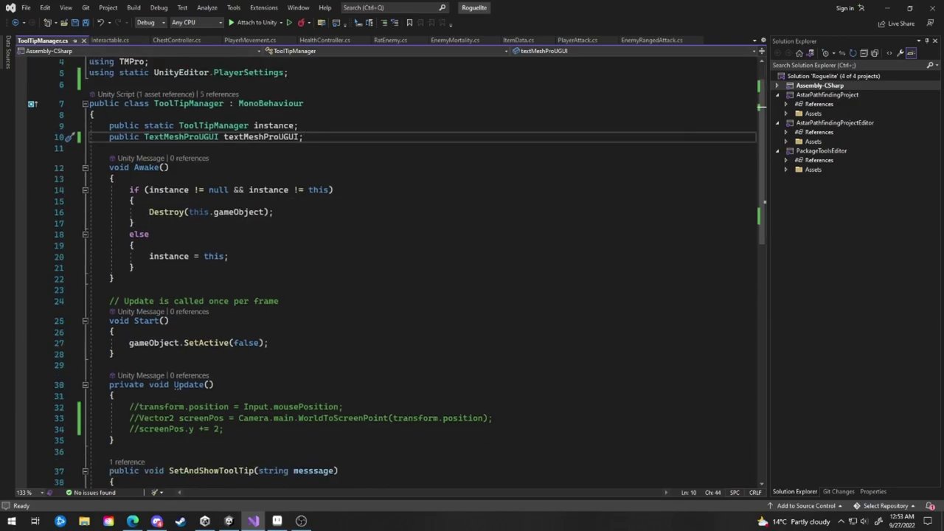
left_click_drag(115, 279, 230, 256)
left_click(163, 167)
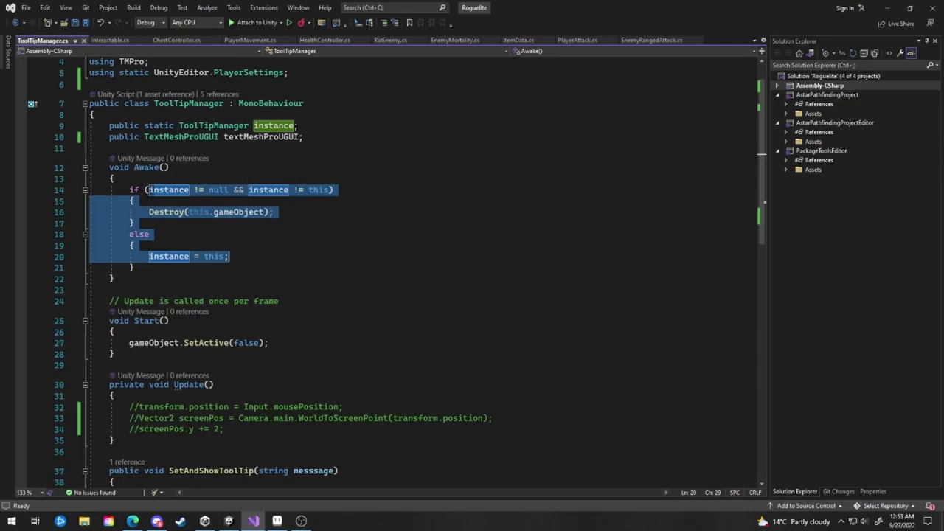
- Examine the Start method of ToolTipManager.cs and its gameObject.SetActive(false) call
scroll(413, 265, "down", 4)
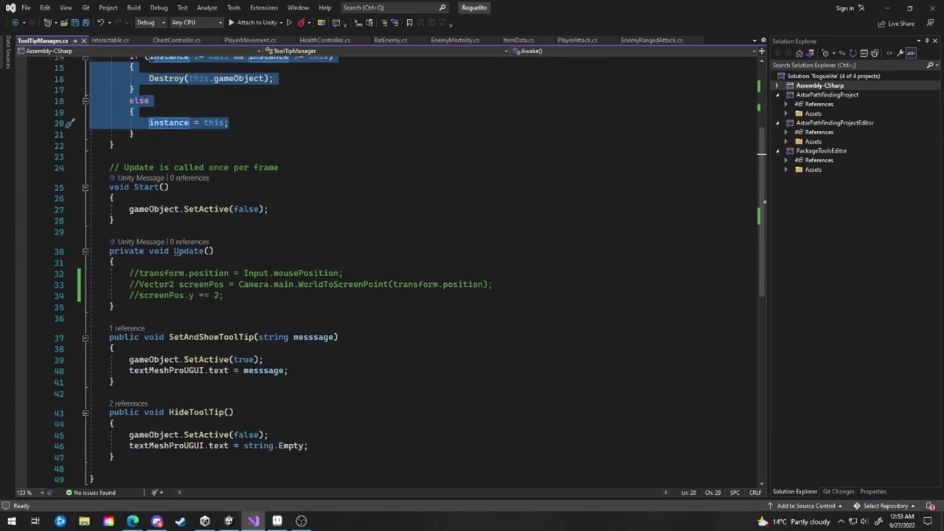
left_click_drag(269, 208, 115, 220)
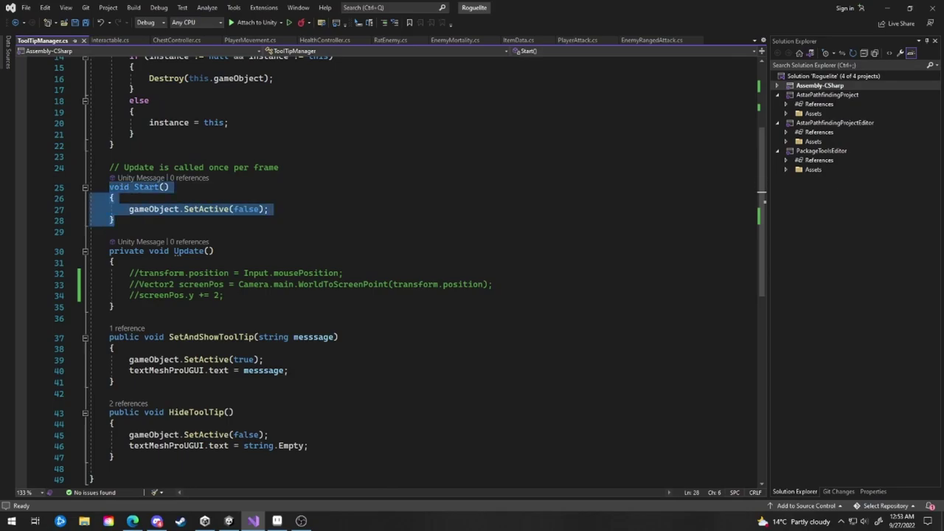
left_click(234, 209)
left_click_drag(268, 209, 189, 208)
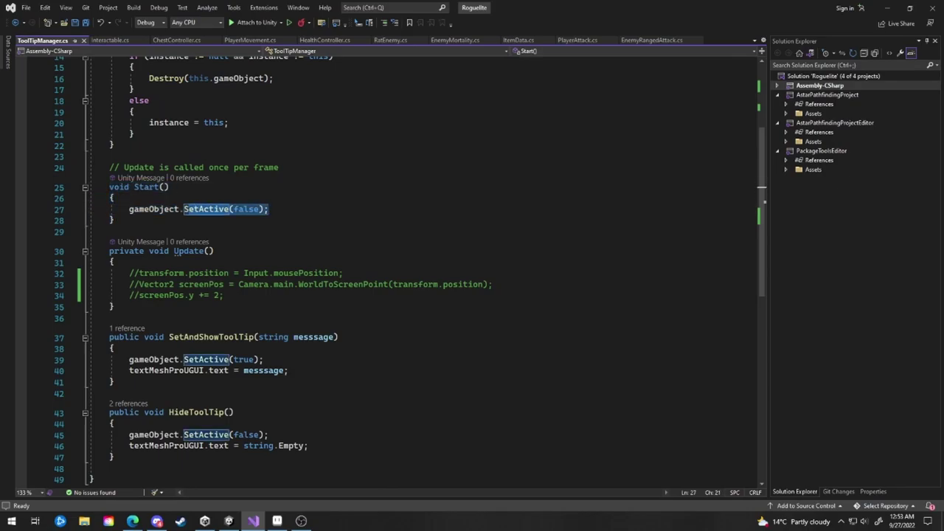
left_click_drag(133, 186, 115, 198)
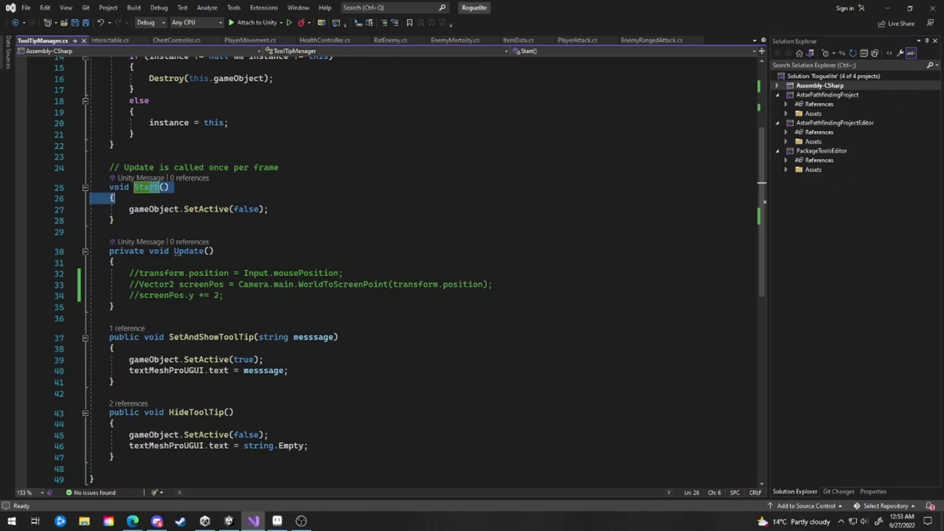
- Delete the Update method containing only commented-out code from ToolTipManager.cs, including the leftover blank line
left_click_drag(173, 250, 214, 250)
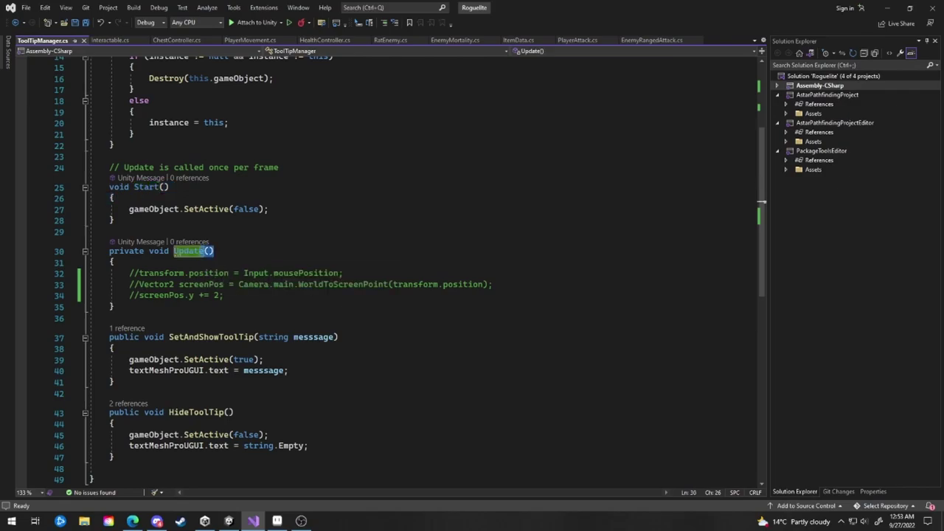
left_click_drag(115, 306, 89, 251)
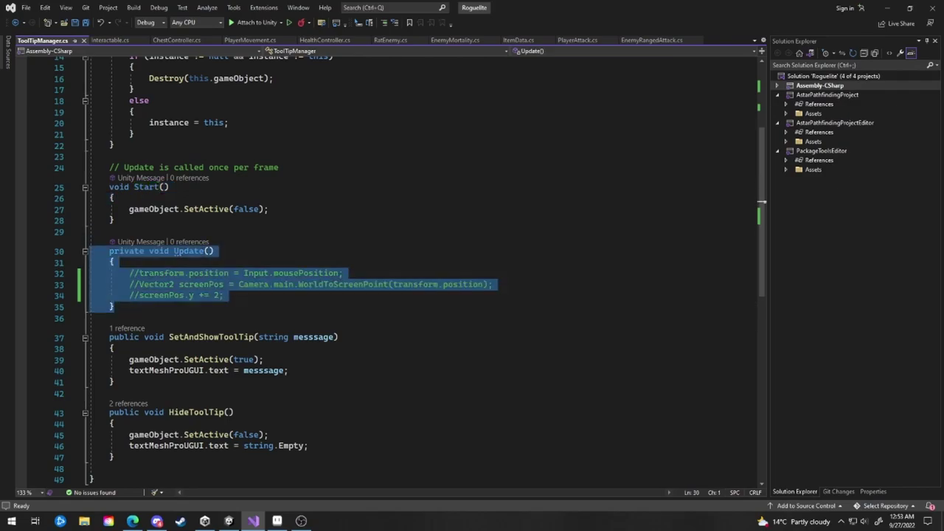
key("BackSpace")
key("BackSpace")
key("BackSpace")
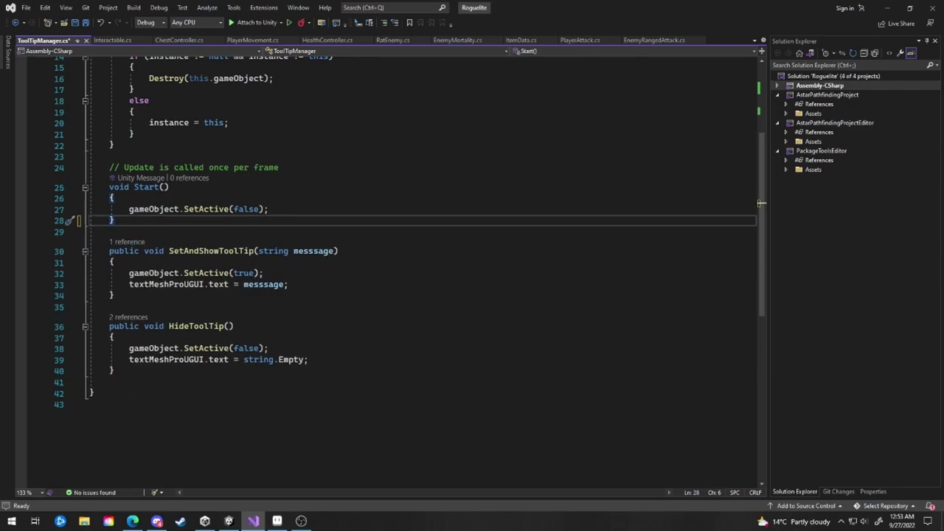
- Examine the SetAndShowToolTip and HideToolTip methods in ToolTipManager.cs
left_click_drag(264, 273, 116, 262)
left_click_drag(199, 251, 279, 252)
left_click_drag(179, 326, 233, 326)
left_click_drag(184, 251, 249, 252)
left_click(257, 251)
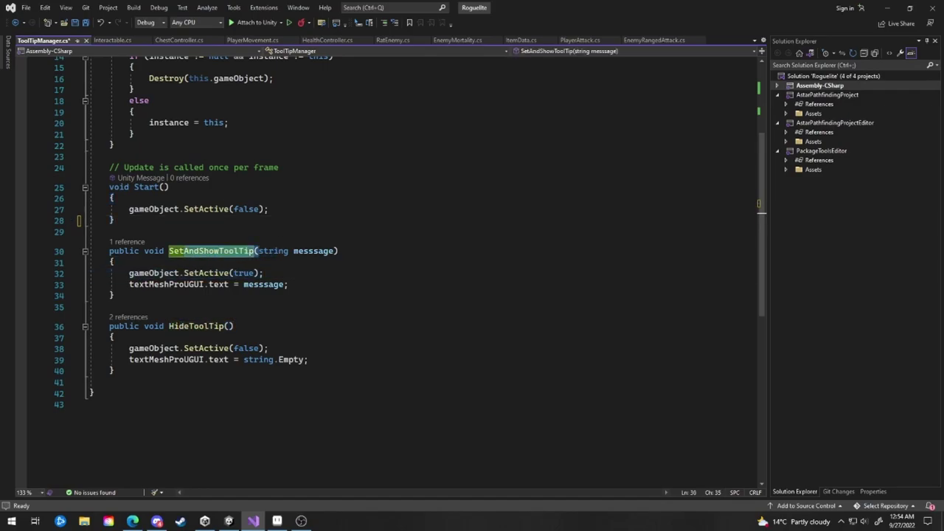
- Save the edited ToolTipManager.cs script
key("Up")
key("Up")
key("Up")
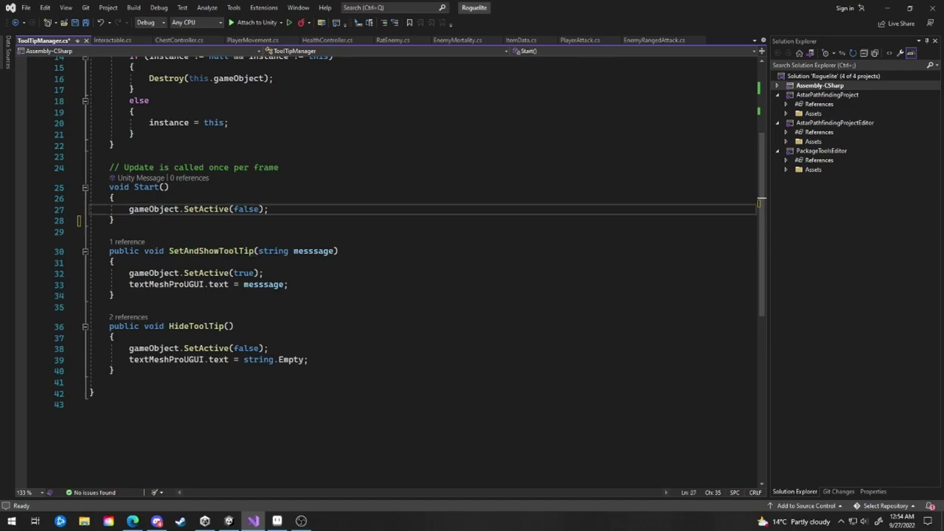
key("ctrl+s")
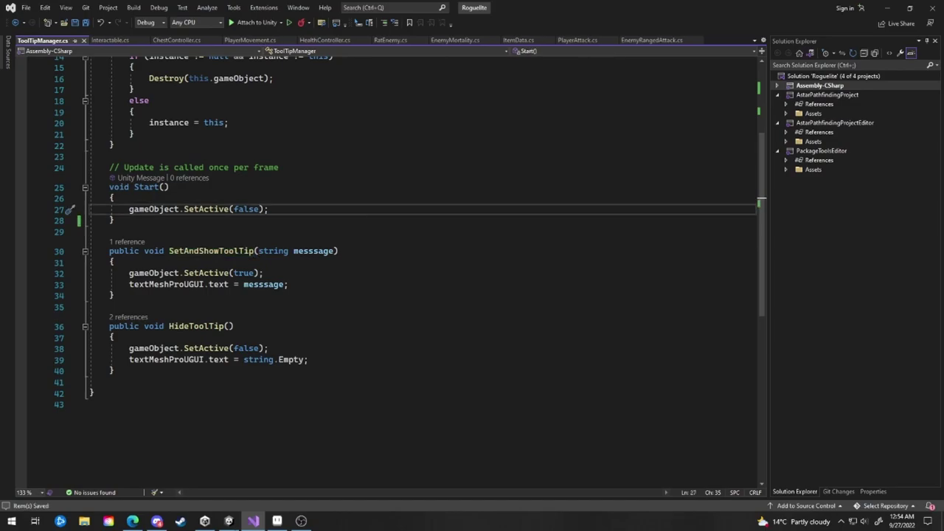
key("alt+Tab")
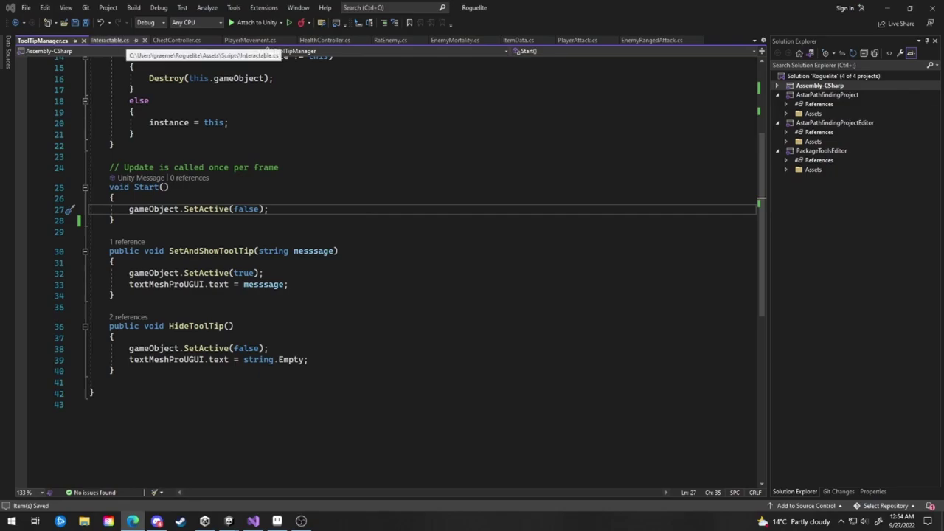
- Open Interactable.cs and review its message and alreadyUsed fields and the tooltip code in its methods
left_click(109, 40)
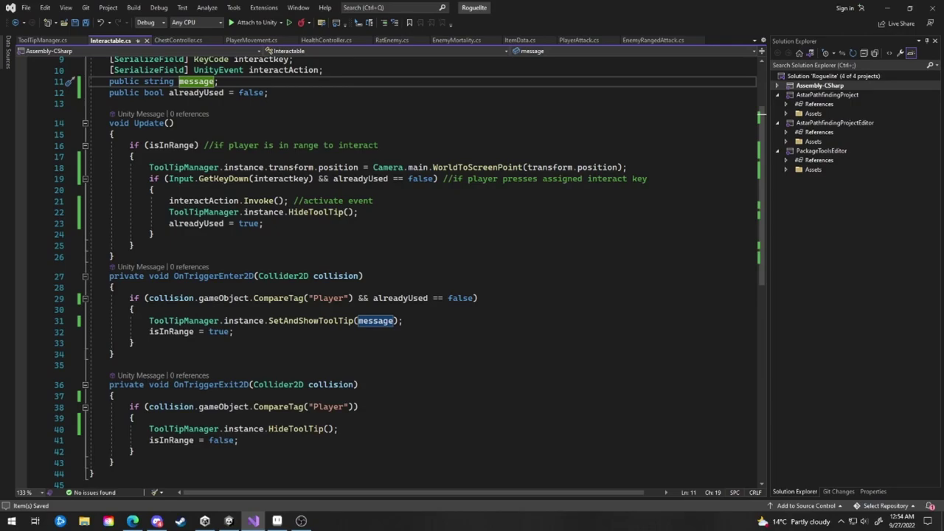
left_click(348, 212)
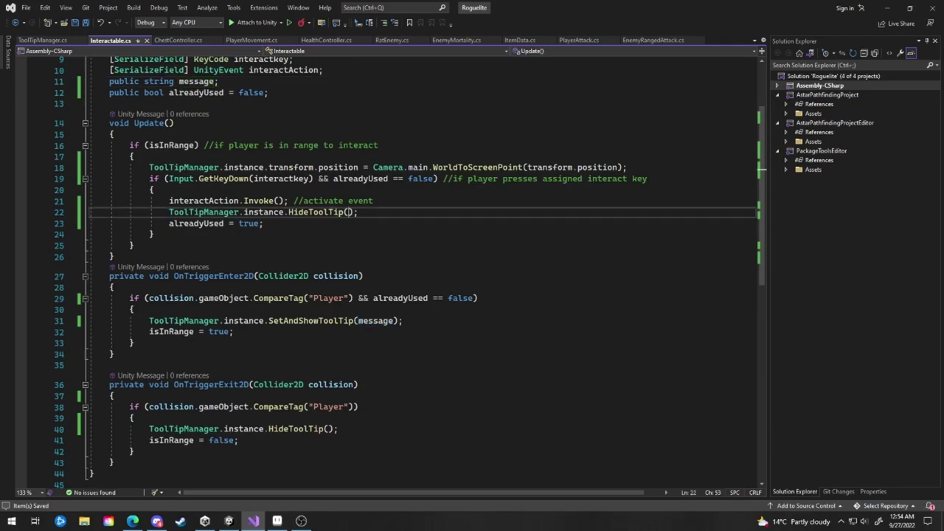
scroll(424, 266, "up", 3)
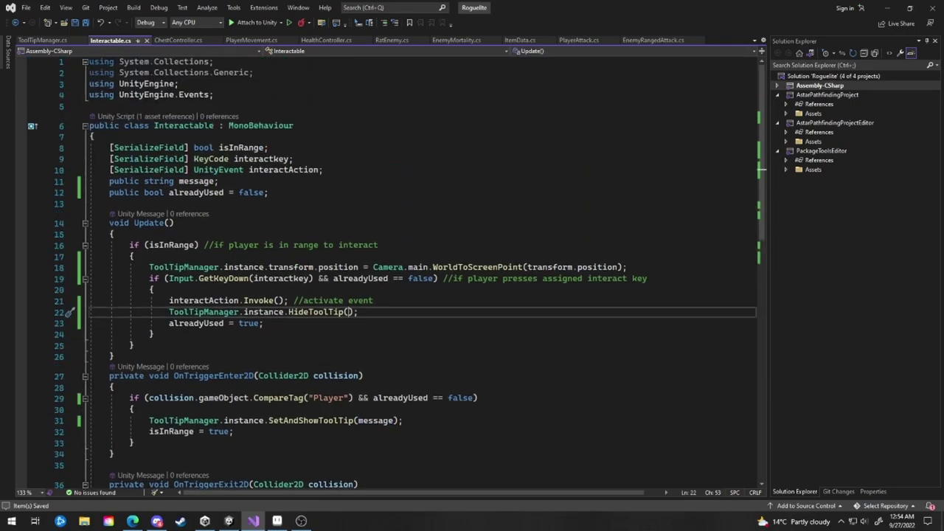
scroll(397, 273, "down", 2)
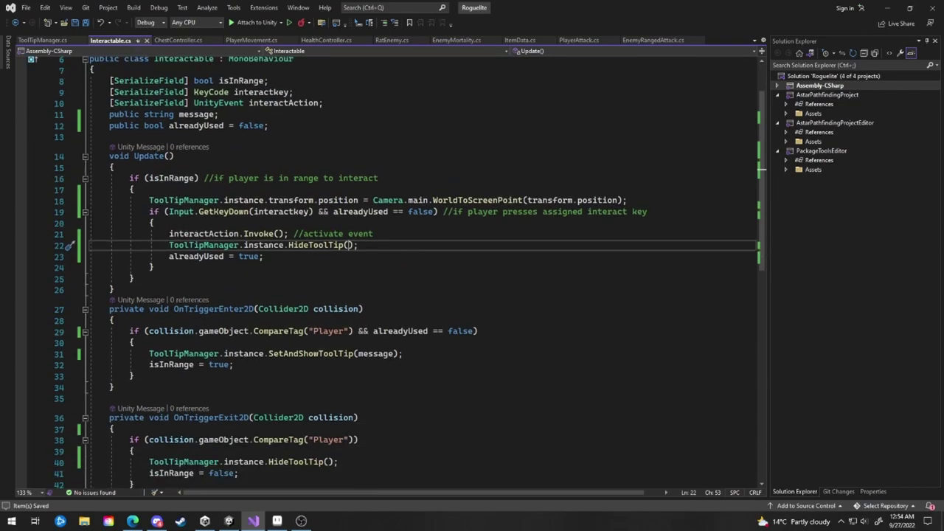
scroll(397, 272, "down", 2)
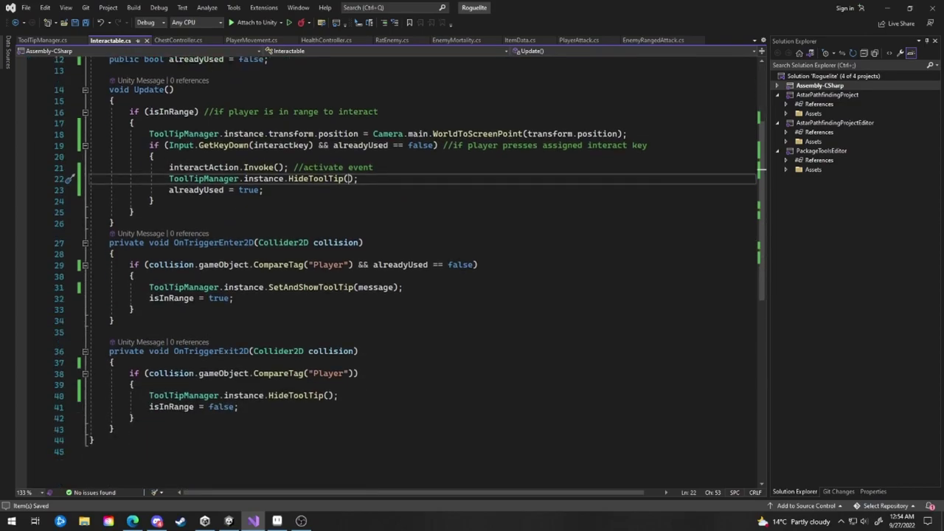
- Examine the SetAndShowToolTip(message) call in OnTriggerEnter2D and the HideToolTip call in OnTriggerExit2D
left_click_drag(194, 242, 224, 243)
left_click_drag(194, 351, 253, 351)
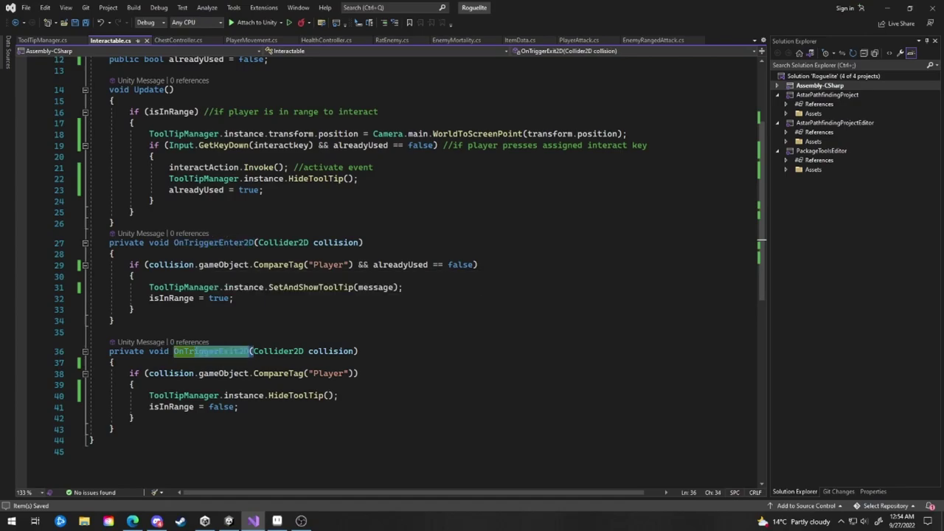
left_click_drag(147, 286, 403, 288)
left_click(210, 299)
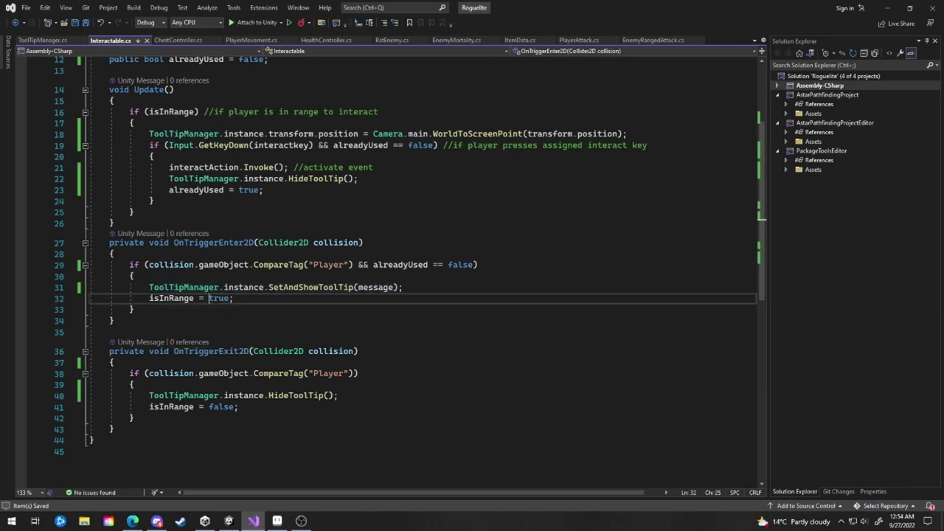
left_click_drag(147, 287, 403, 288)
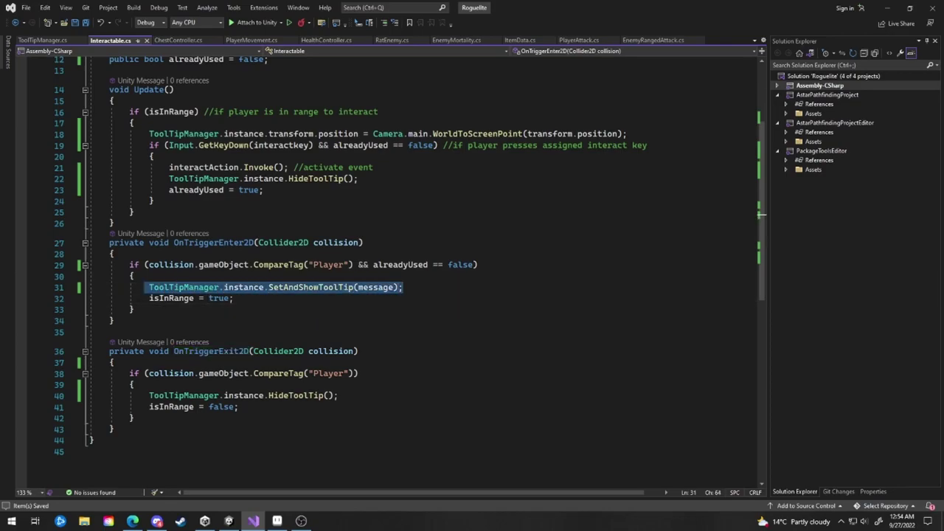
left_click_drag(223, 286, 368, 287)
left_click_drag(337, 395, 151, 396)
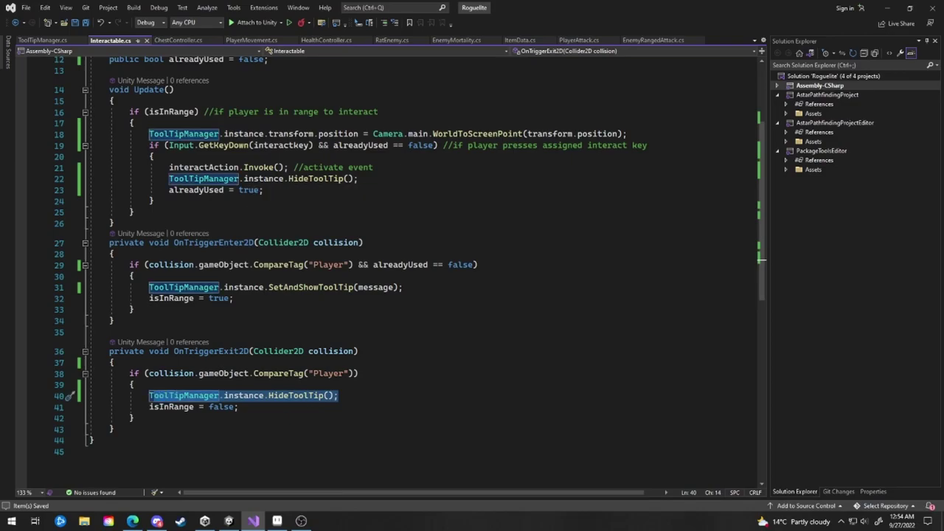
- Examine the line in Interactable's Update that sets the tooltip position with Camera.main.WorldToScreenPoint, and the key check below it
left_click(263, 133)
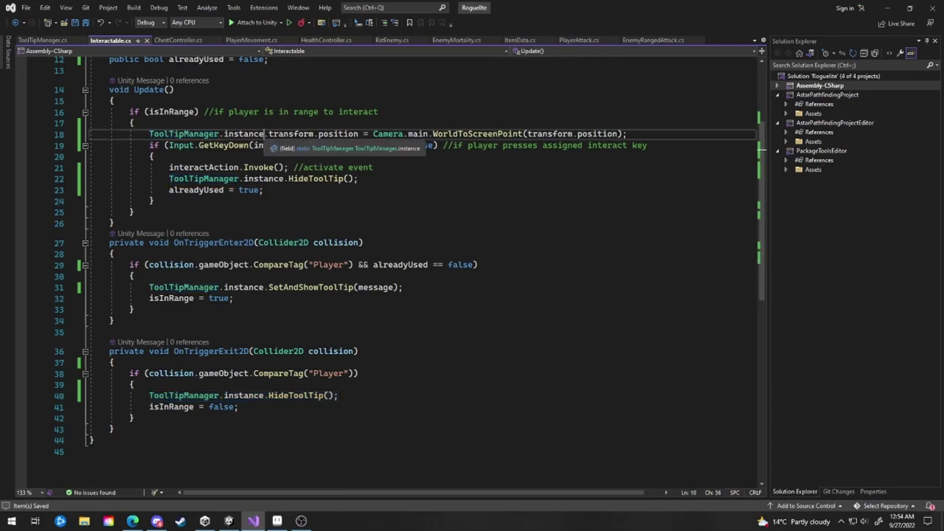
left_click_drag(129, 112, 188, 134)
left_click(209, 133)
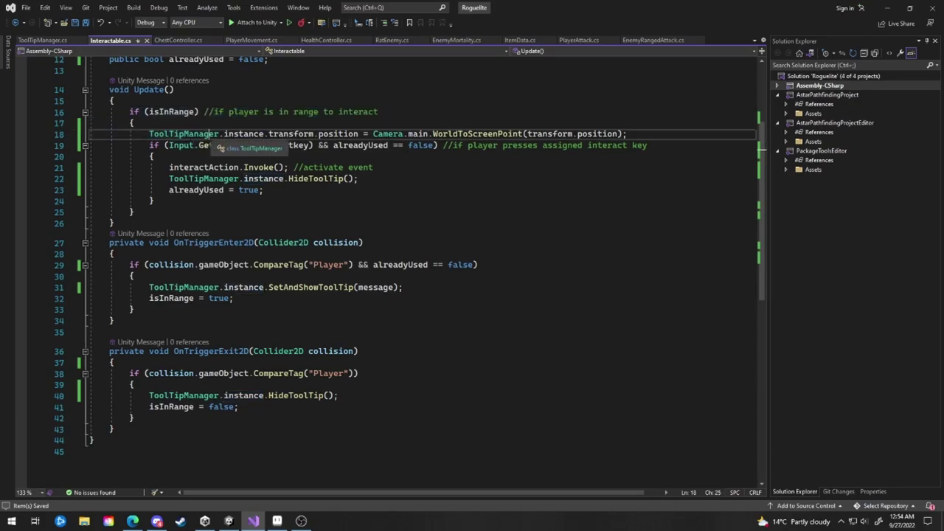
left_click(284, 146)
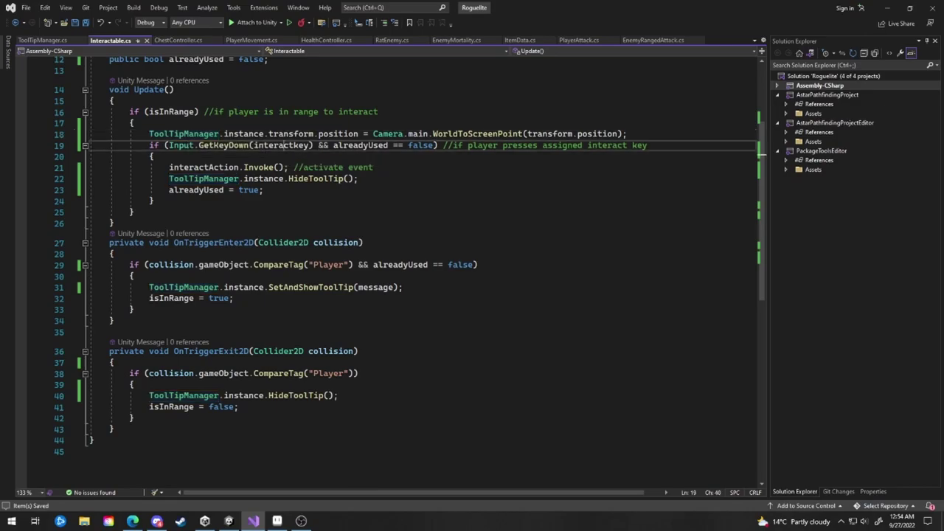
left_click_drag(233, 134, 354, 135)
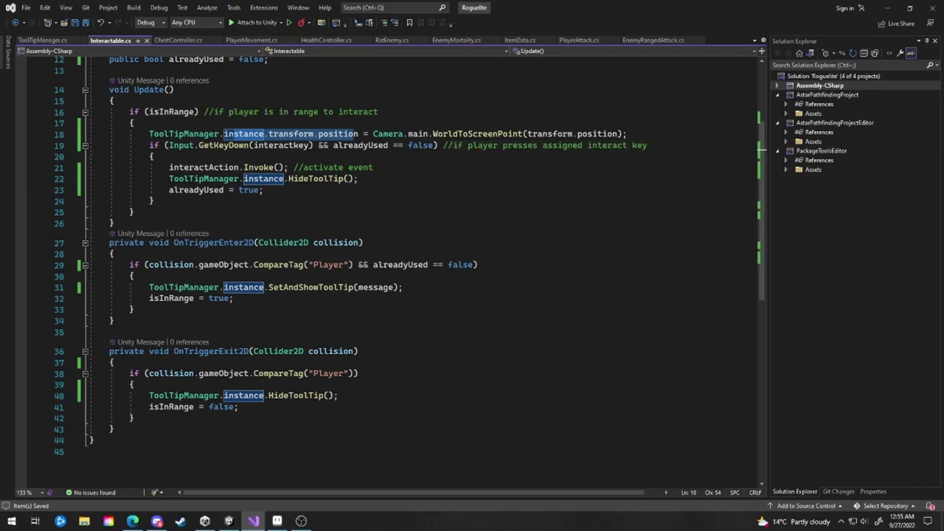
- Examine the Camera.main.WorldToScreenPoint expression in Interactable's Update and the declaration of the alreadyUsed flag
left_click(418, 134)
left_click_drag(373, 135, 533, 135)
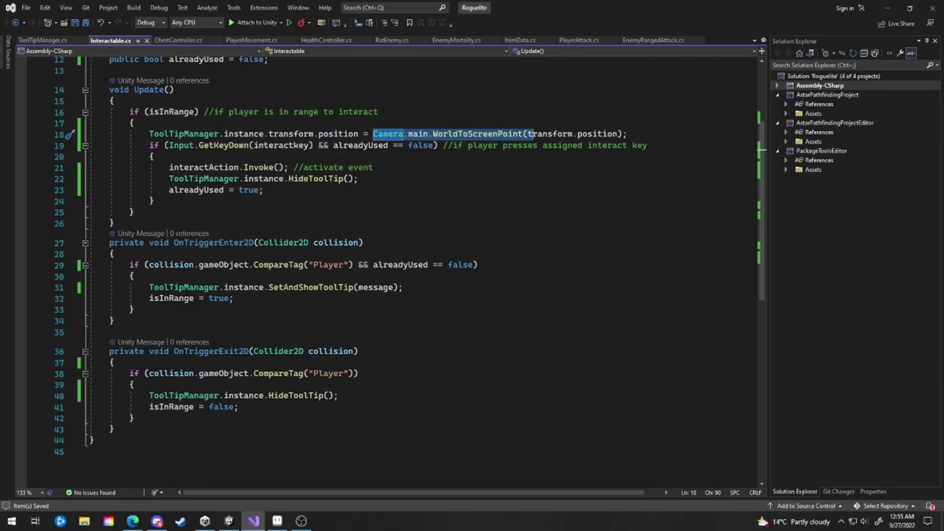
scroll(398, 265, "up", 3)
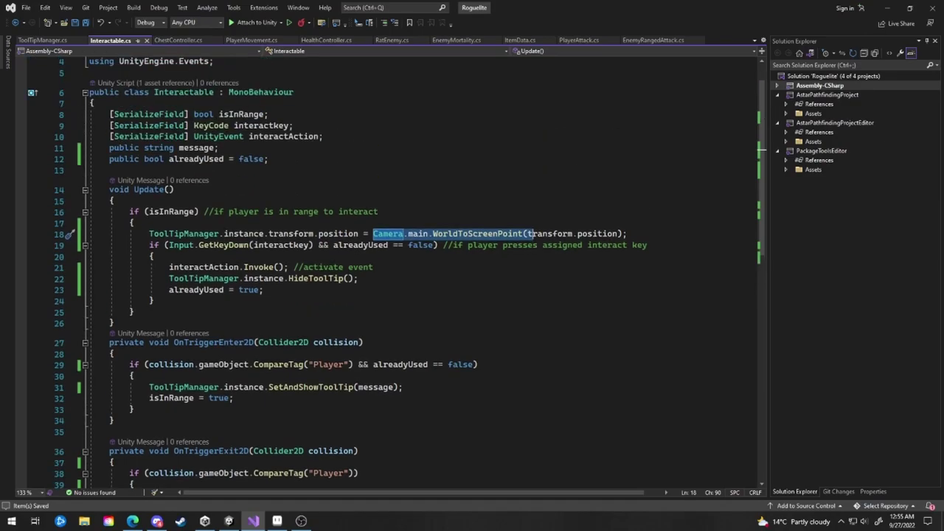
left_click_drag(268, 159, 169, 158)
left_click(178, 159)
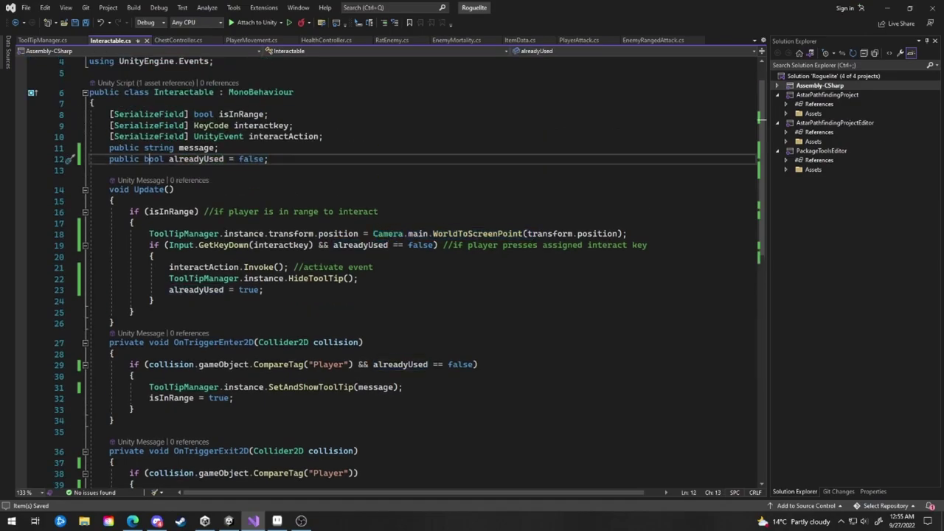
left_click_drag(168, 159, 234, 159)
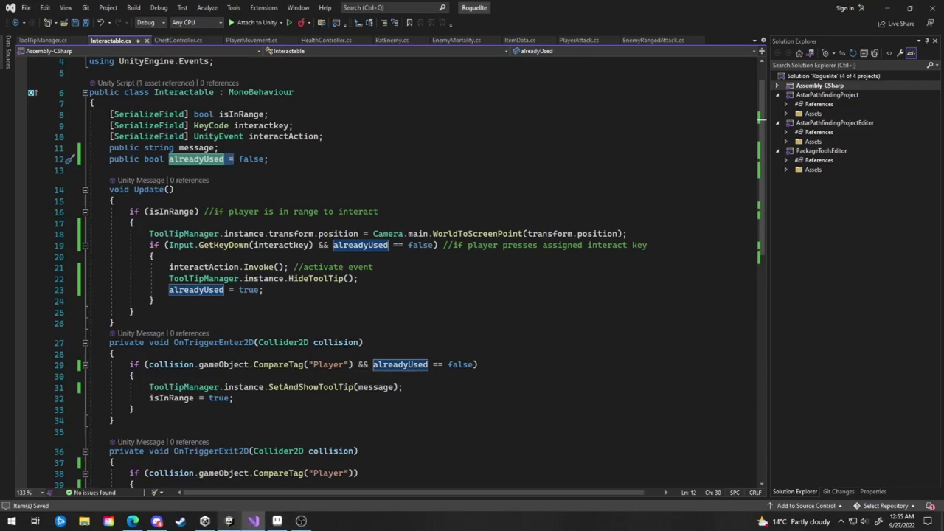
- Switch to Unity, run the game, and walk the cat up to the chest and away again to test the tooltip
key("alt+Tab")
key("ctrl+p")
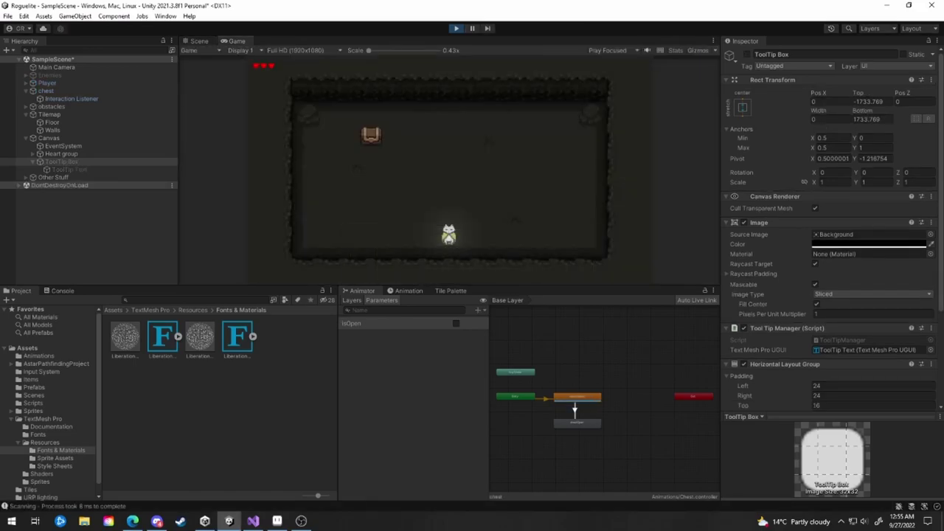
key("a")
key("w")
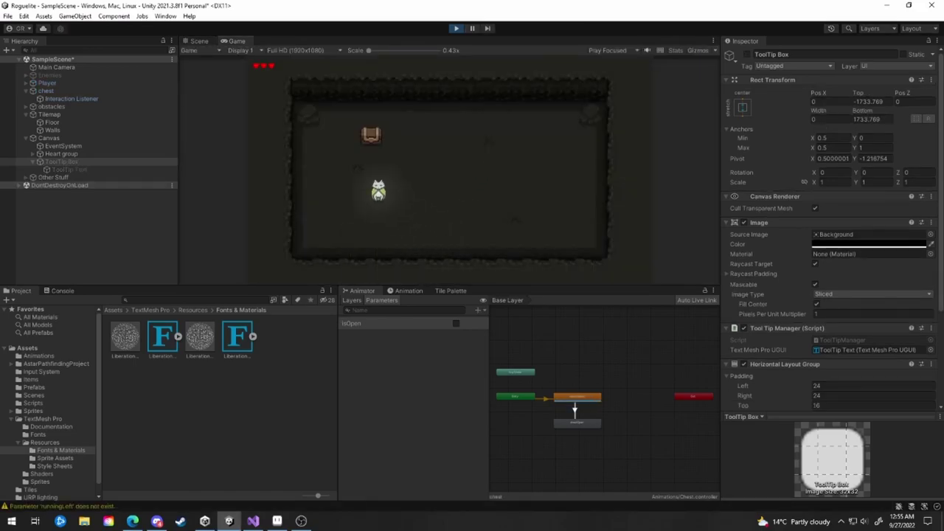
key("w")
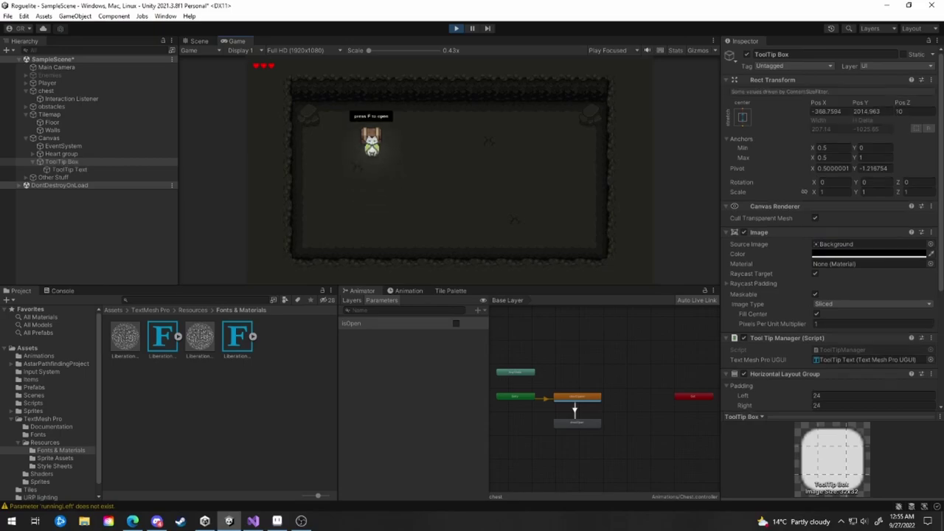
key("s")
key("d")
- Set the Game view to Play Maximized and stop the running game
left_click(613, 51)
left_click(624, 72)
left_click(456, 29)
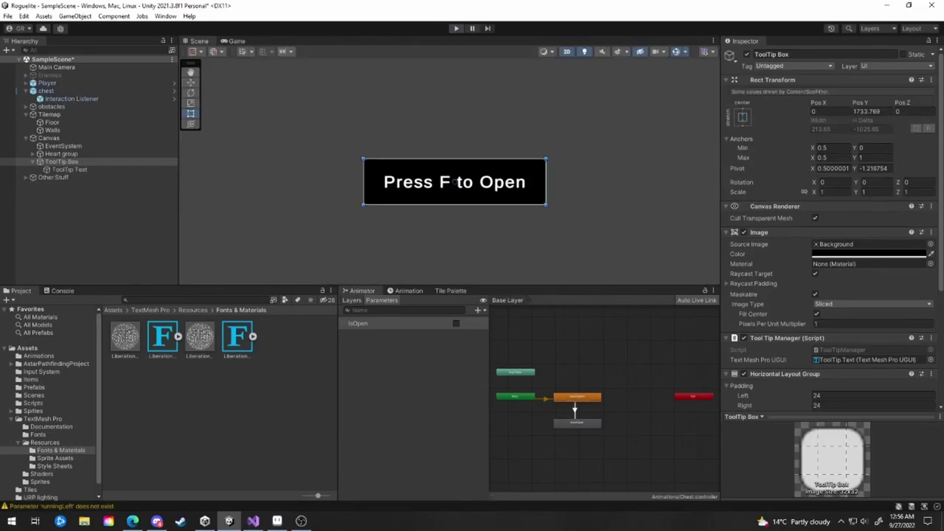
- Run the game maximized, walk the cat up to the chest, and open it
left_click(457, 29)
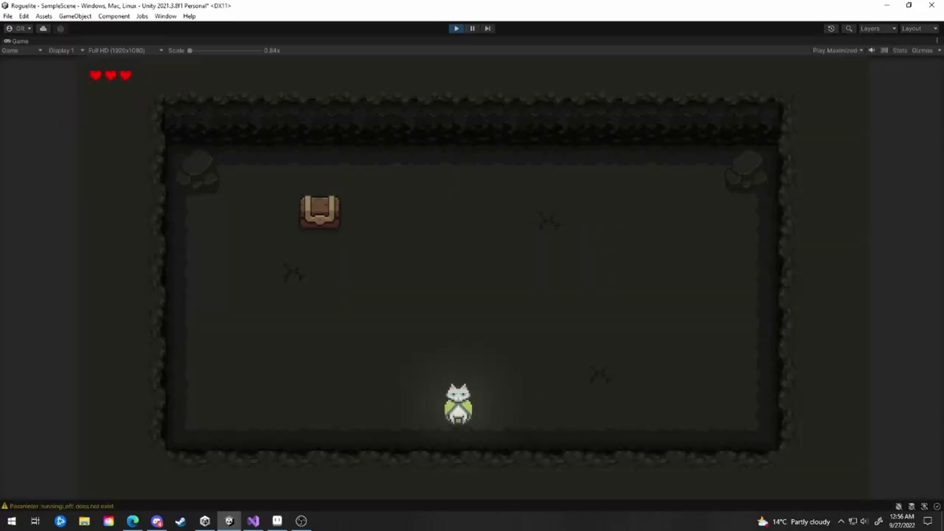
key("a")
key("w")
key("d")
key("w")
key("a")
key("a")
key("w+a")
key("w")
key("f")
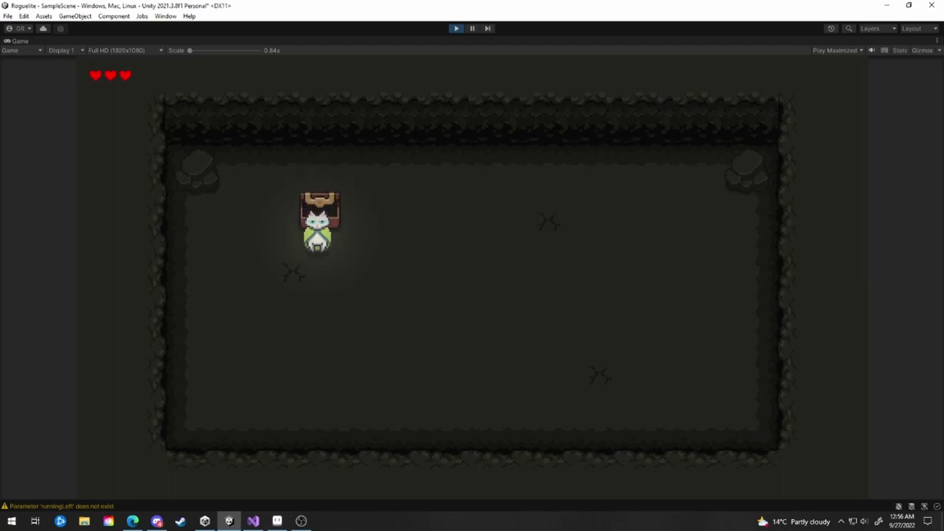
- Walk the cat away from and back to the opened chest to check its tooltip behaviour, and end the play test
key("s")
key("s+d")
key("a")
key("w")
key("w")
key("d")
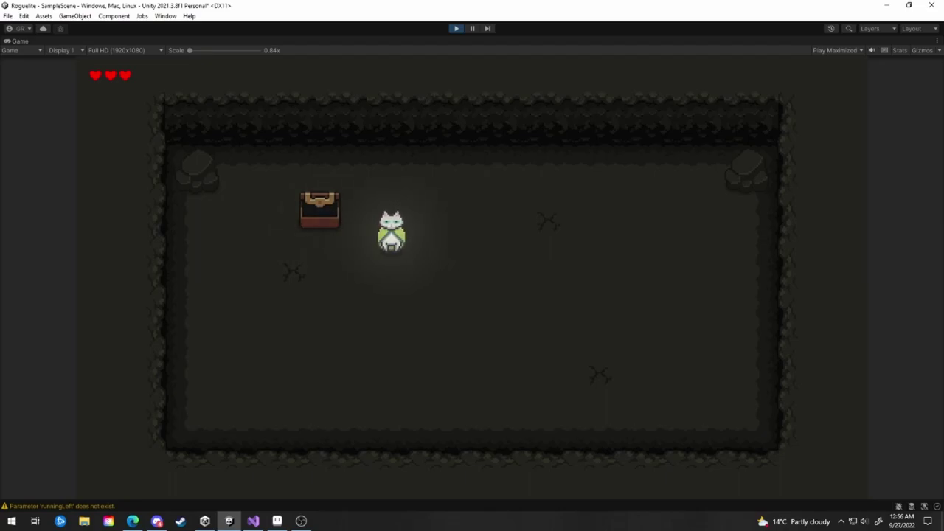
key("a")
key("s+a")
key("d")
key("w")
key("s+d")
key("w+d")
key("w+a")
key("d")
key("s")
key("d")
key("ctrl+p")
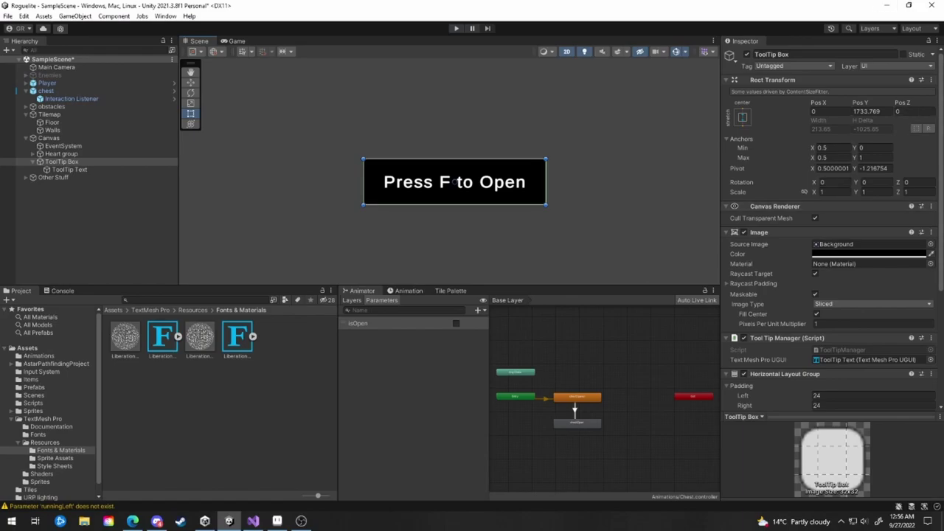
key("alt+Tab")
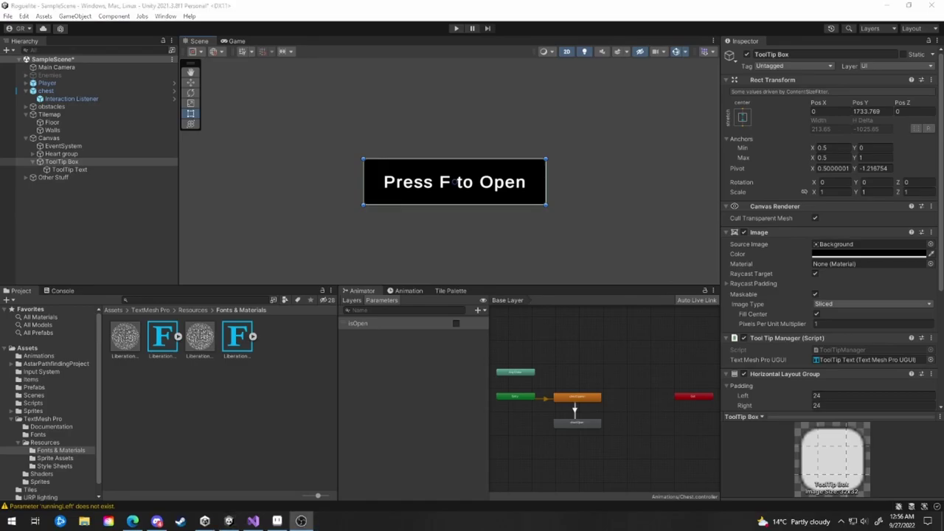